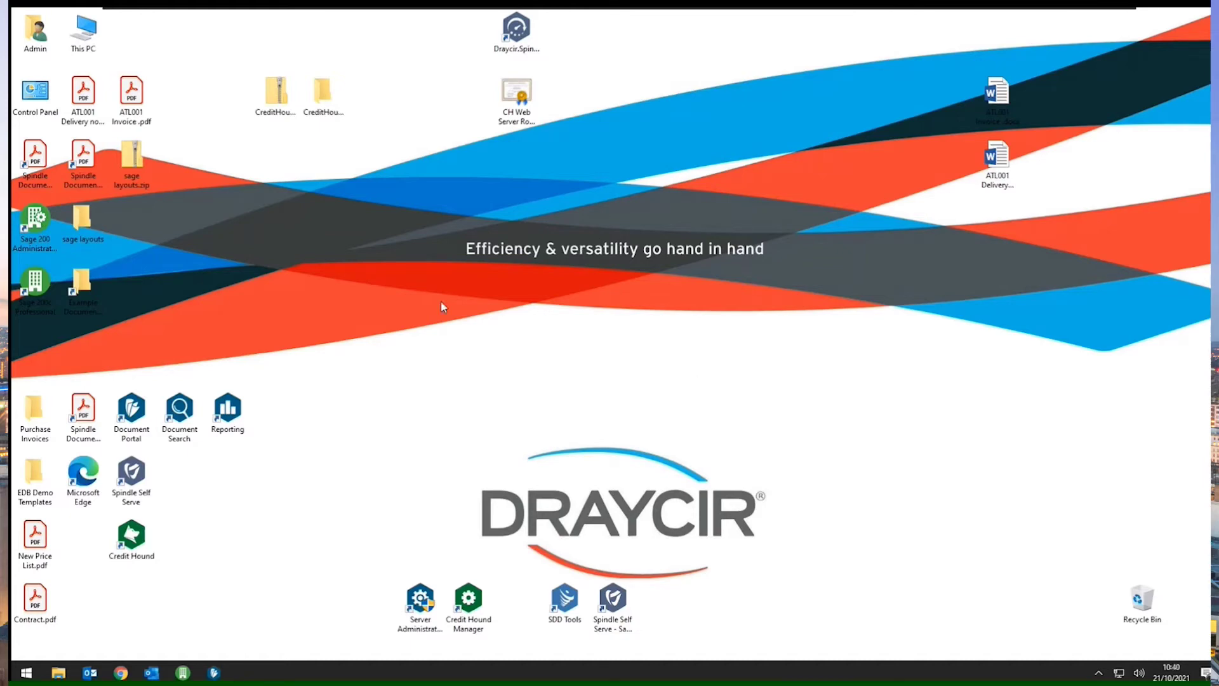
Switch to the Document Portal and reposition its window on the desktop
click(185, 672)
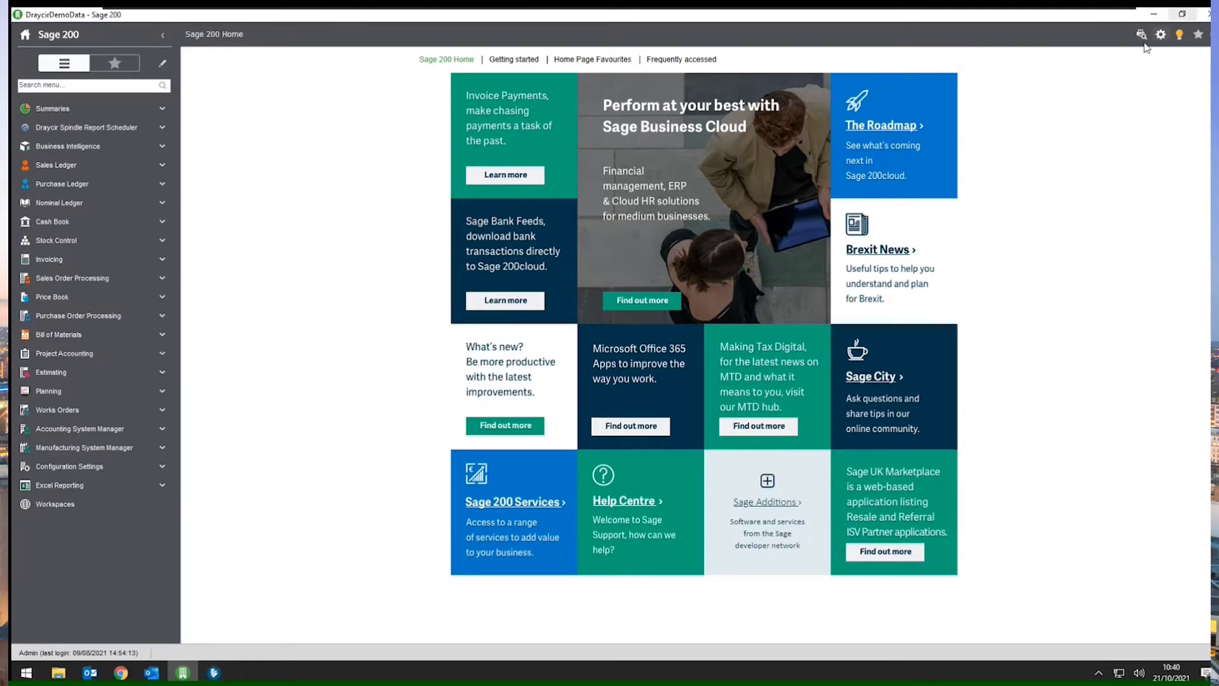
click(1154, 14)
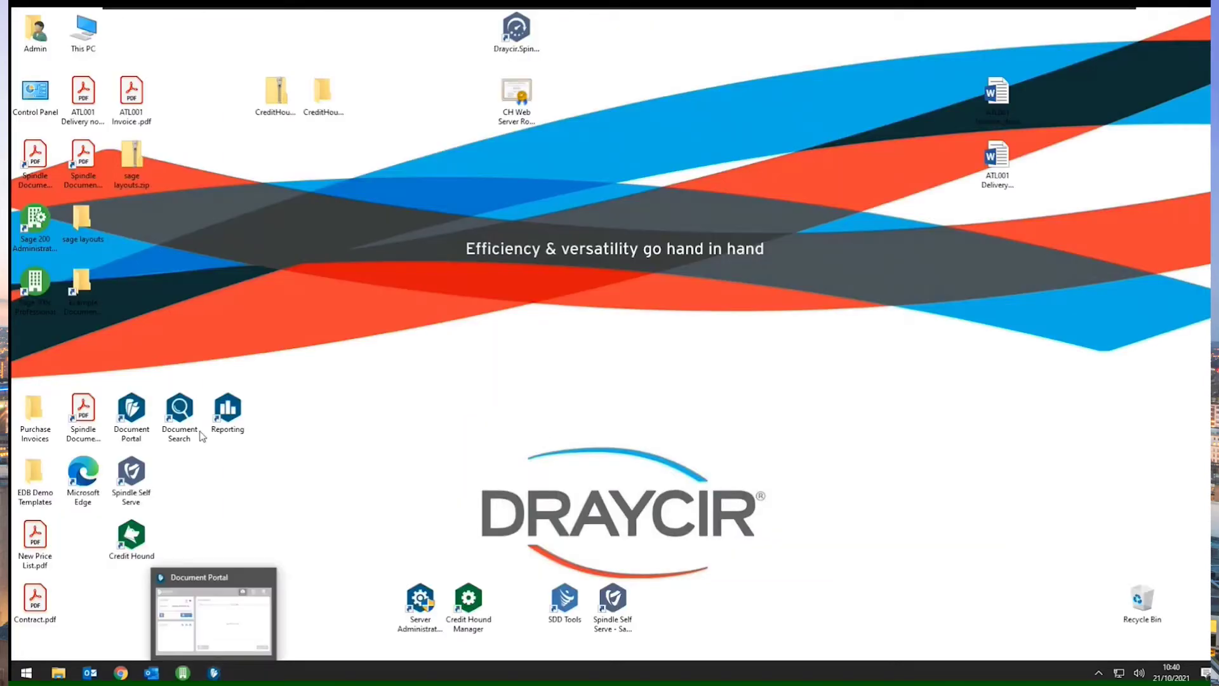
click(211, 673)
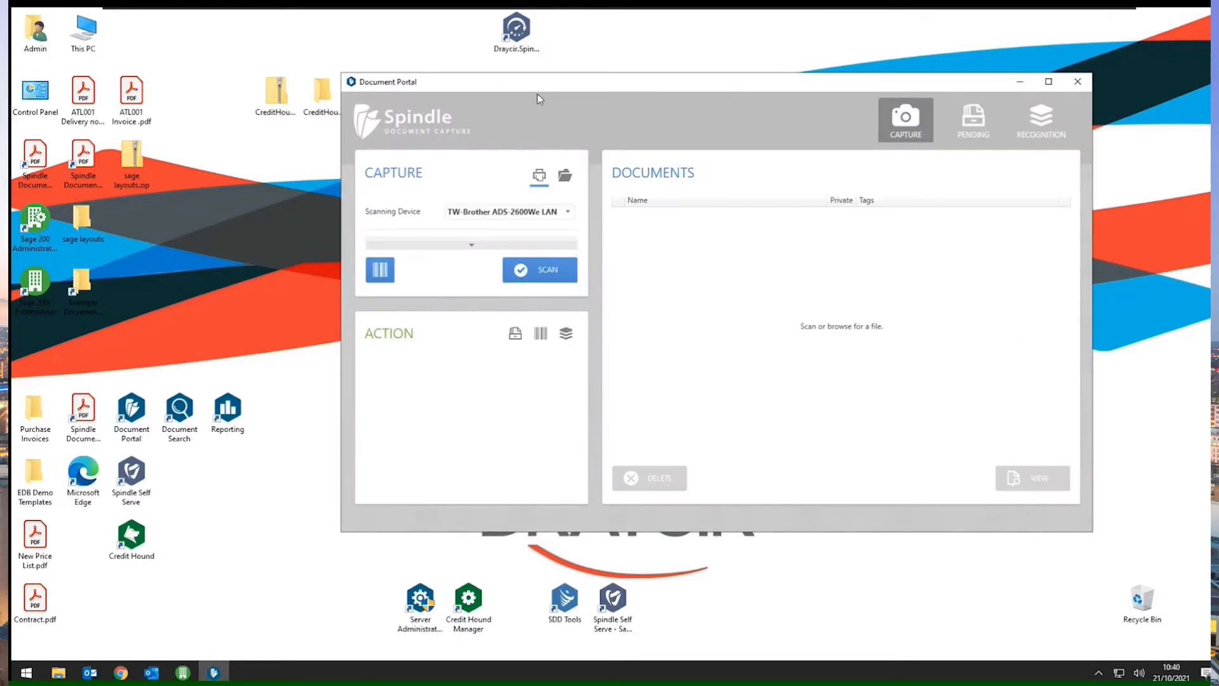
drag(547, 80, 481, 49)
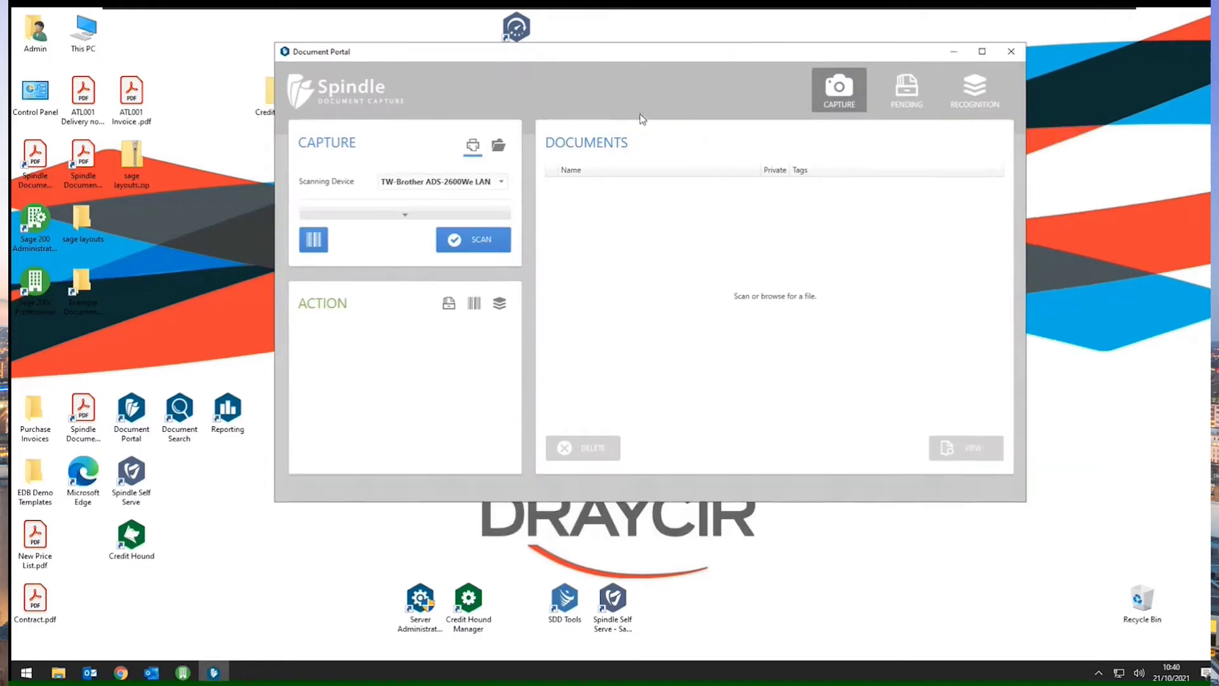
drag(873, 56, 874, 65)
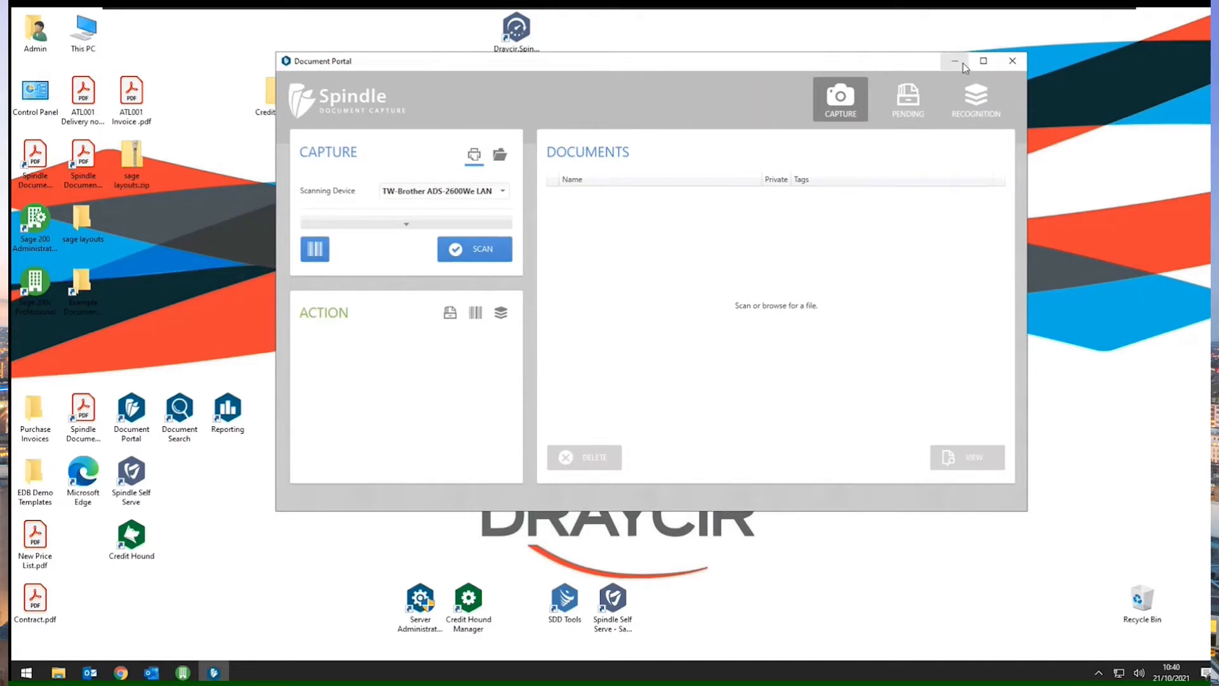
Review the available scanning devices and the alternative of capturing documents by browsing for a file
click(503, 190)
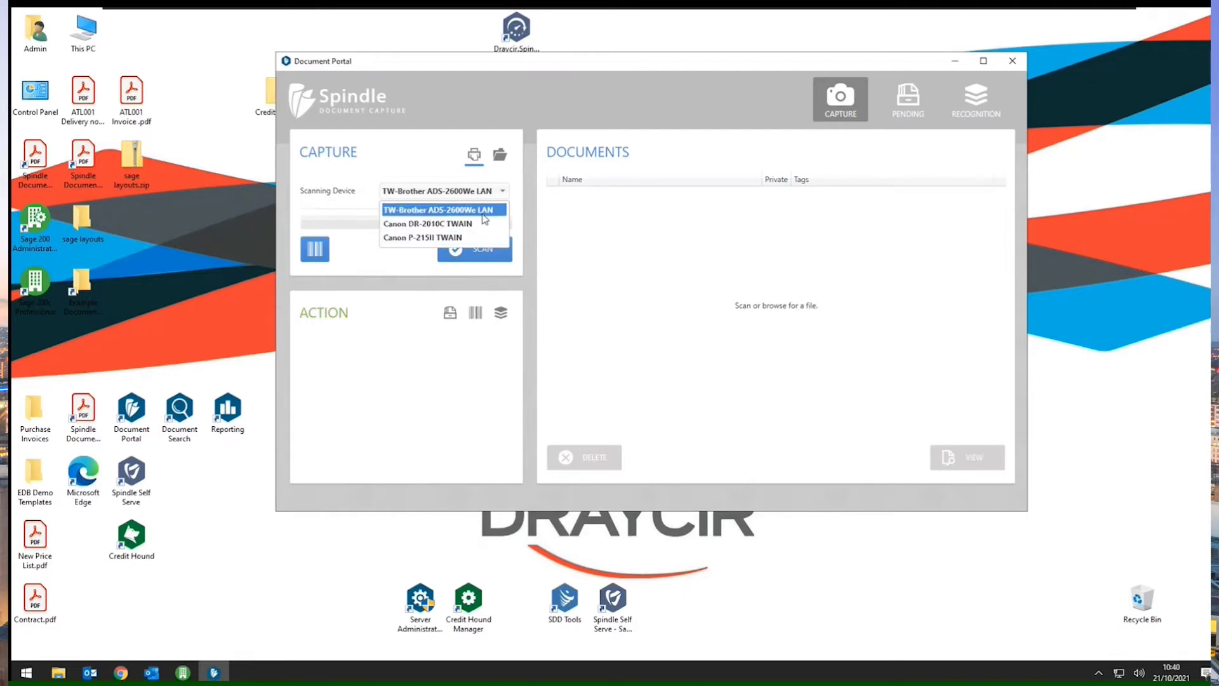
click(483, 213)
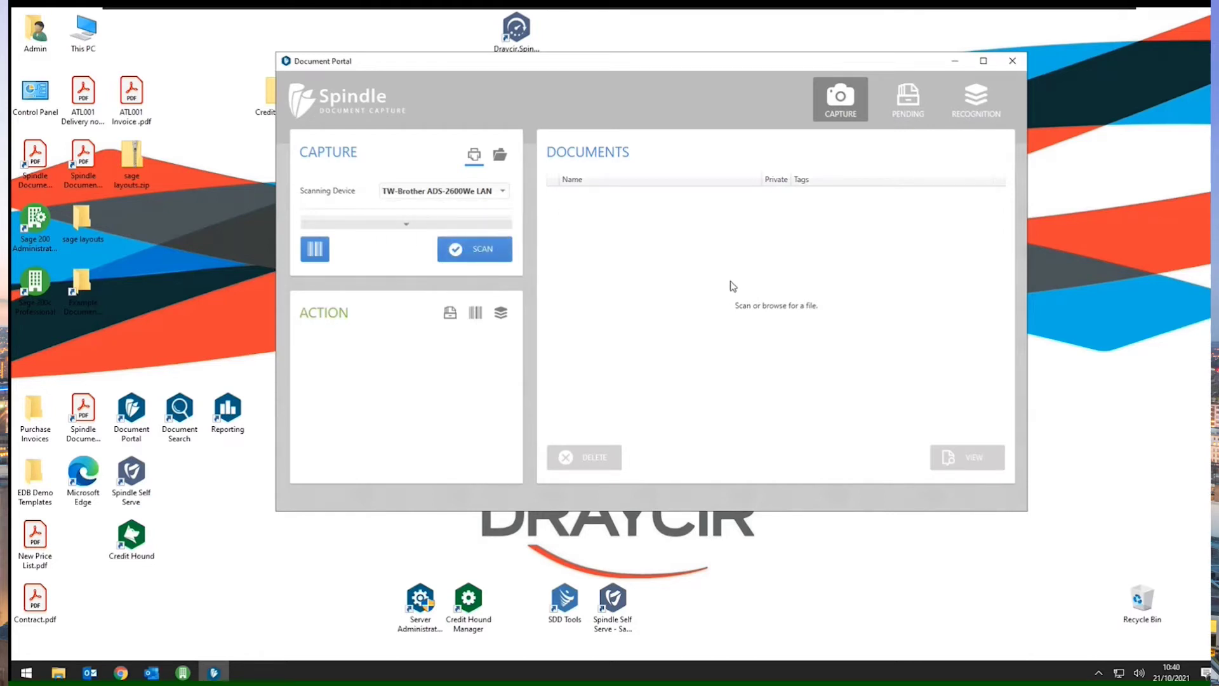
click(501, 157)
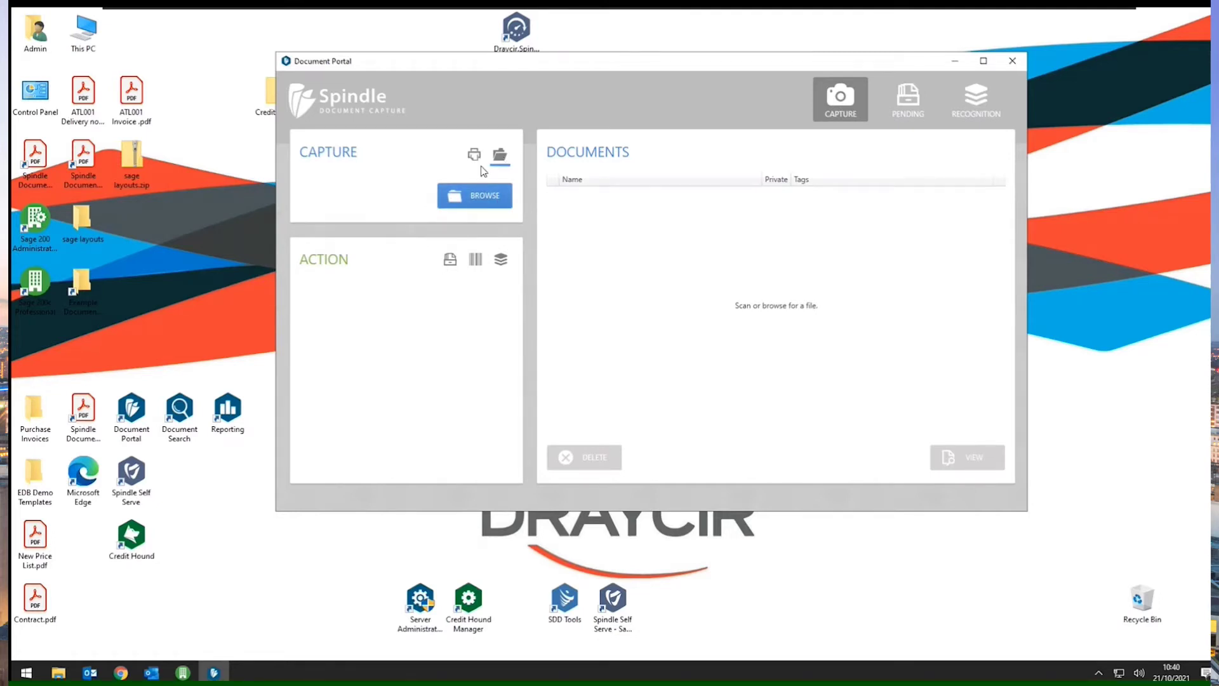
click(475, 194)
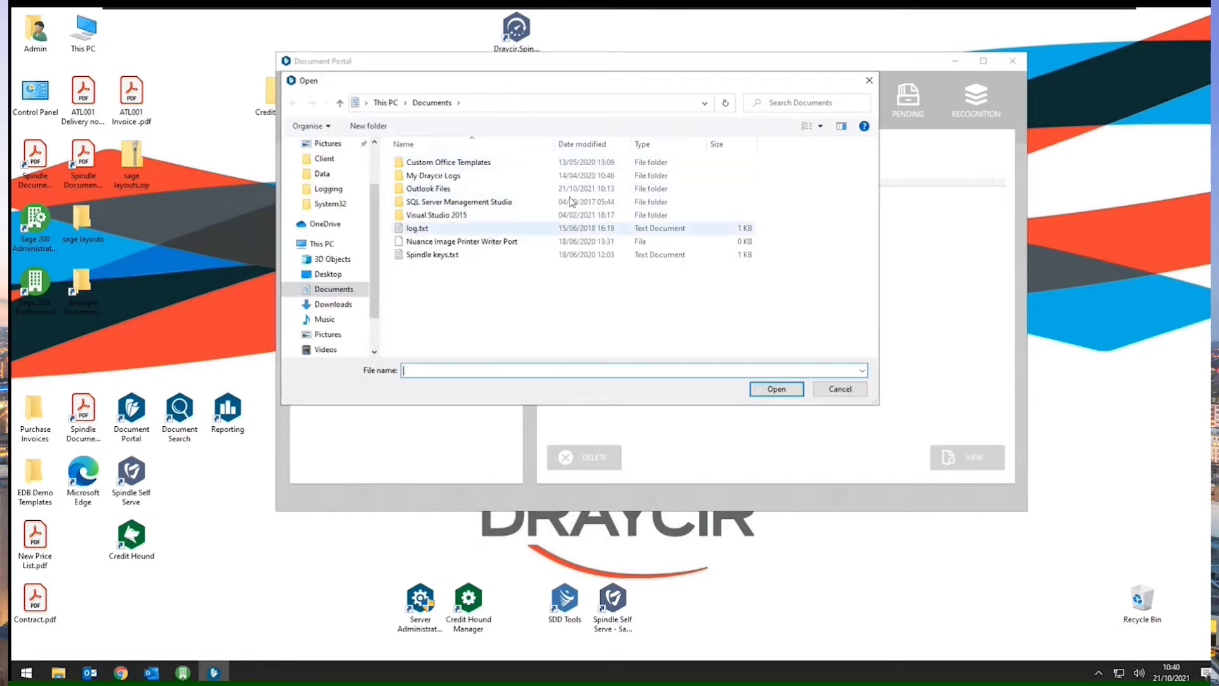
click(869, 80)
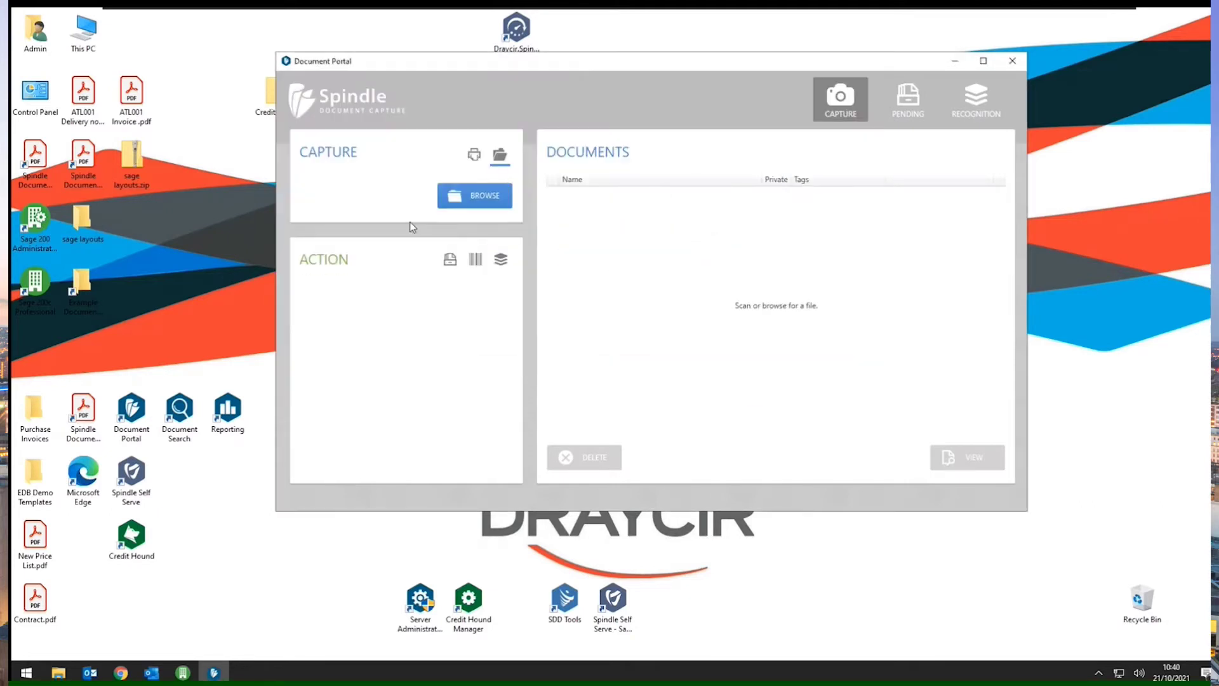
click(473, 154)
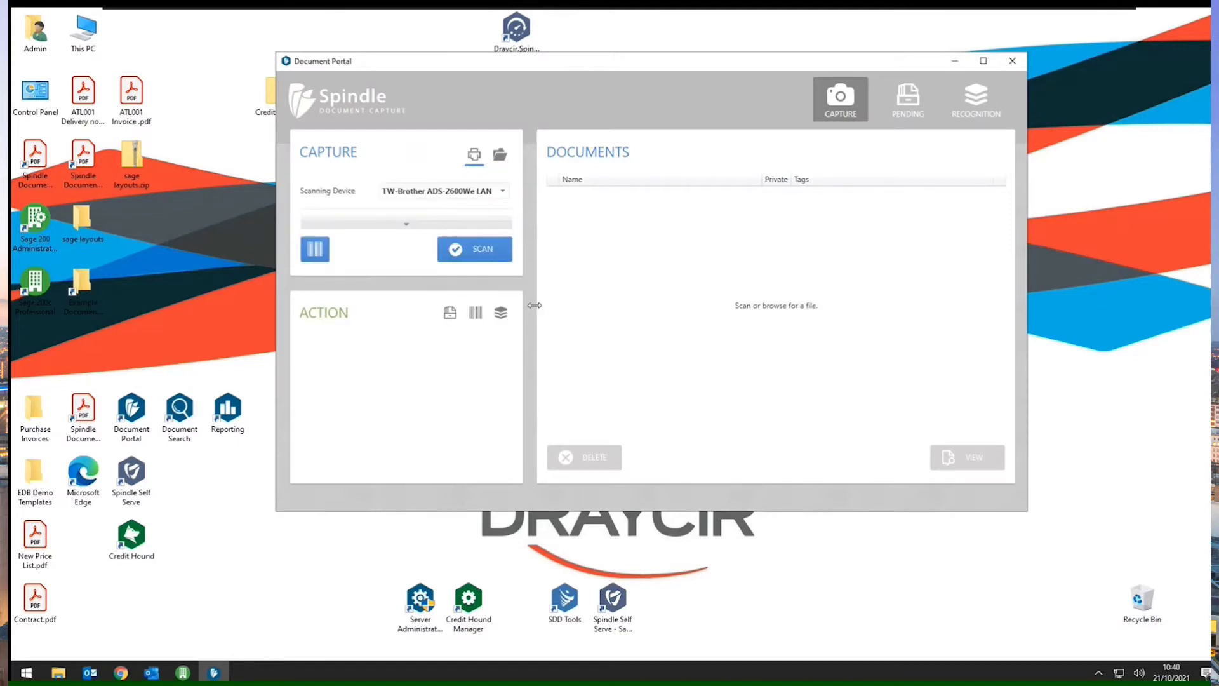
Choose recognition as the capture action and import FOR001-InvPO.pdf from the Formica invoice email in Outlook's Purchase Invoices folder
click(512, 314)
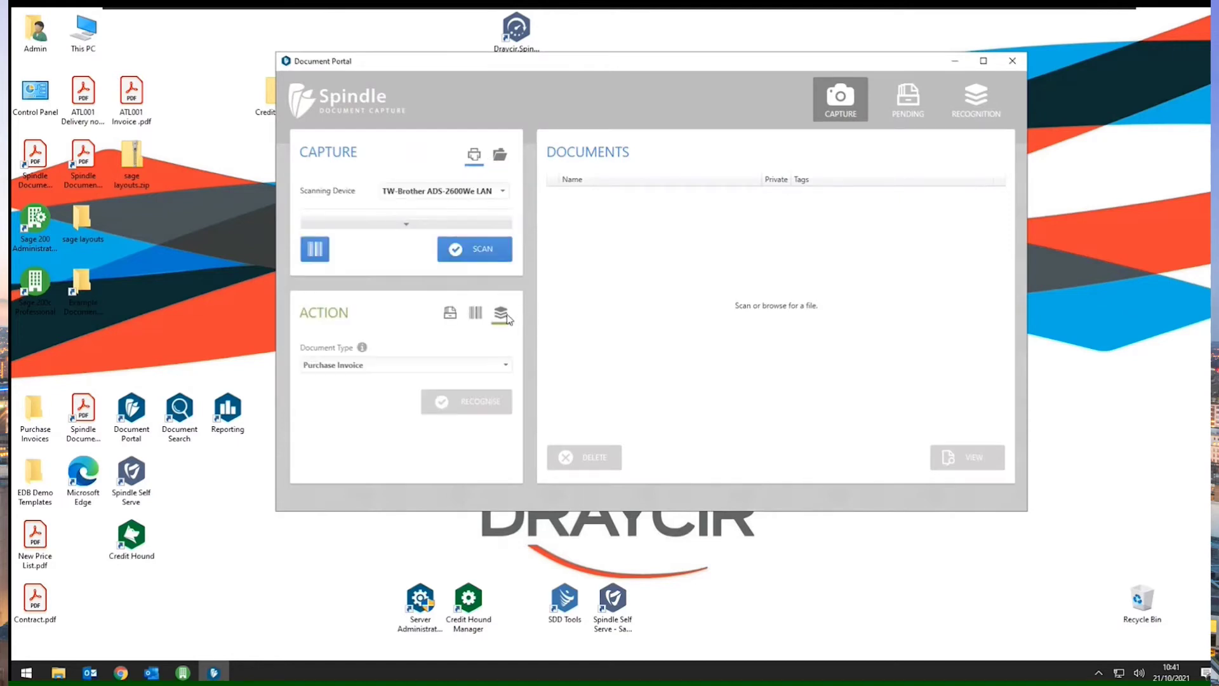
click(89, 673)
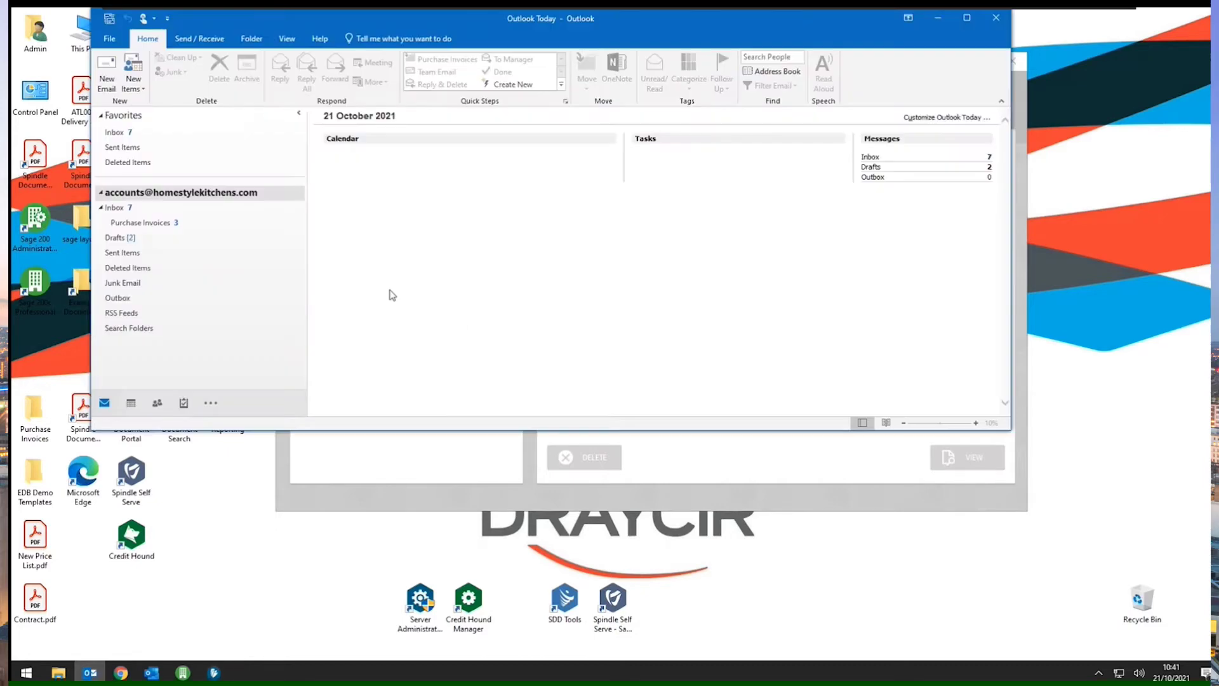
click(175, 223)
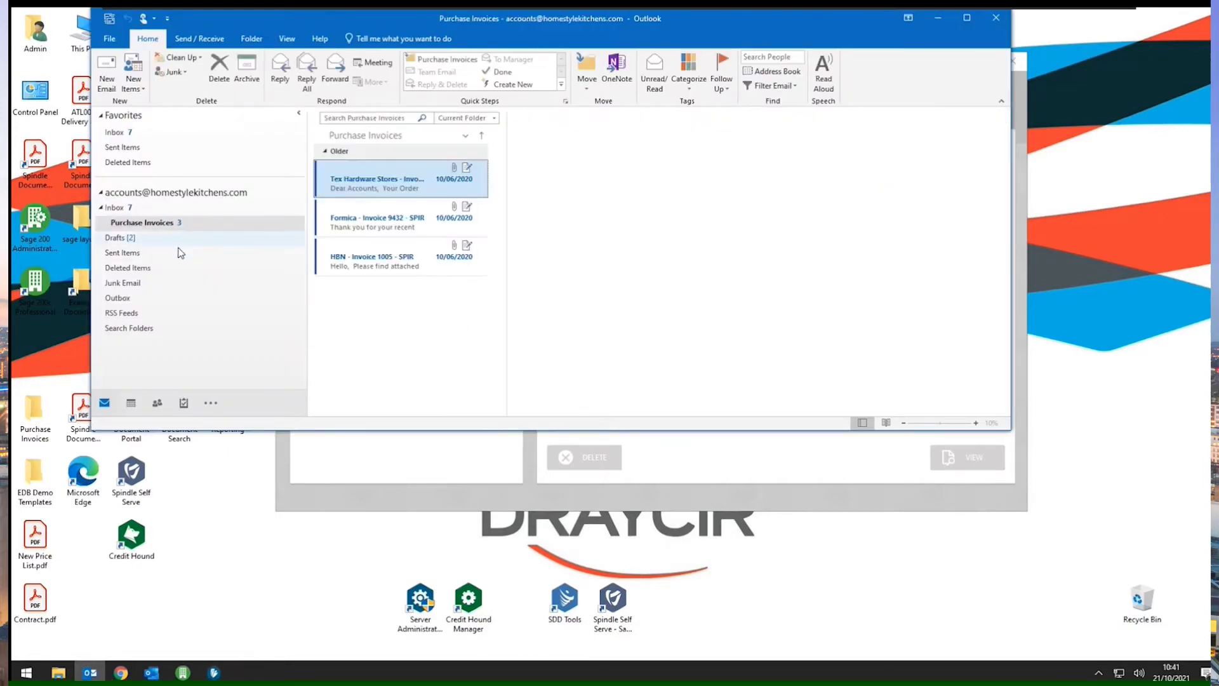
click(399, 217)
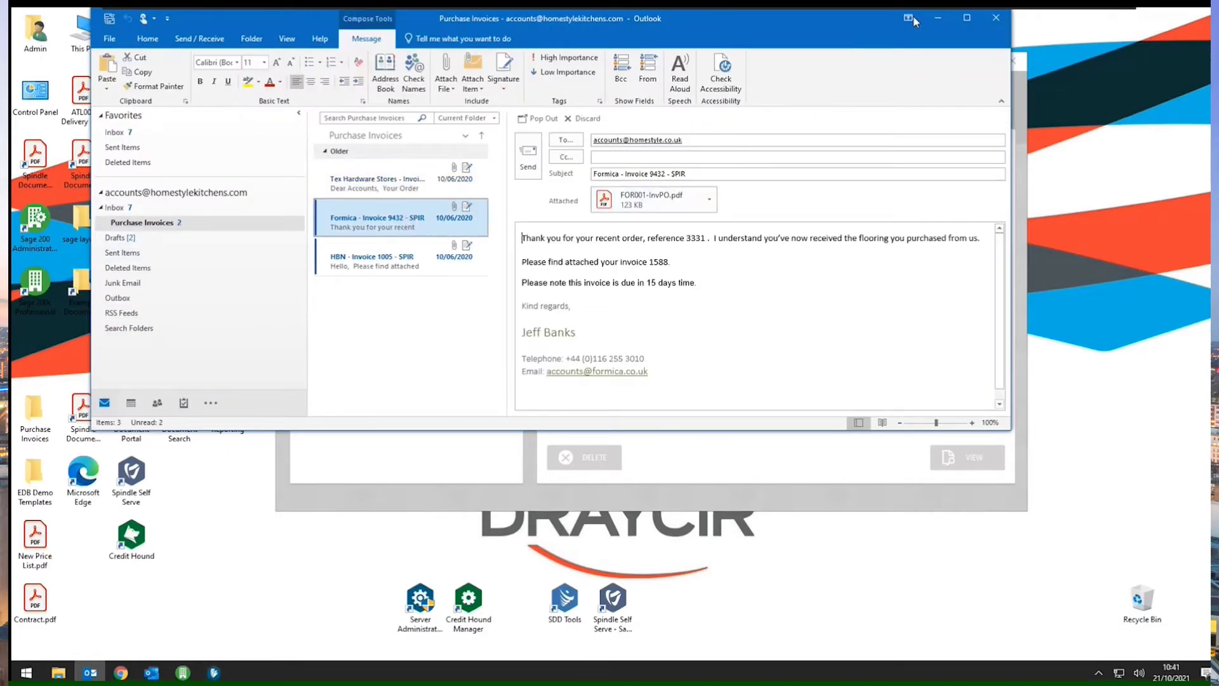
drag(892, 18, 708, 165)
click(478, 343)
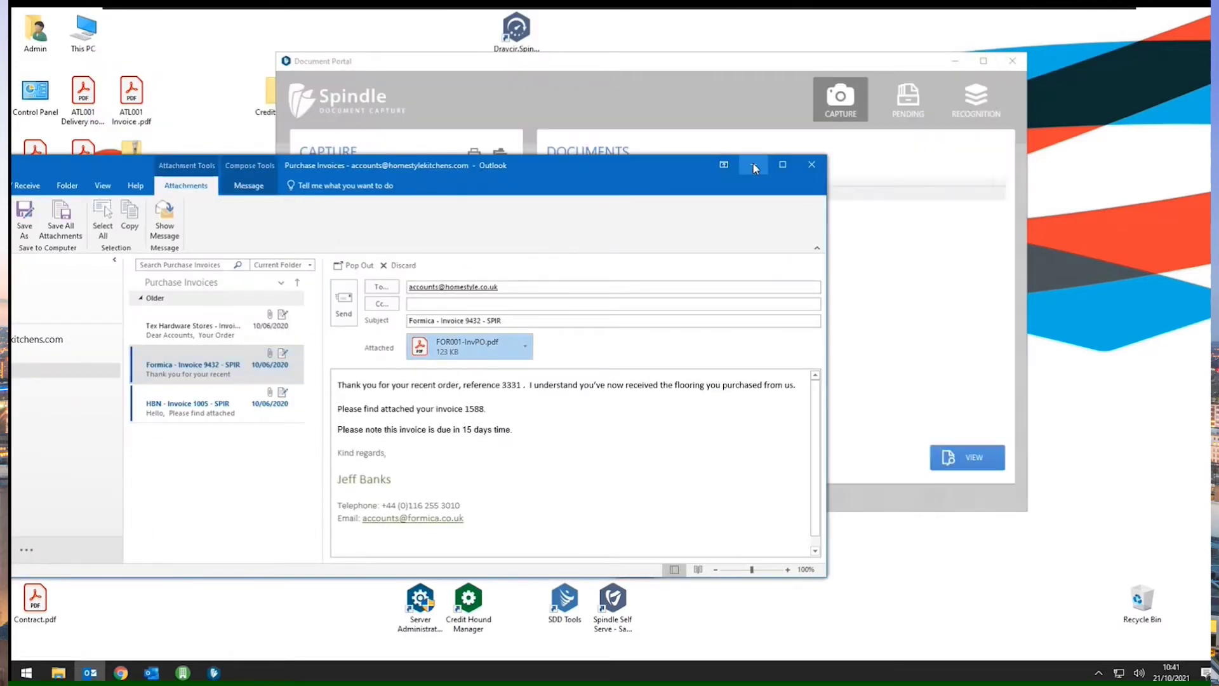
click(753, 166)
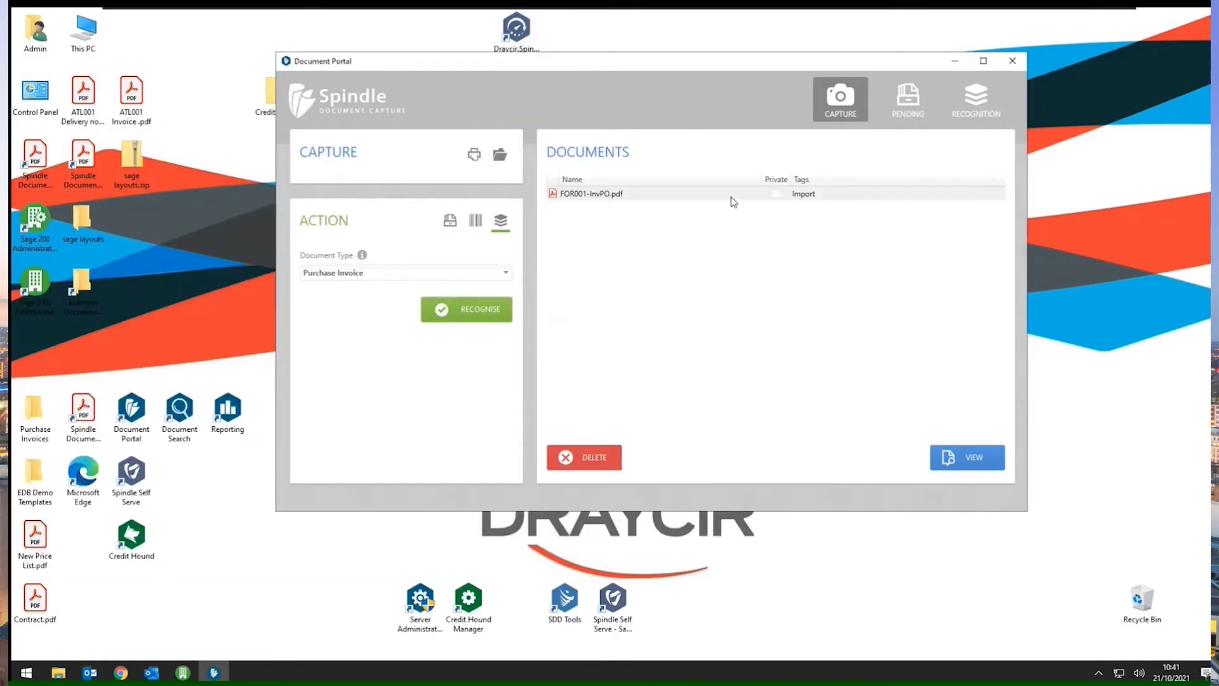
click(731, 197)
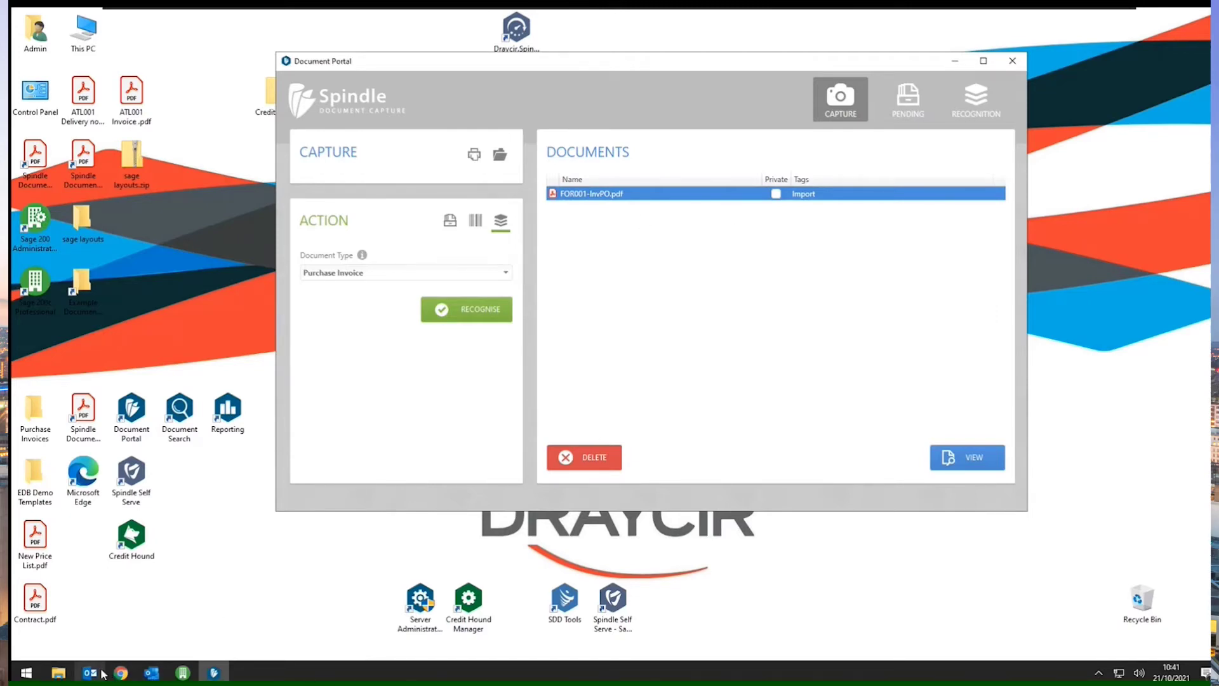
Review the Formica invoice email in Outlook once more and return to the Document Portal
mouse_move(103, 675)
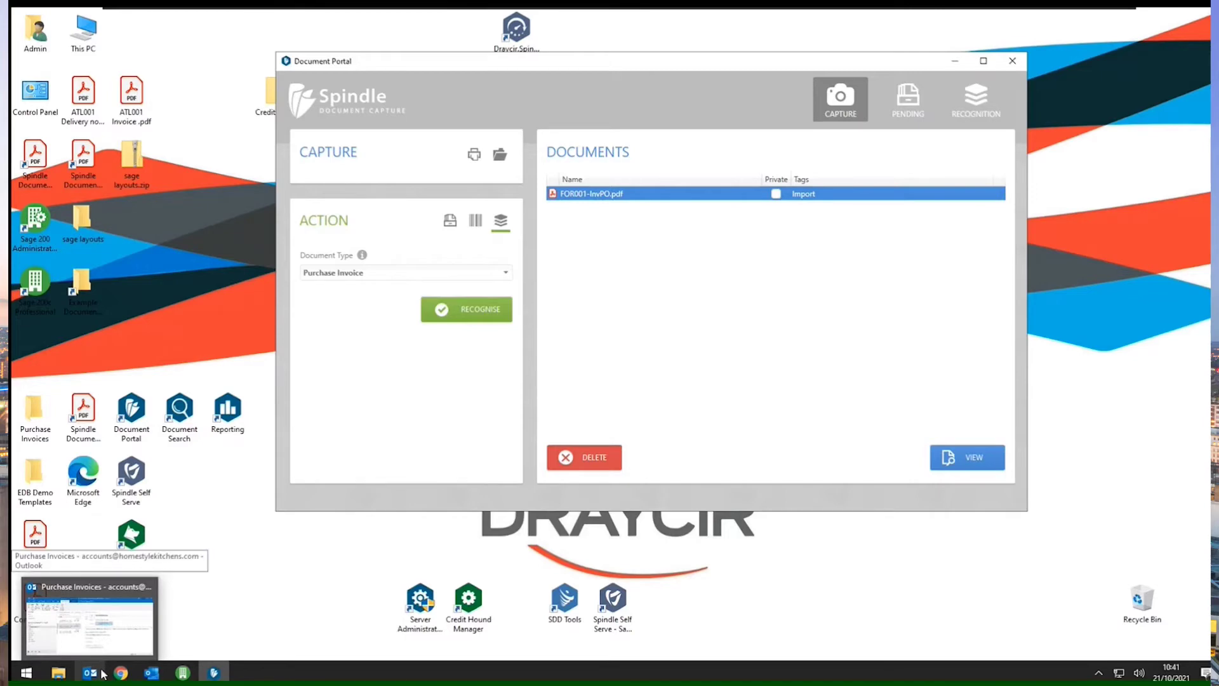
click(91, 674)
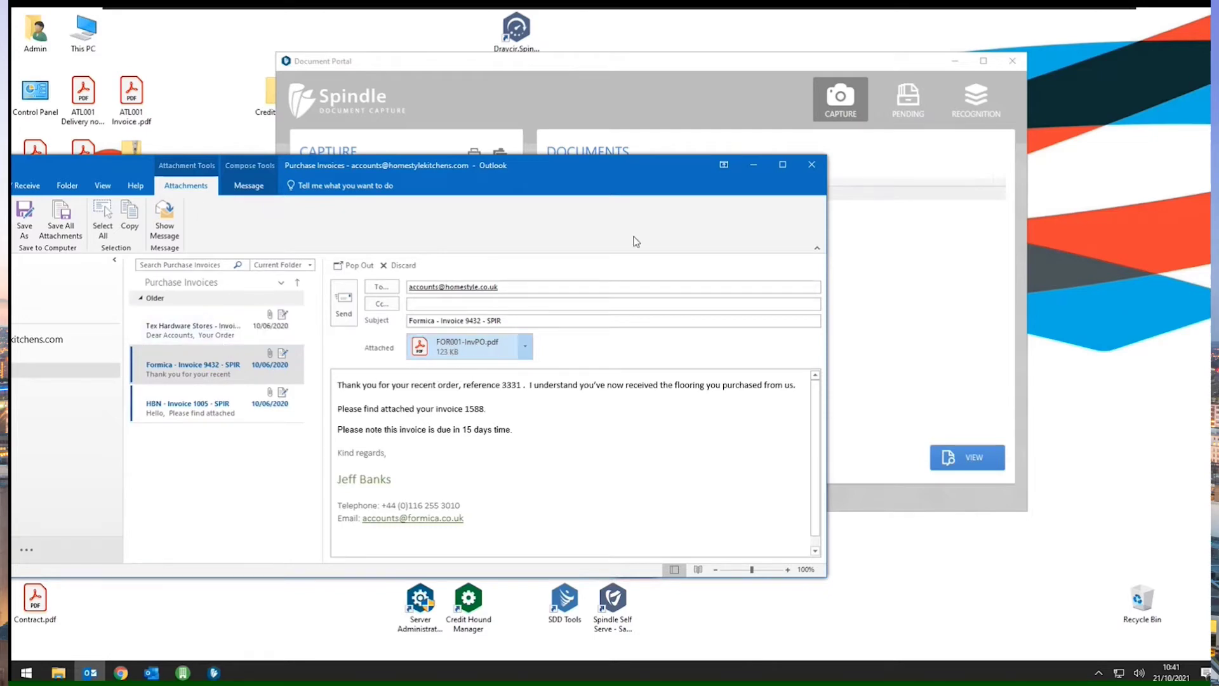
click(752, 166)
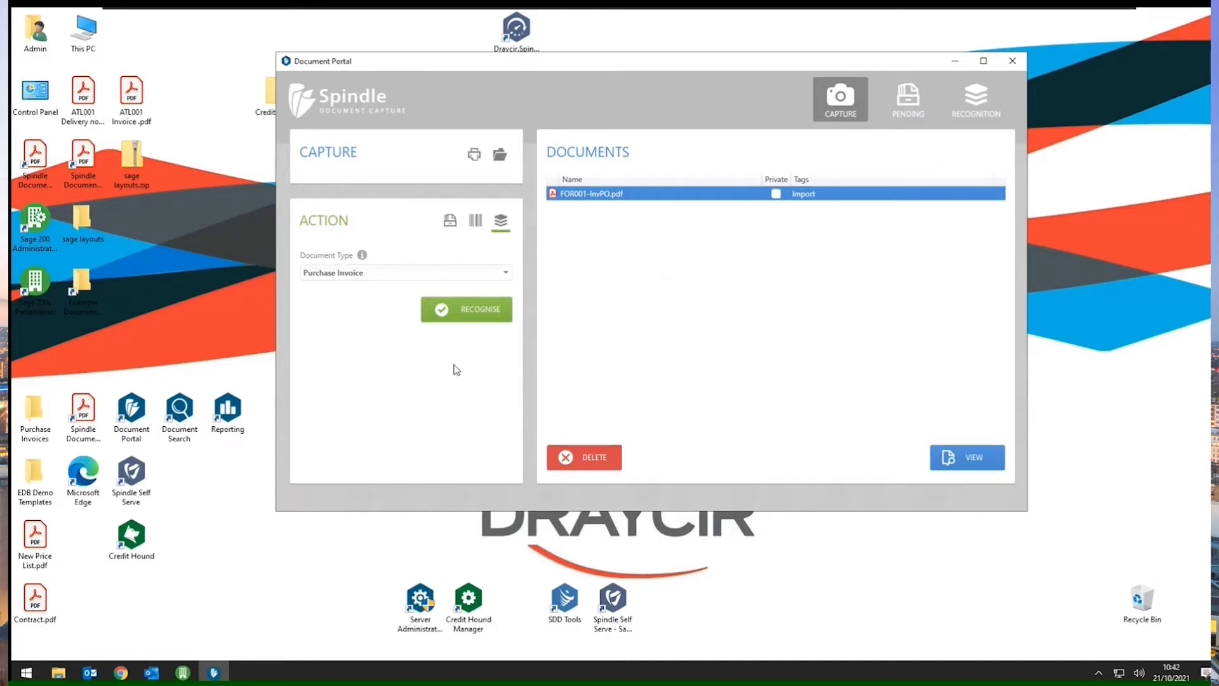
Submit FOR001-InvPO.pdf for recognition as a Purchase Invoice and open it for verification from the maximised recognition list
click(467, 314)
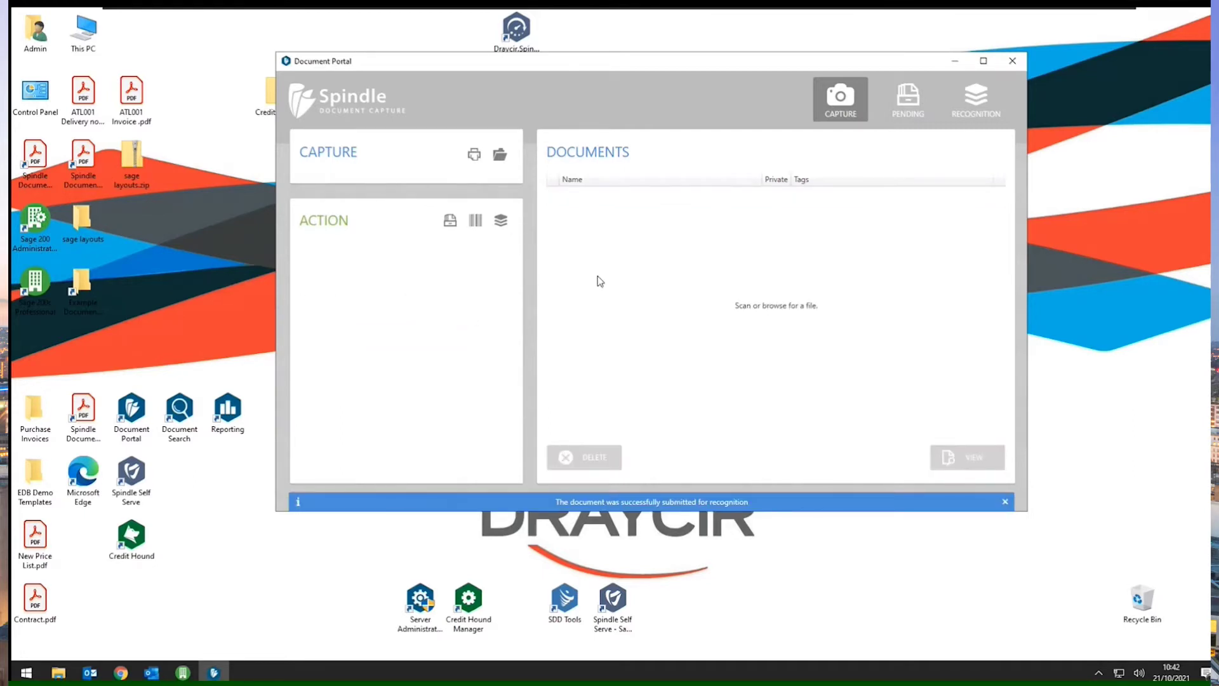
click(977, 105)
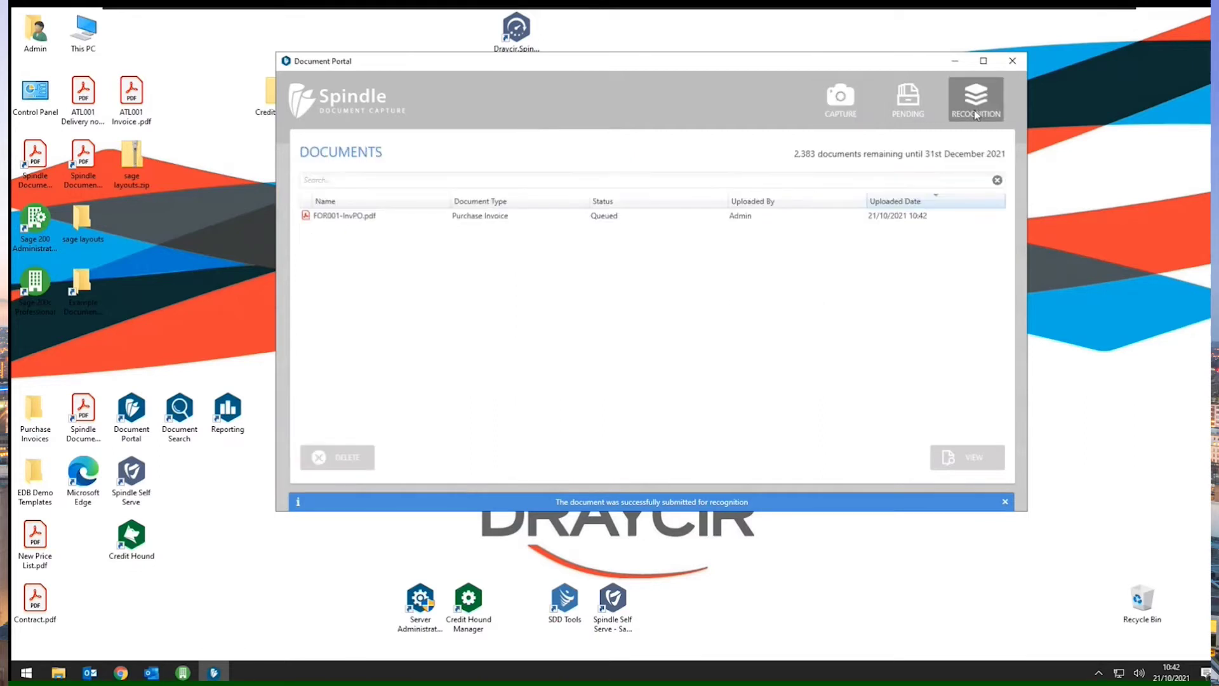
click(984, 61)
click(668, 168)
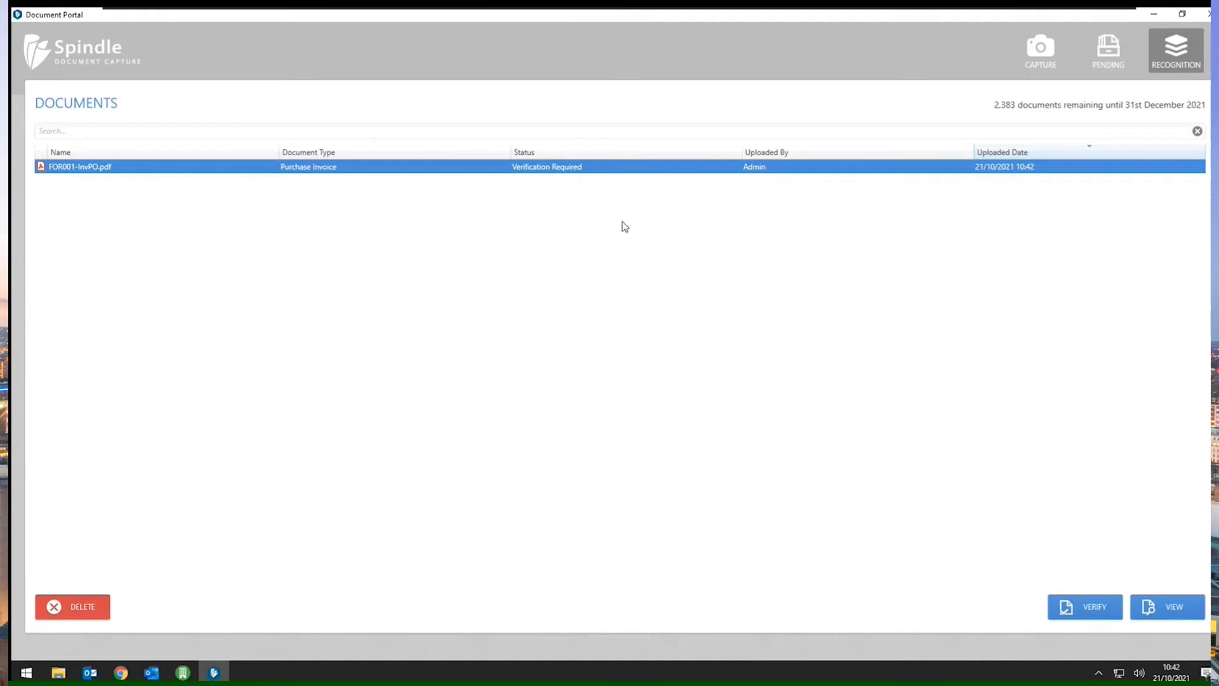
click(1059, 610)
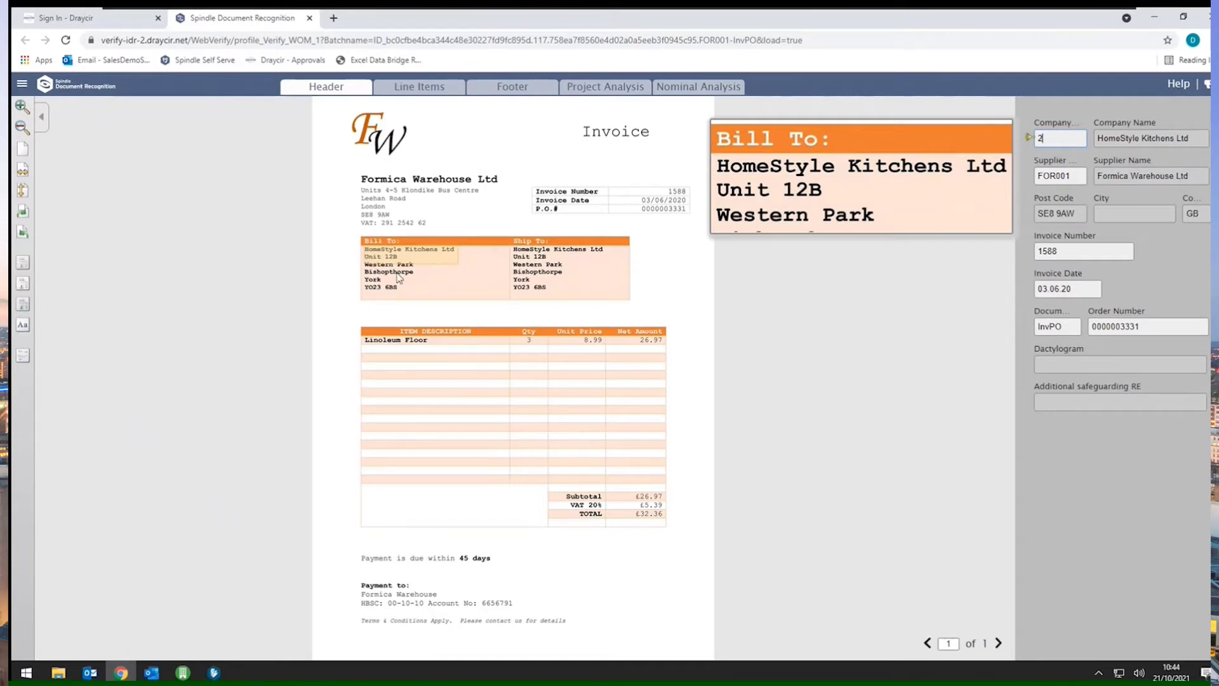
Check the recognised supplier, invoice number, invoice date, document type and order number header fields against the invoice image
click(1077, 174)
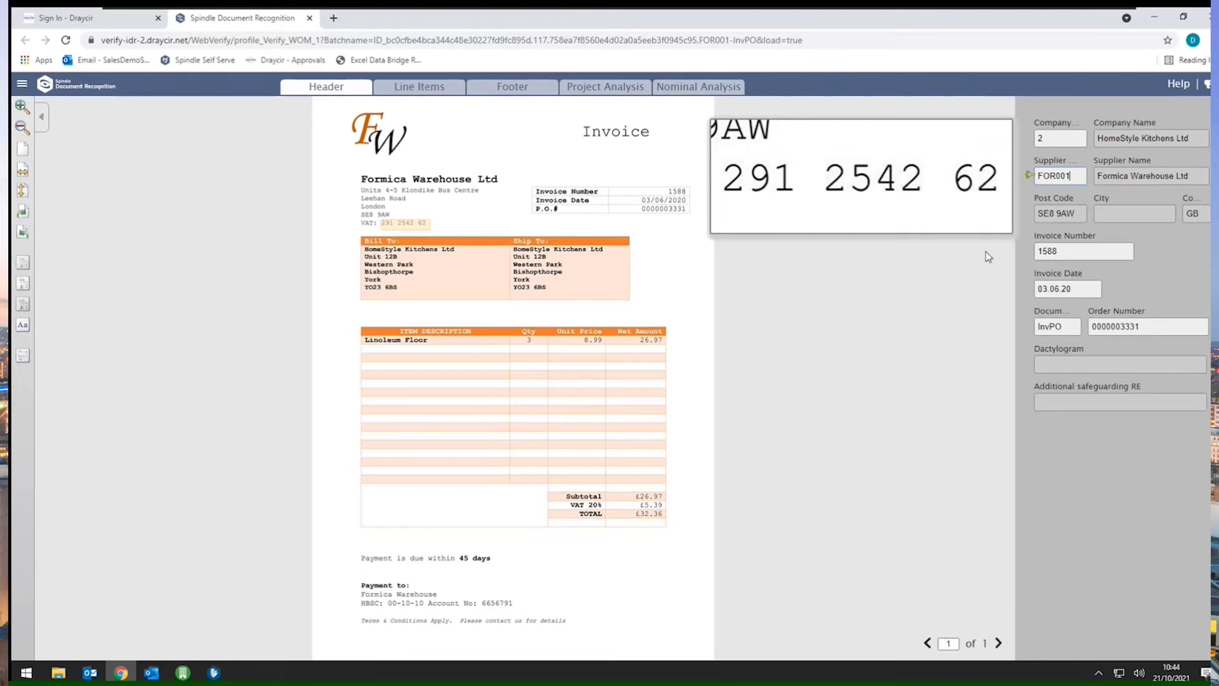
click(1078, 251)
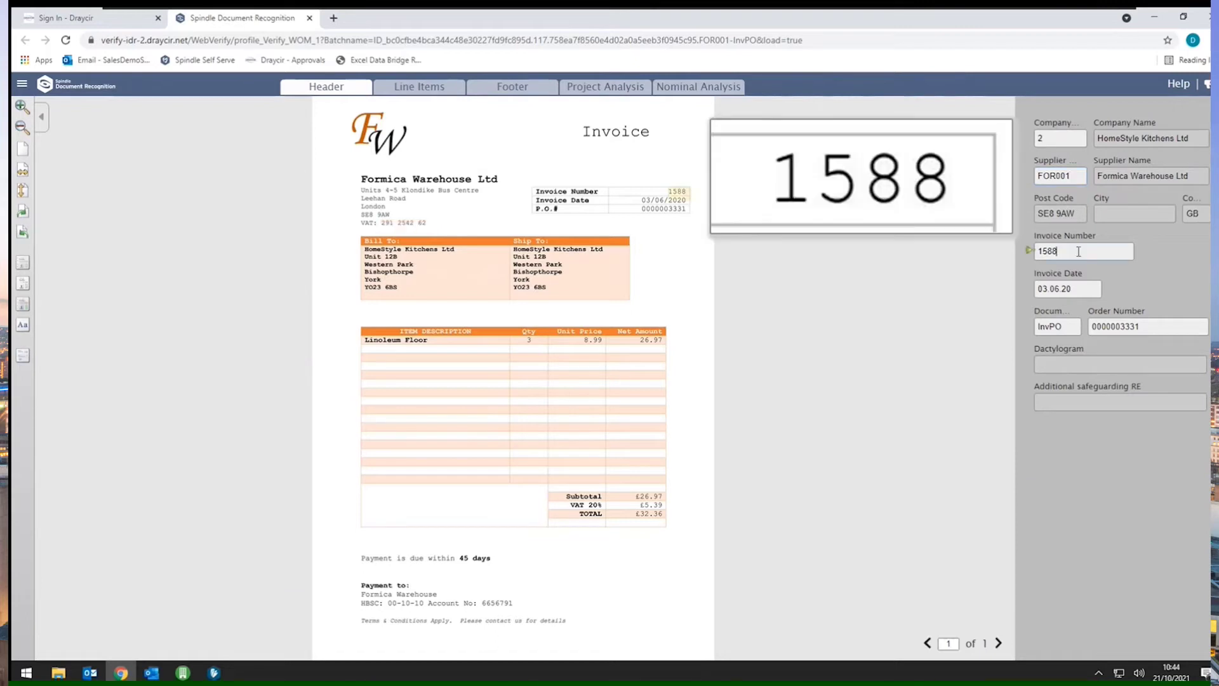
click(1081, 289)
click(1071, 330)
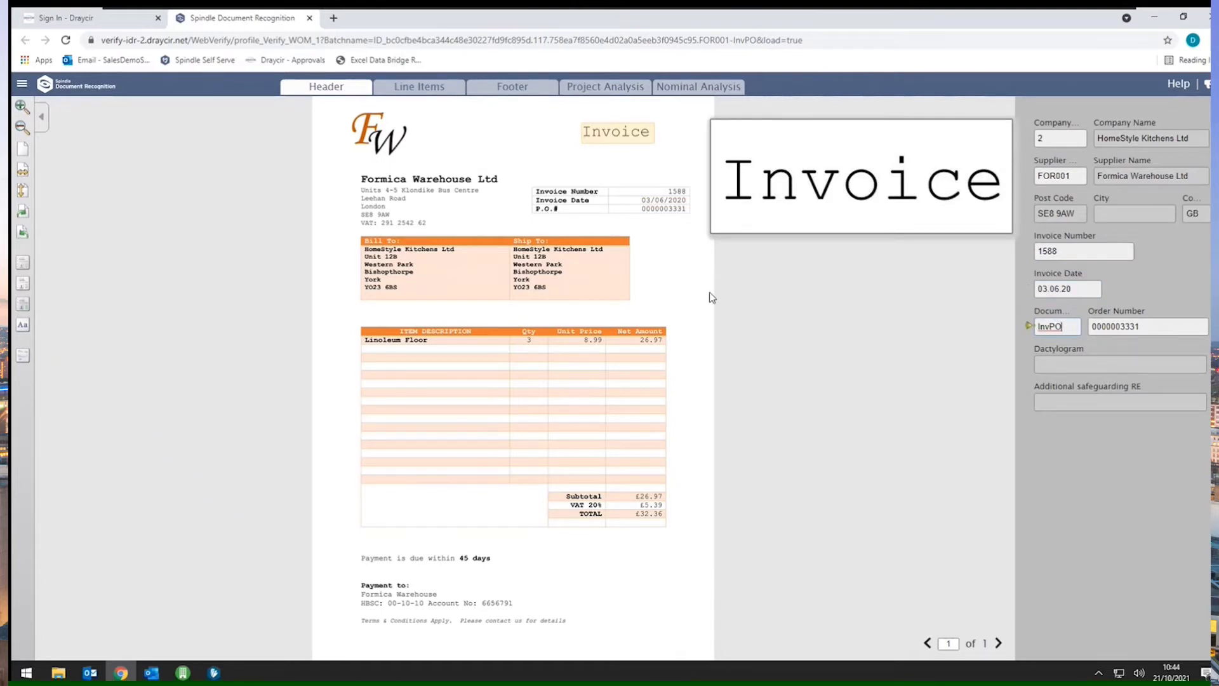
click(1157, 325)
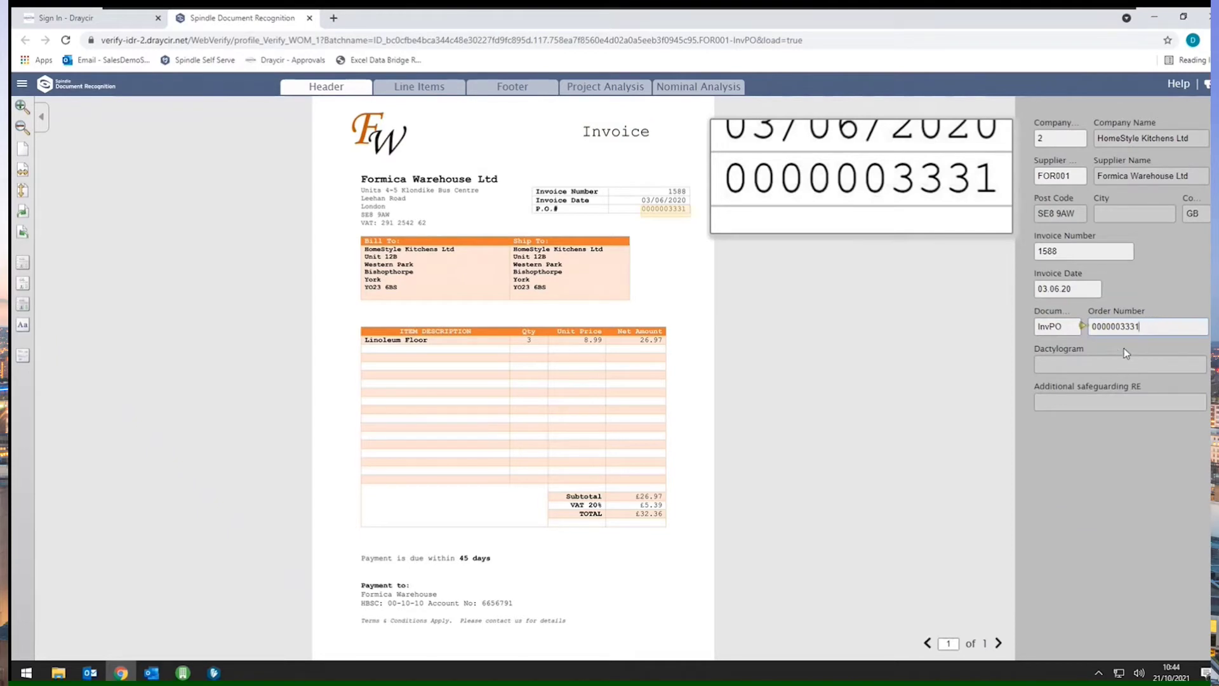
Look up the Formica Warehouse Ltd order in Sage 200's Purchase Orders List, then return to the invoice verification page
click(190, 674)
click(127, 316)
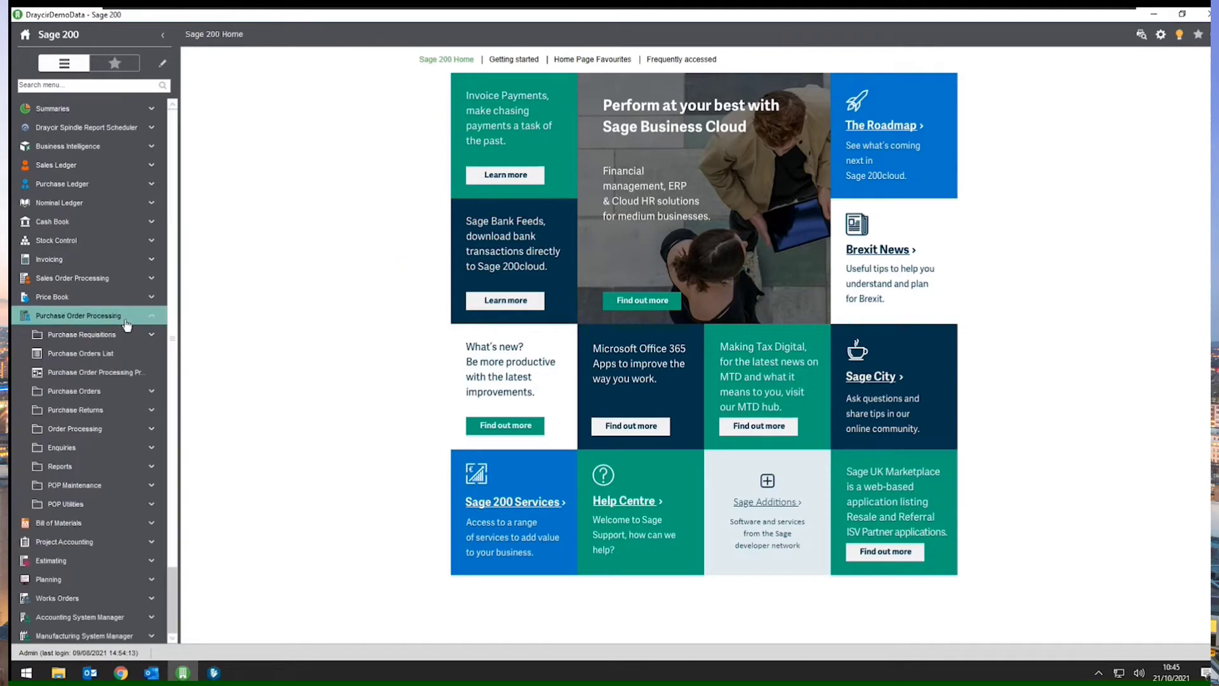
click(128, 350)
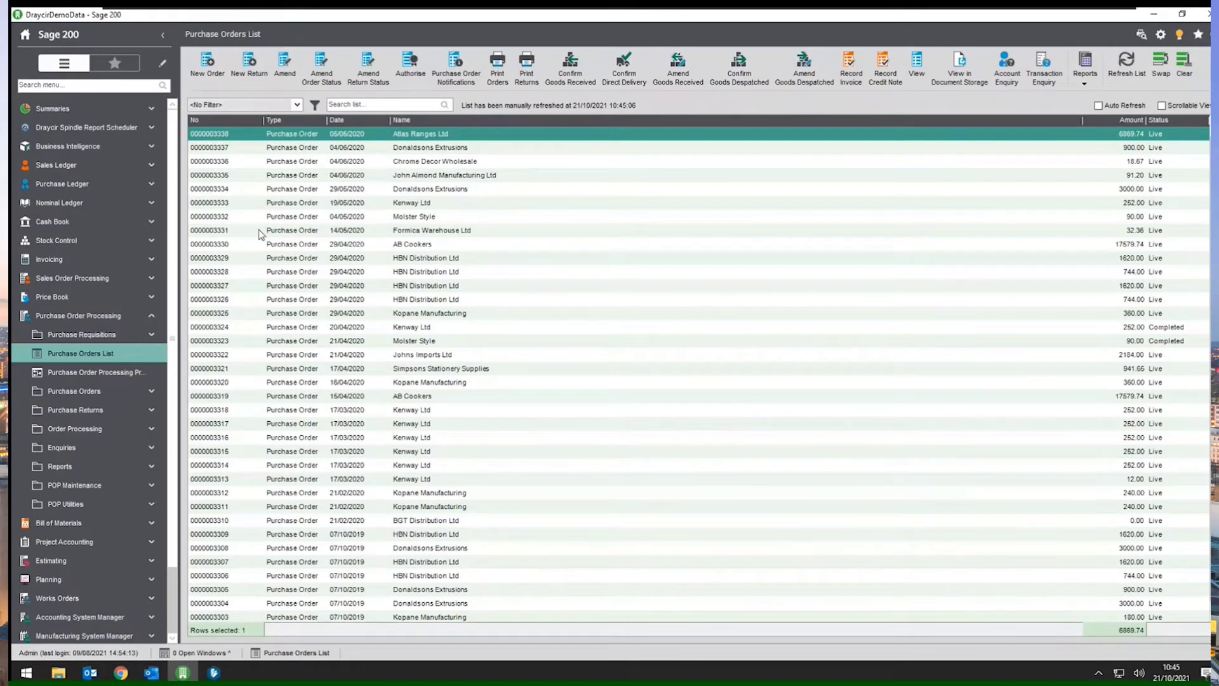
click(259, 231)
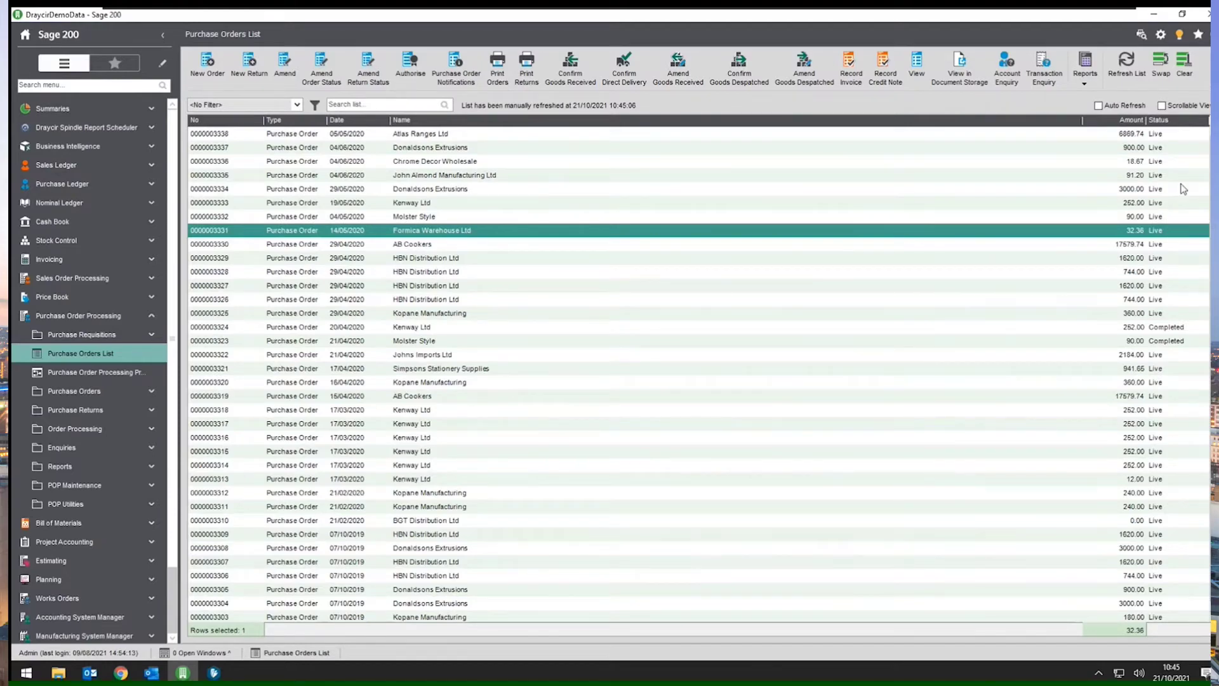
click(1153, 17)
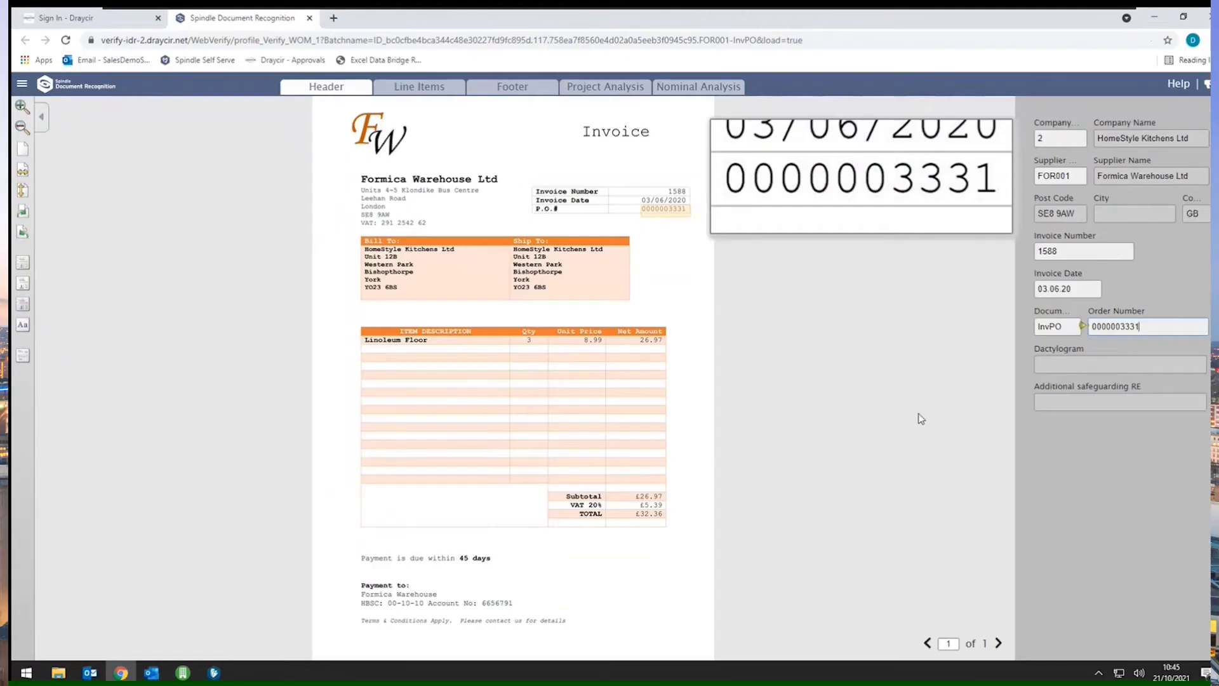
Review the recognised Linoleum line item and look up the matching purchase order line in the Line Items Search, closing it without applying anything
click(438, 91)
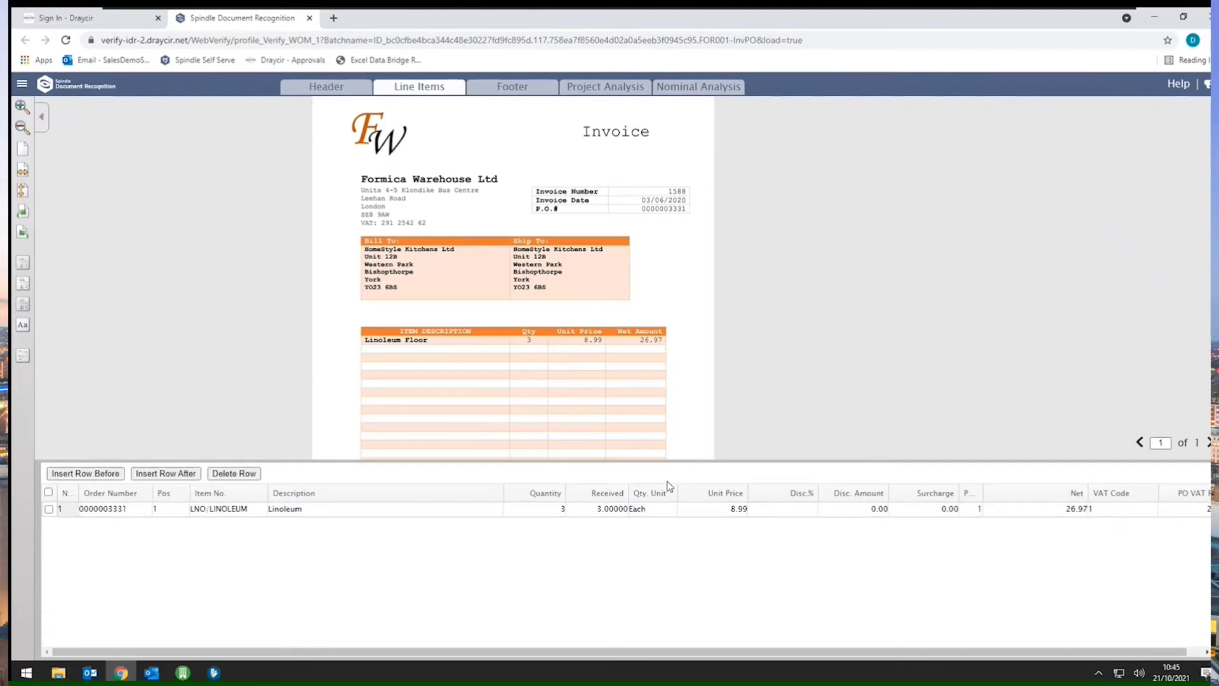
click(115, 509)
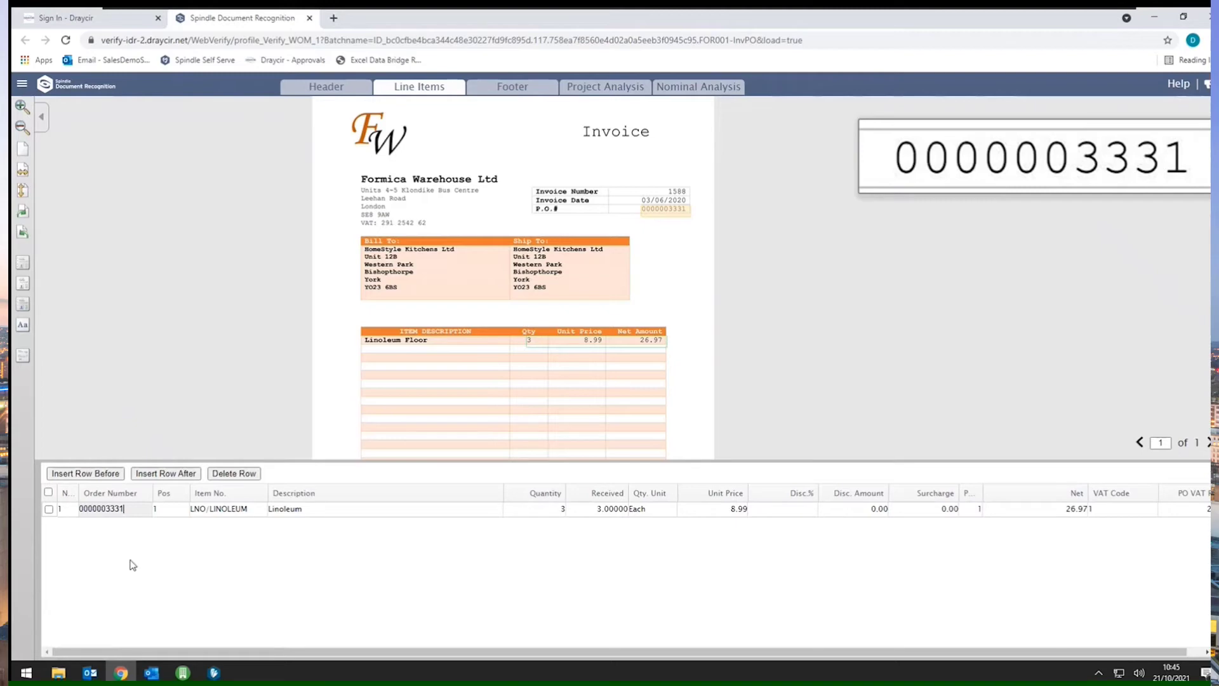
key(Return)
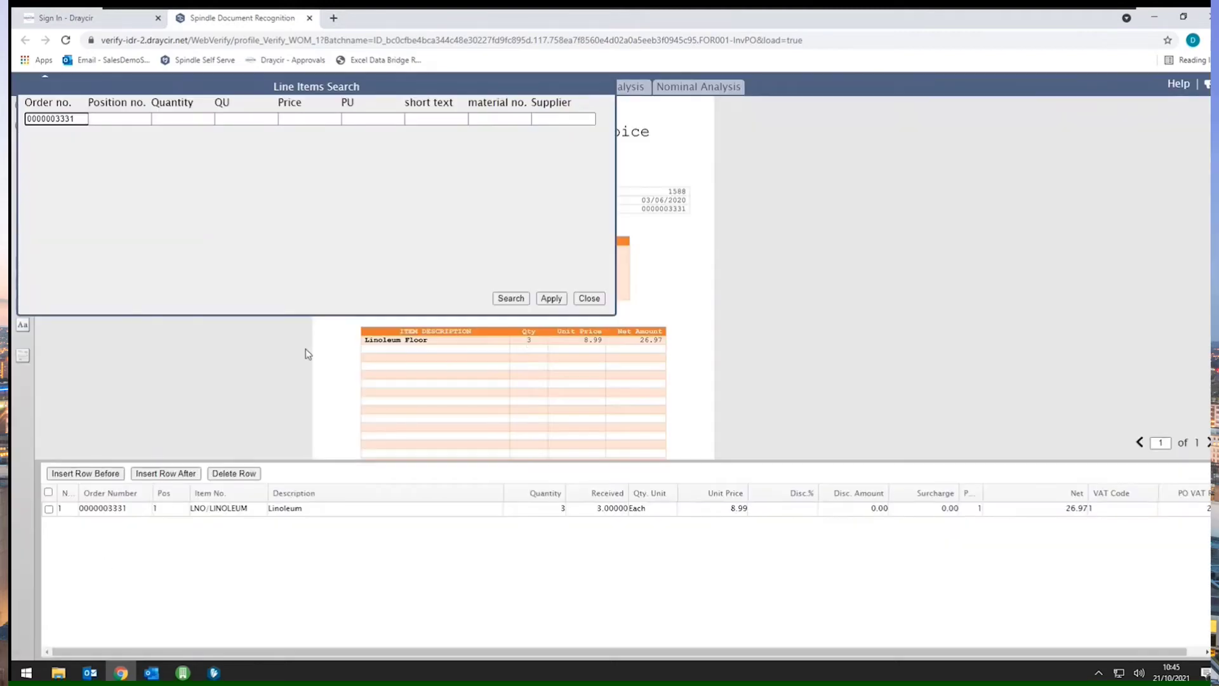
click(509, 299)
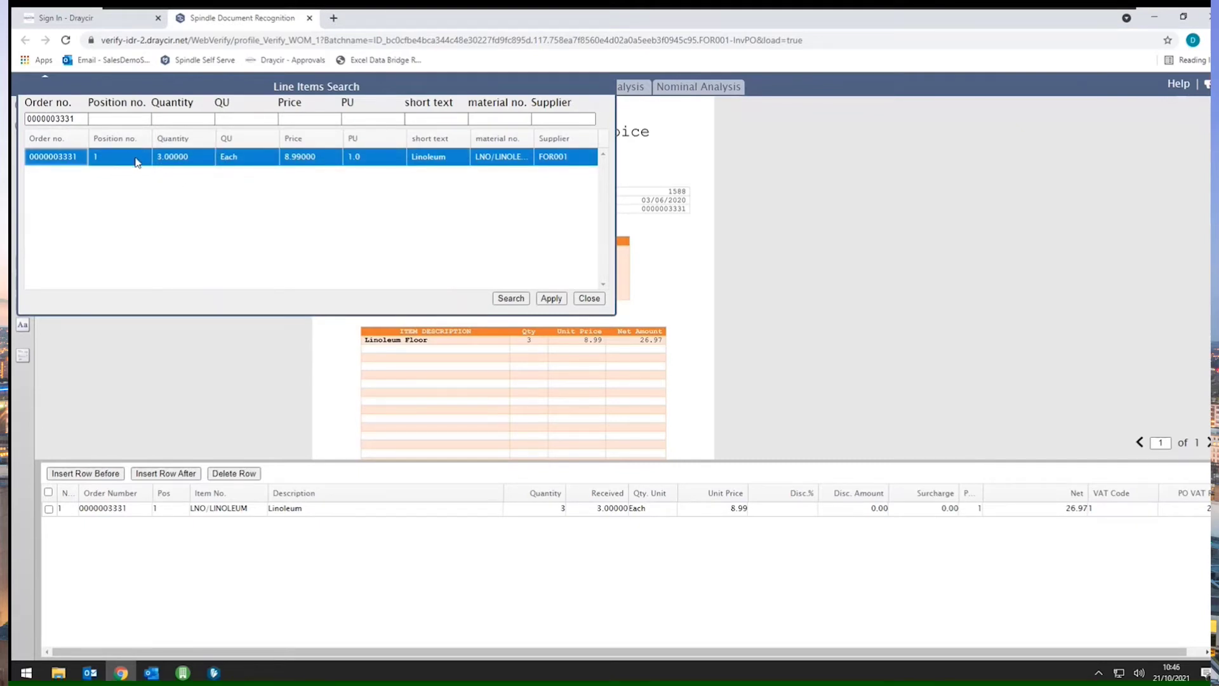
click(582, 299)
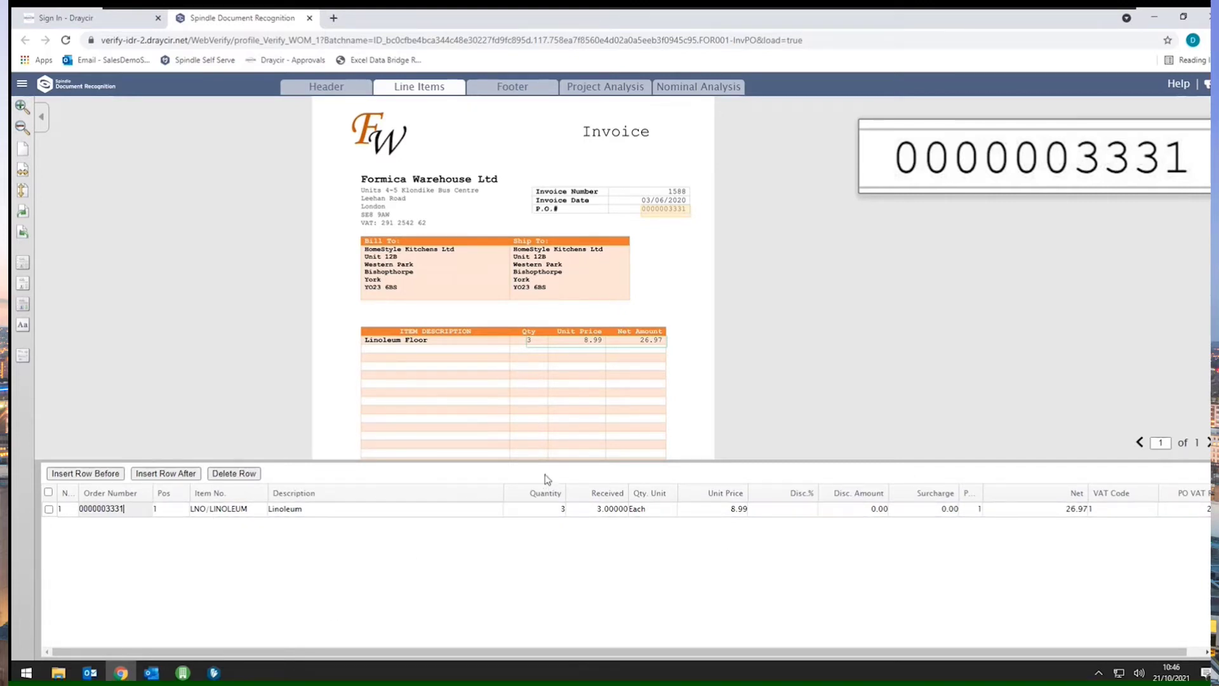
Check the footer amounts and the project analysis, and confirm nominal code 13103 in the nominal analysis row
click(526, 96)
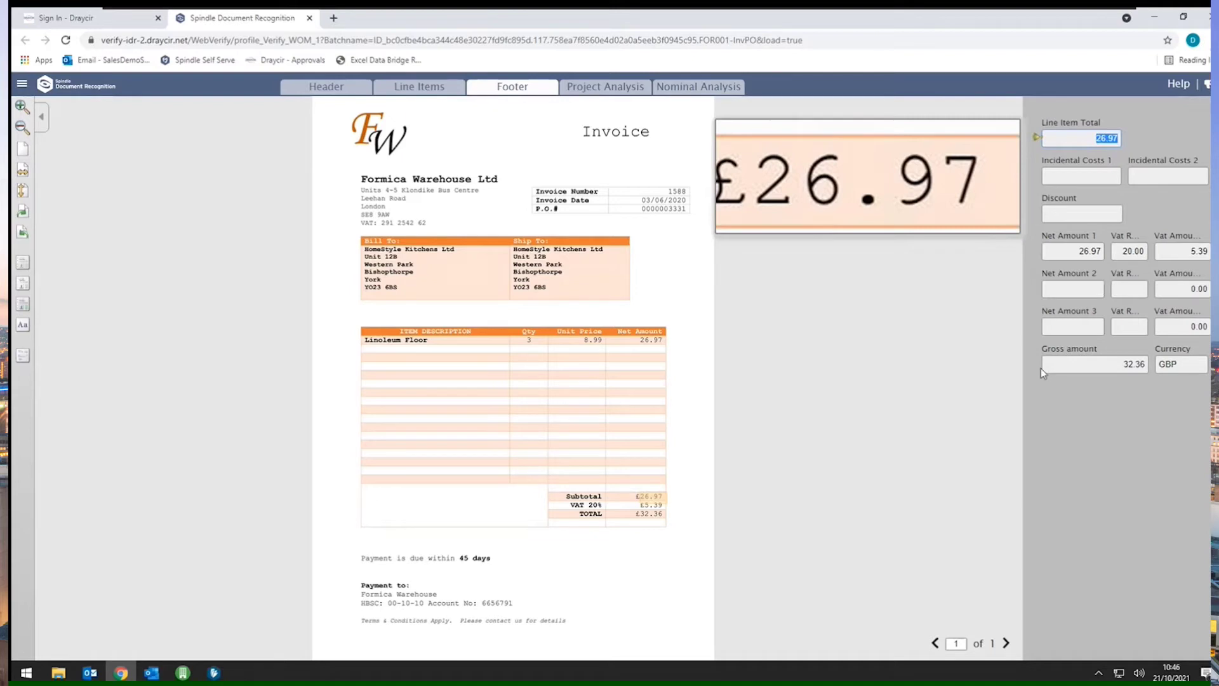
click(616, 99)
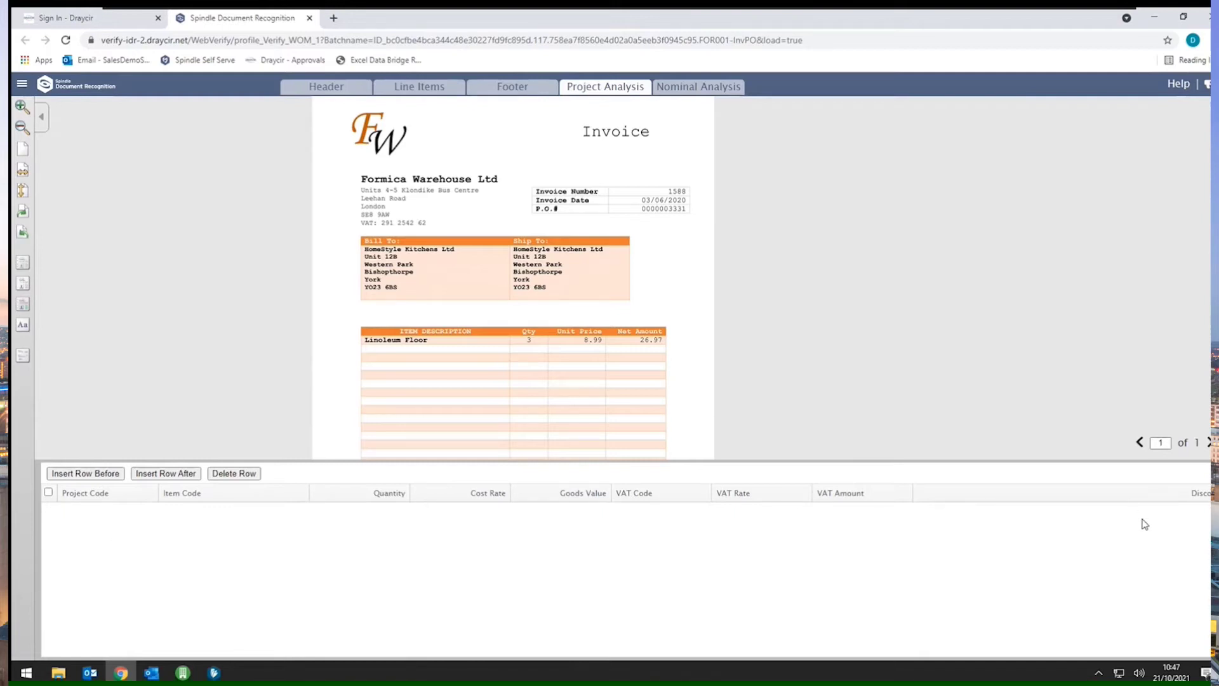
click(717, 94)
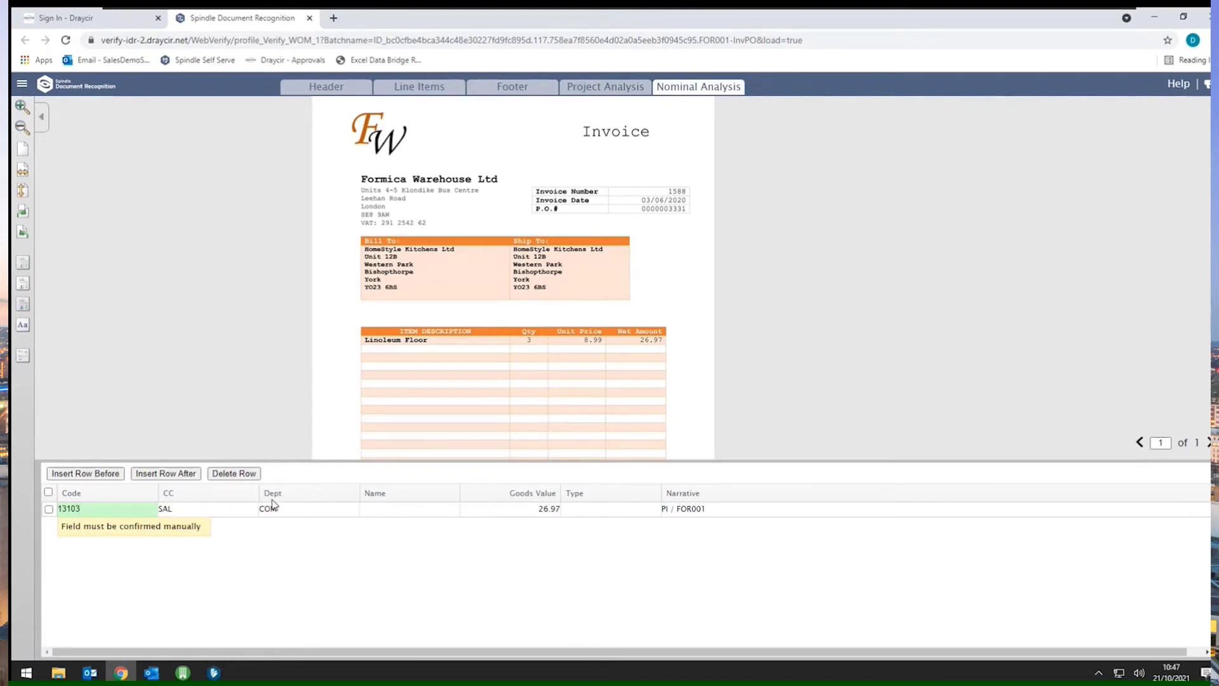
click(107, 572)
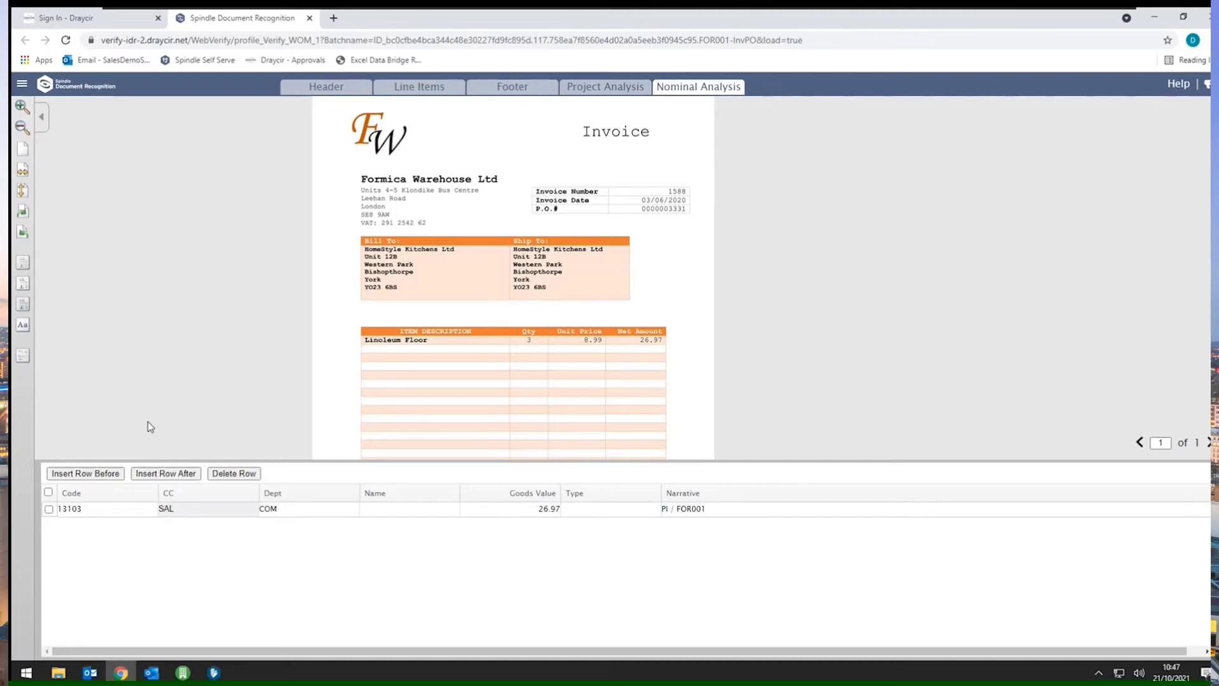
Browse the available nominal codes and search fields in the Nominal Search for the analysis row, closing it without applying a code
click(135, 512)
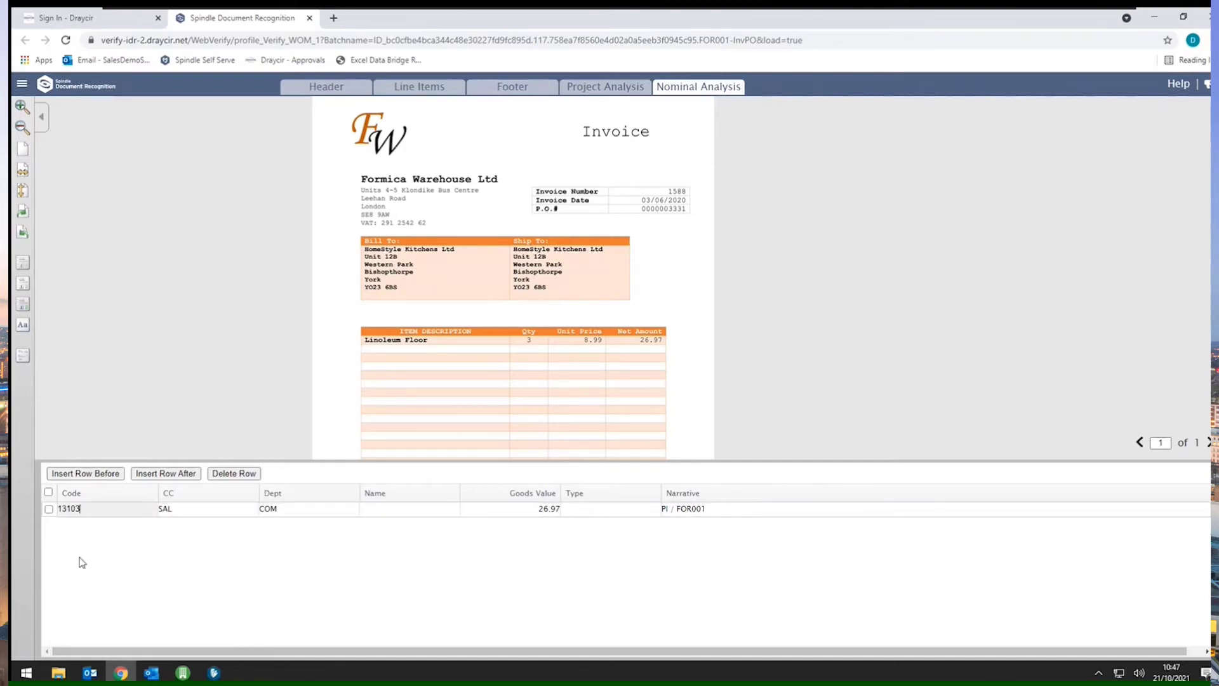
key(F4)
click(519, 298)
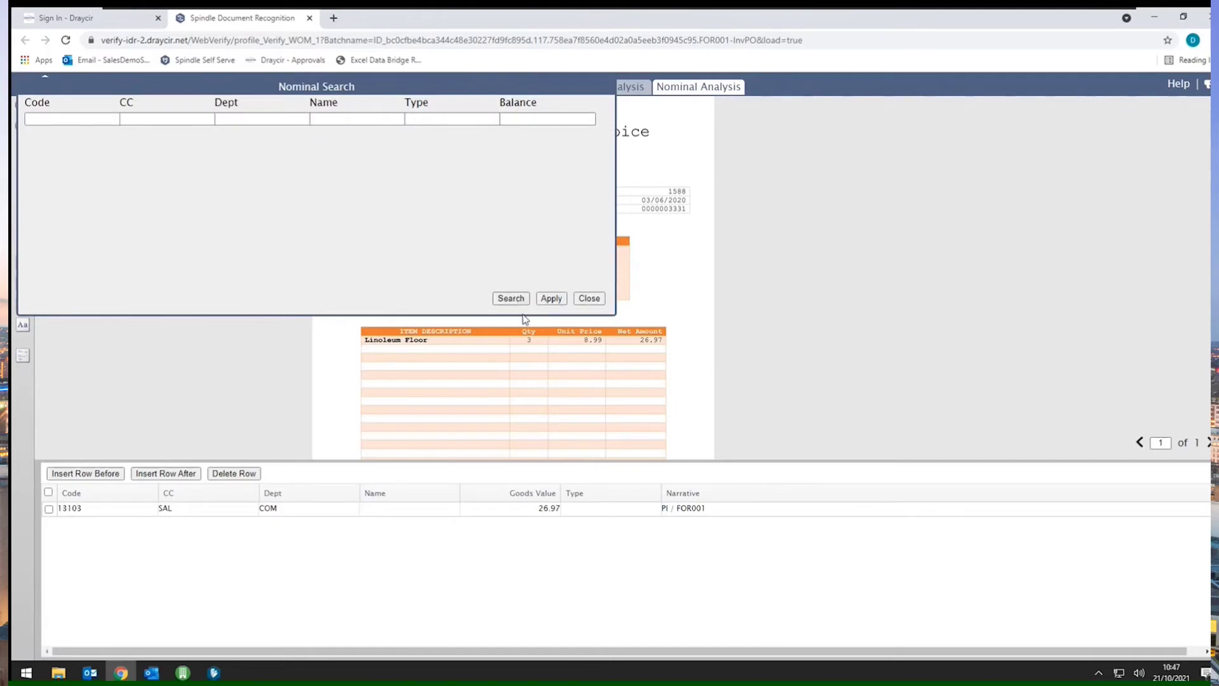
drag(601, 167, 590, 209)
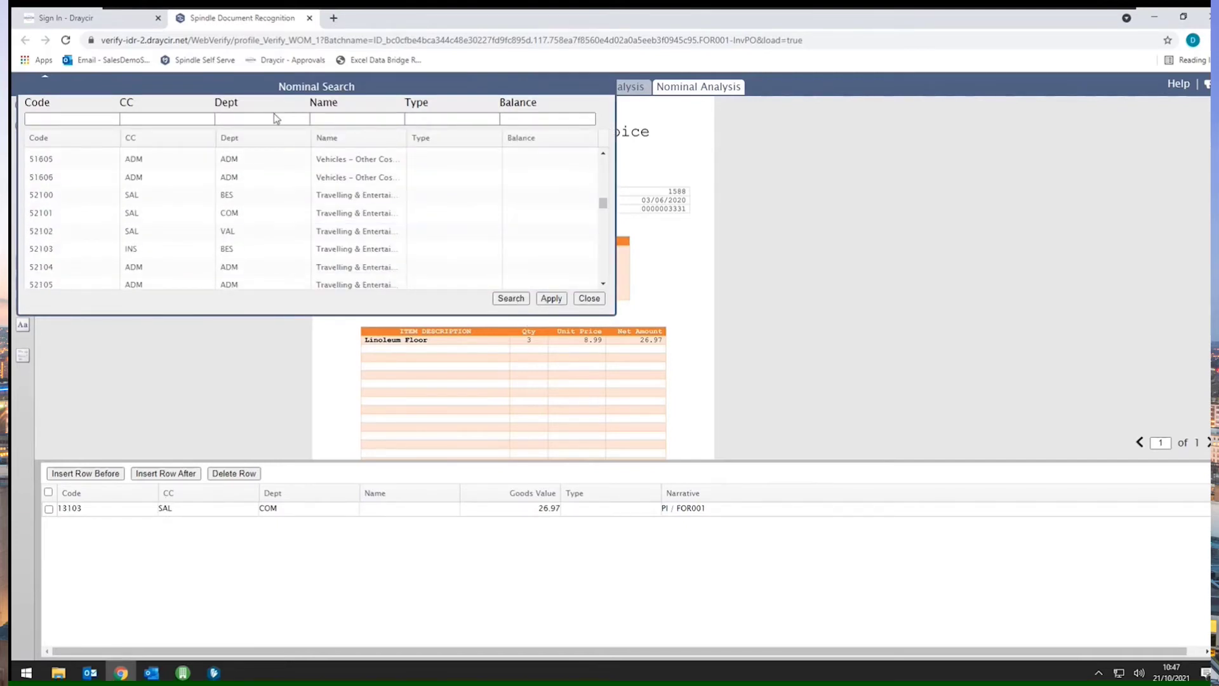
click(96, 118)
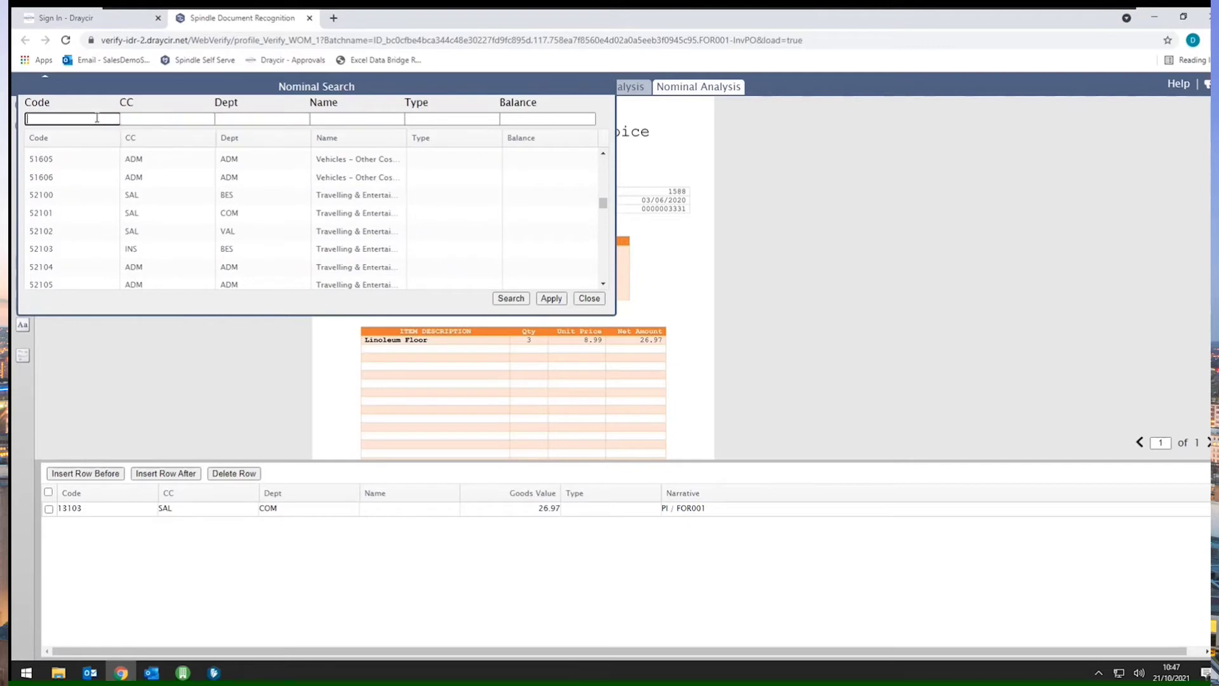
click(330, 122)
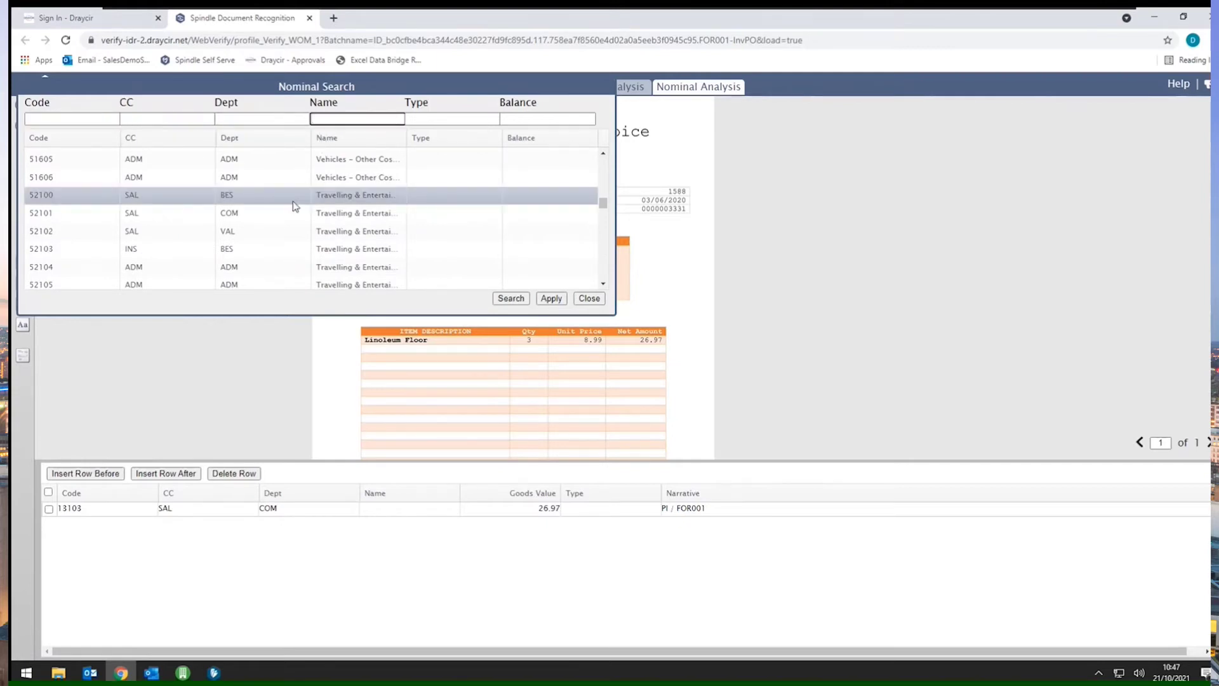
click(590, 298)
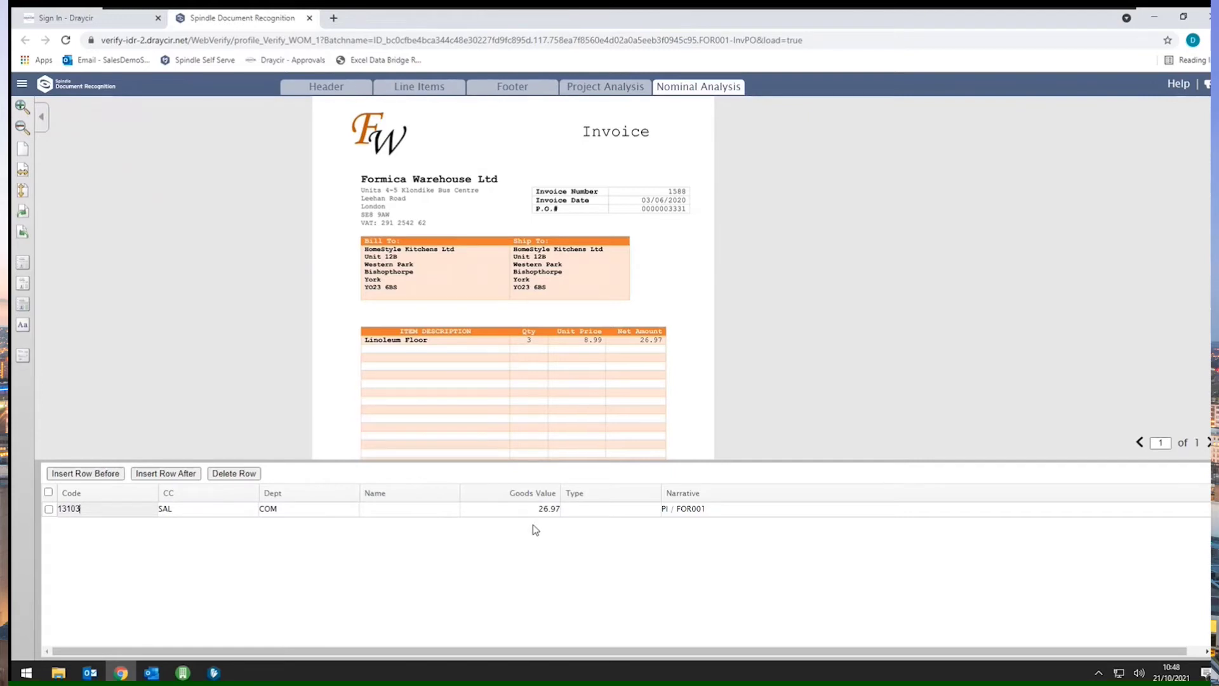
Complete the invoice from the nominal row's narrative field and check the status of FOR001-InvPO.pdf in the Document Portal
click(712, 512)
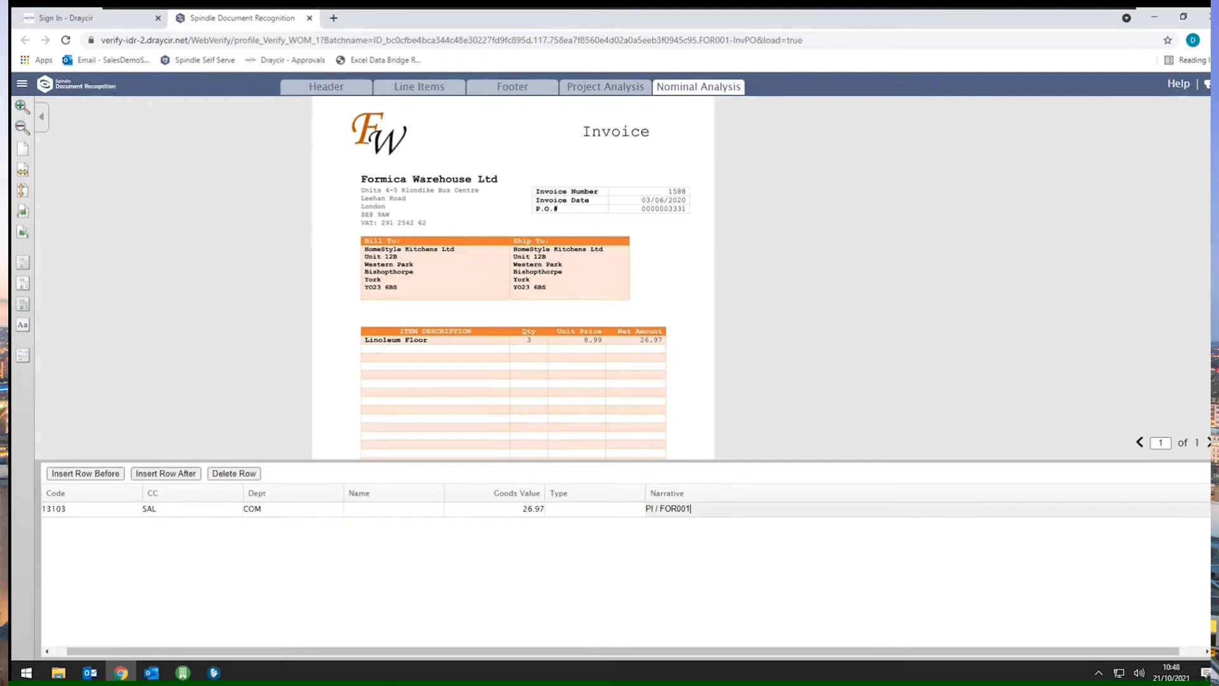
key(Return)
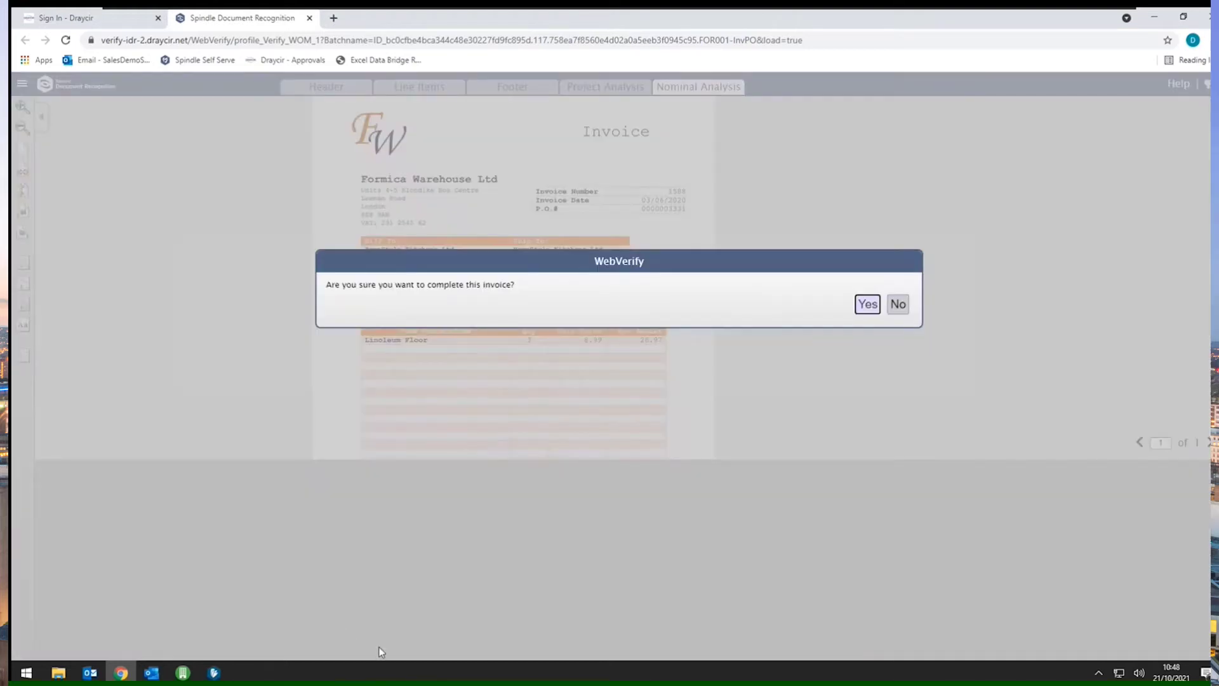
click(868, 306)
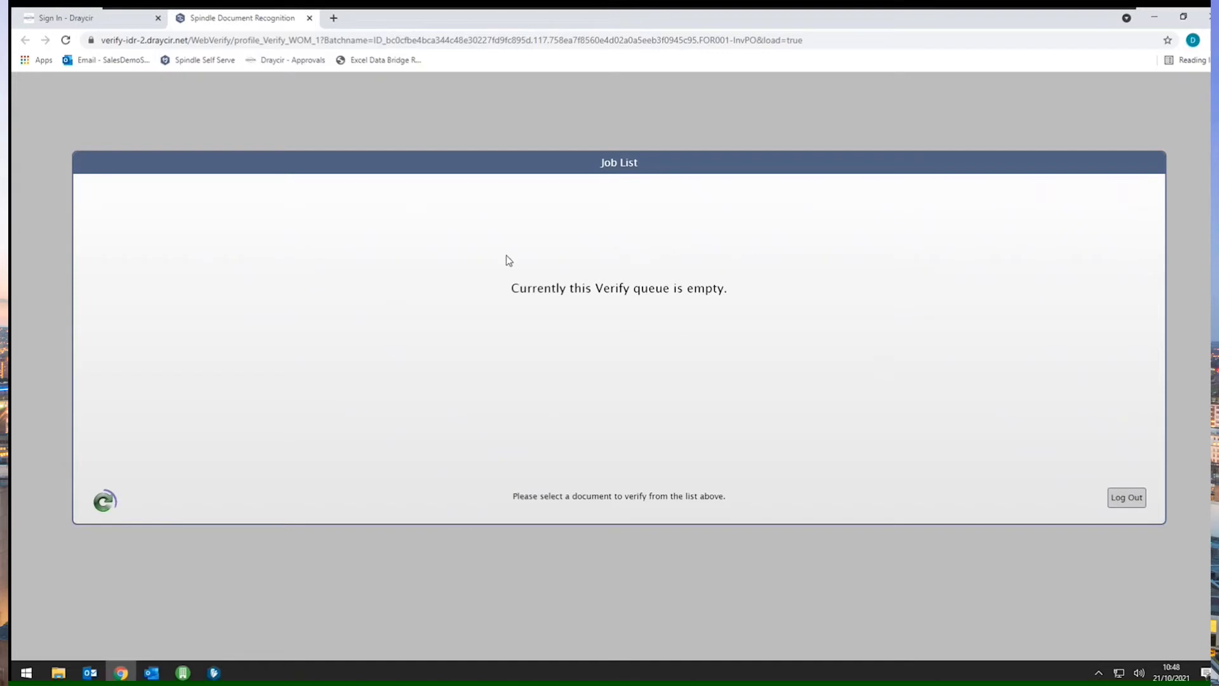
click(1154, 18)
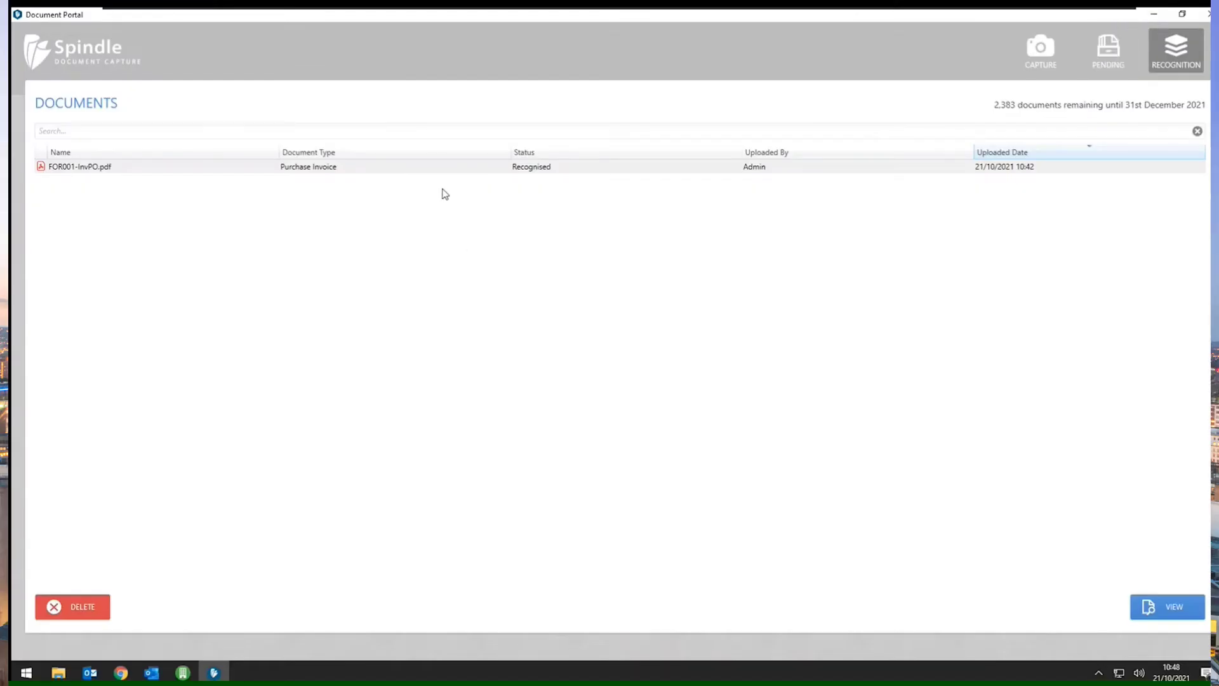
click(456, 170)
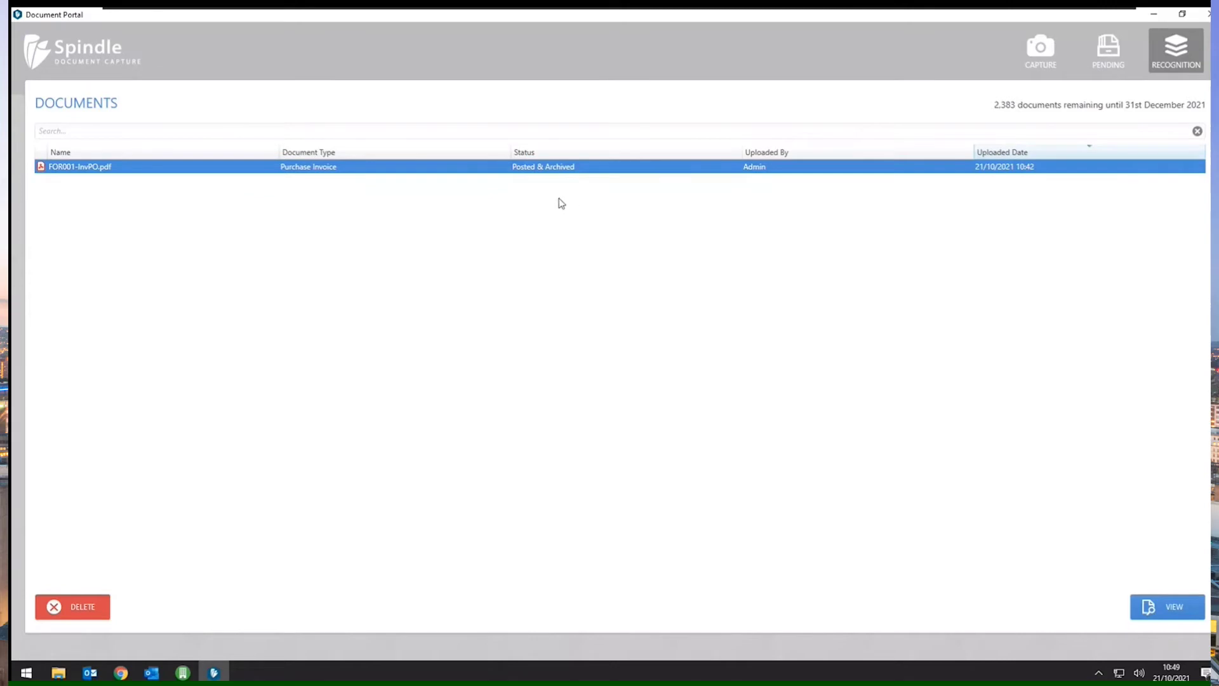
Refresh the Purchase Orders List in Sage 200 and inspect the Formica Warehouse Ltd order's quantities and values
click(183, 673)
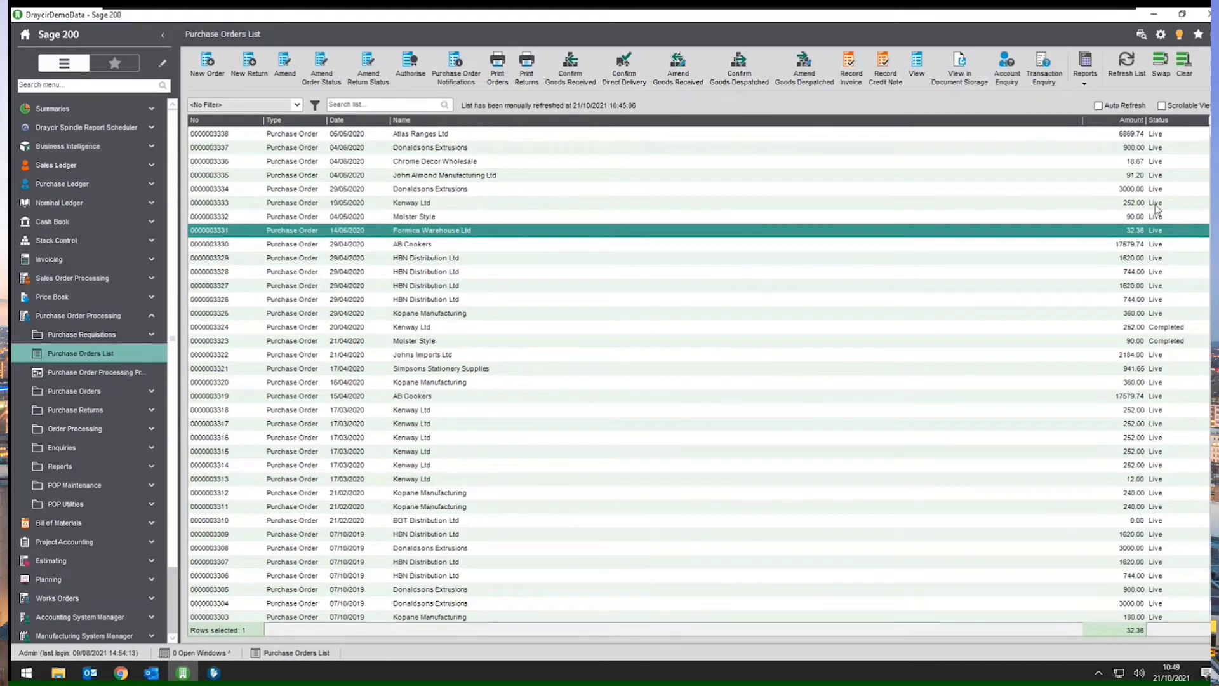
click(1125, 71)
double_click(1171, 234)
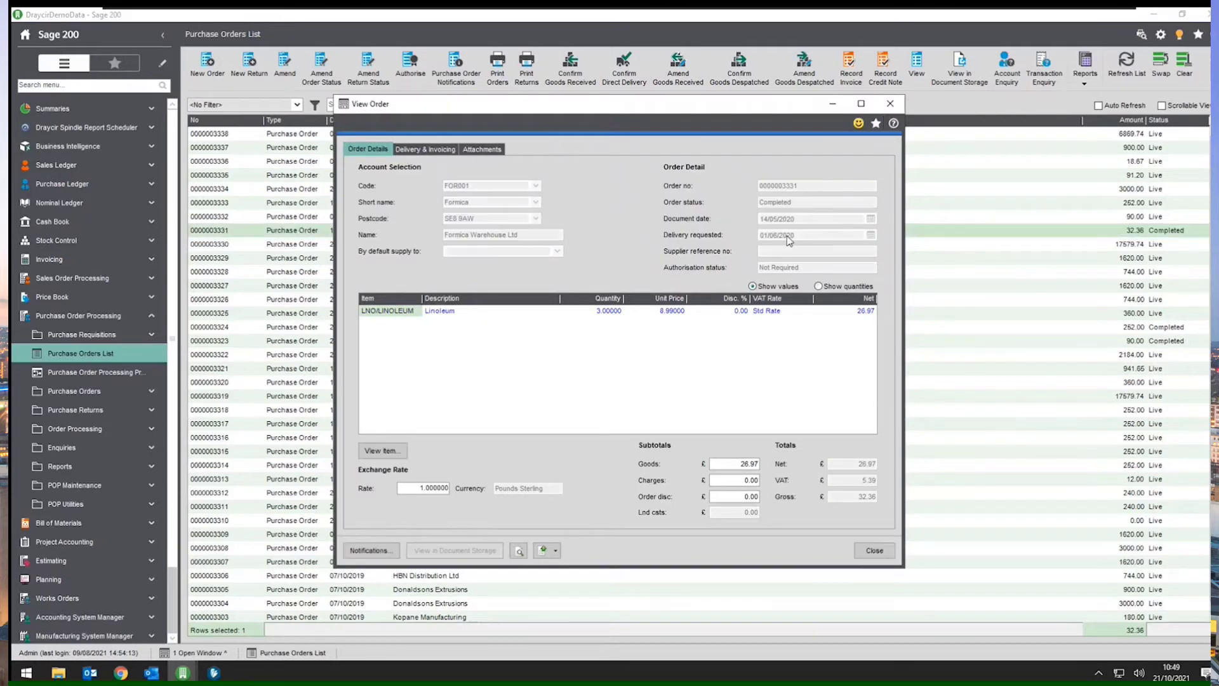
click(819, 287)
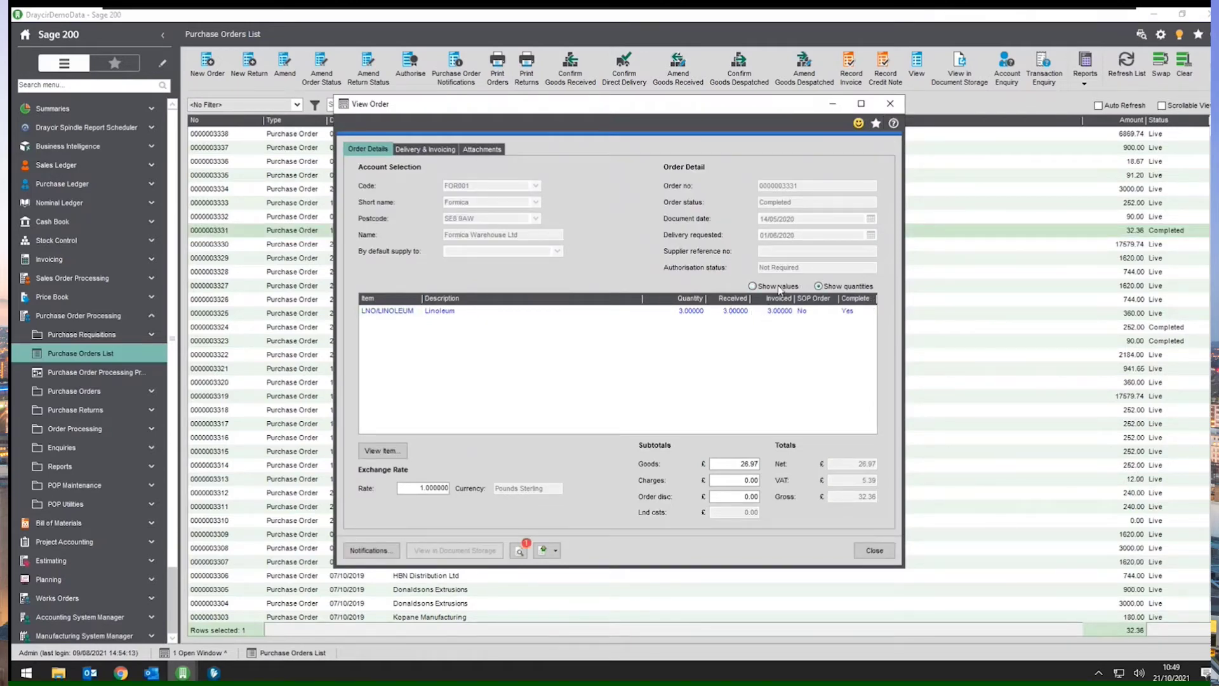
click(752, 286)
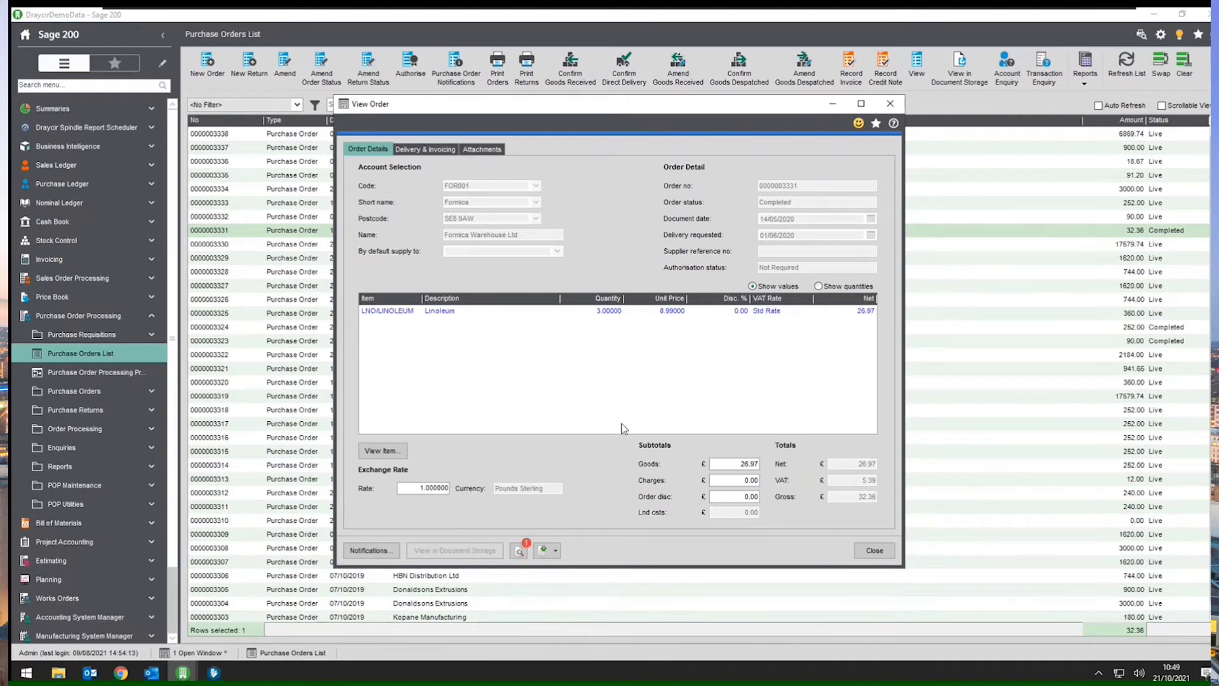
Open the list of captured documents linked to the Formica Warehouse Ltd order
click(544, 549)
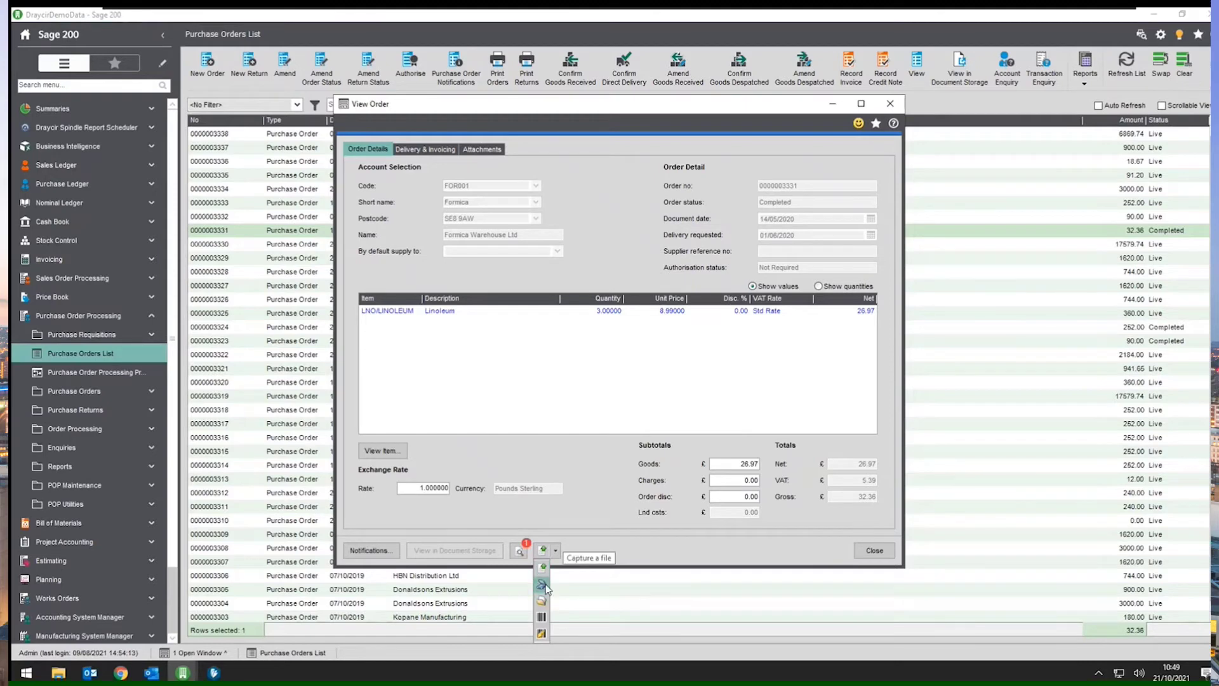
click(519, 553)
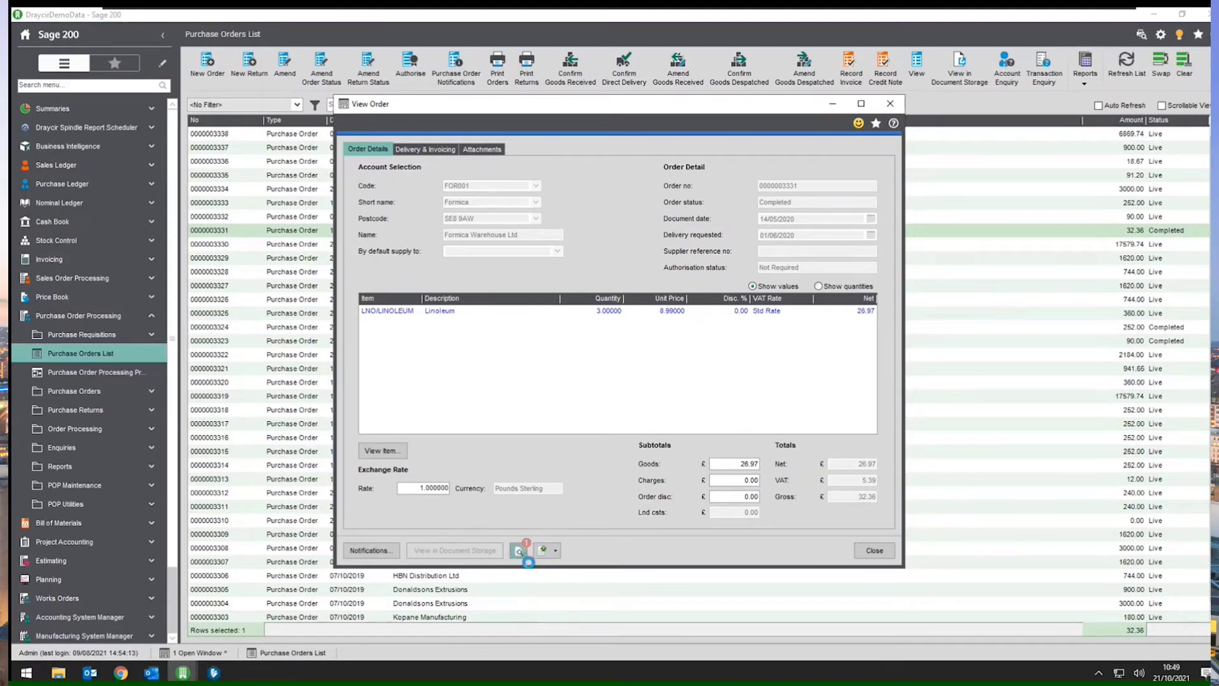
click(519, 551)
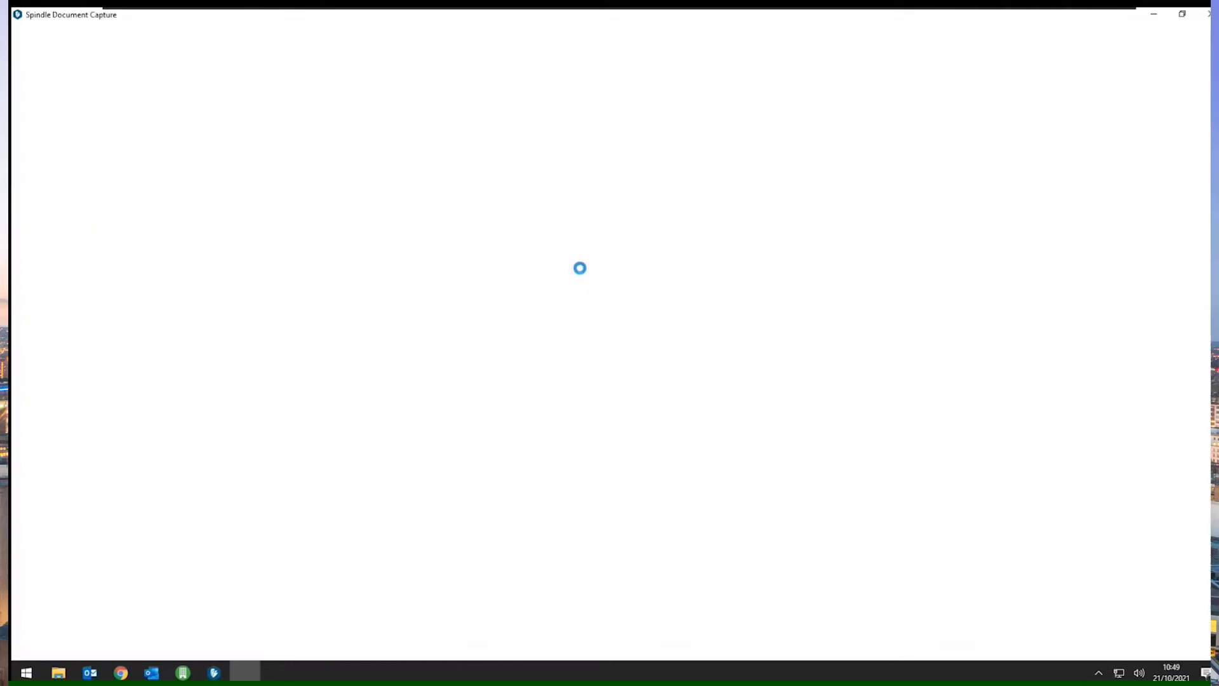
View PURCHASE INVOICE_FOR001_1588_000000001.pdf in Adobe Acrobat Reader DC, setting it to always open .pdf files
click(535, 169)
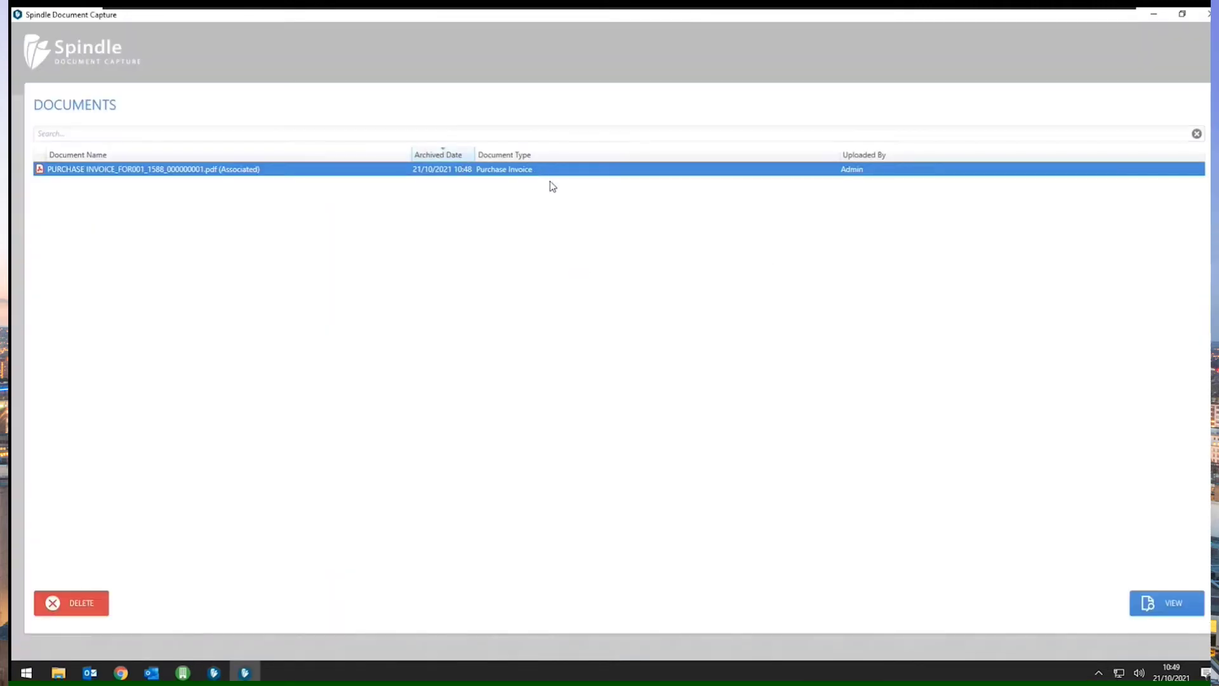
click(1160, 610)
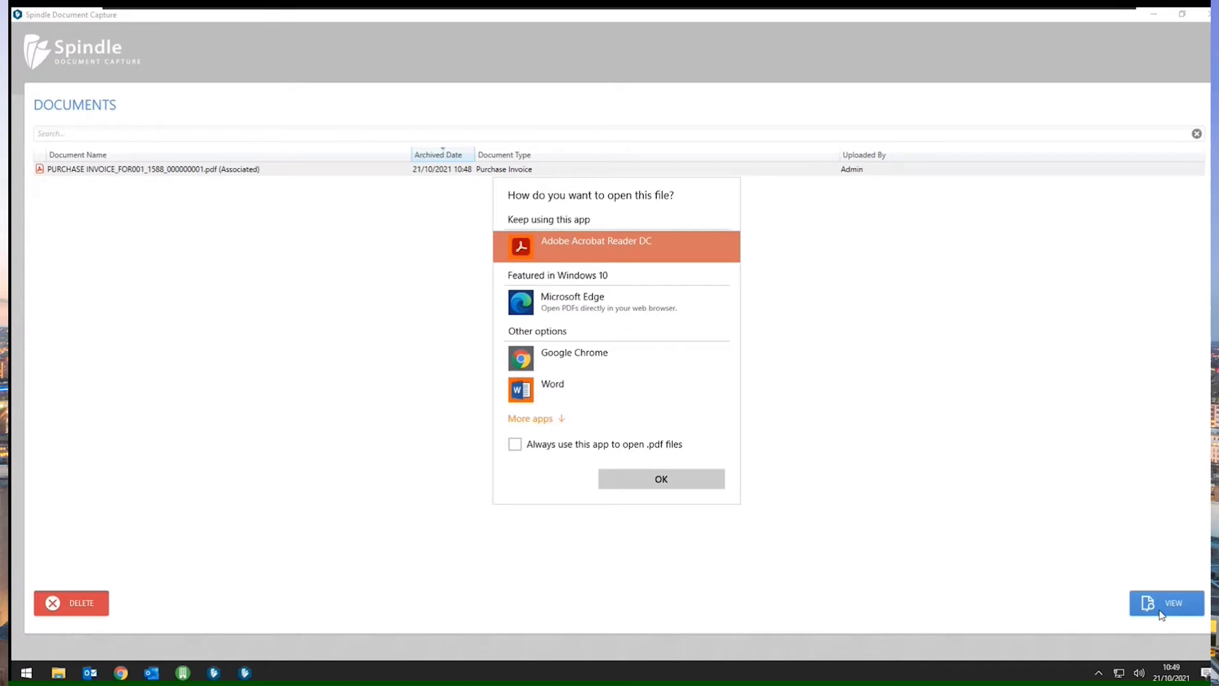
click(515, 444)
click(660, 479)
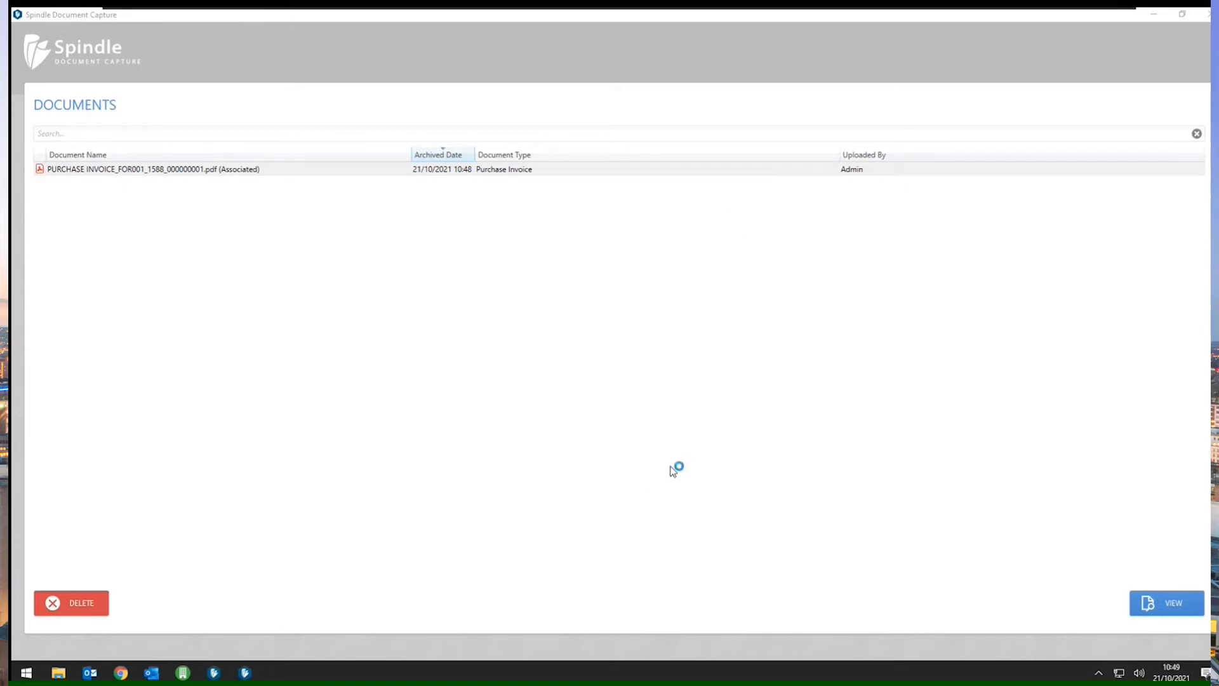
double_click(754, 168)
Look through the archived invoice PDF from header to payment details and close it
scroll(794, 230, down, 10)
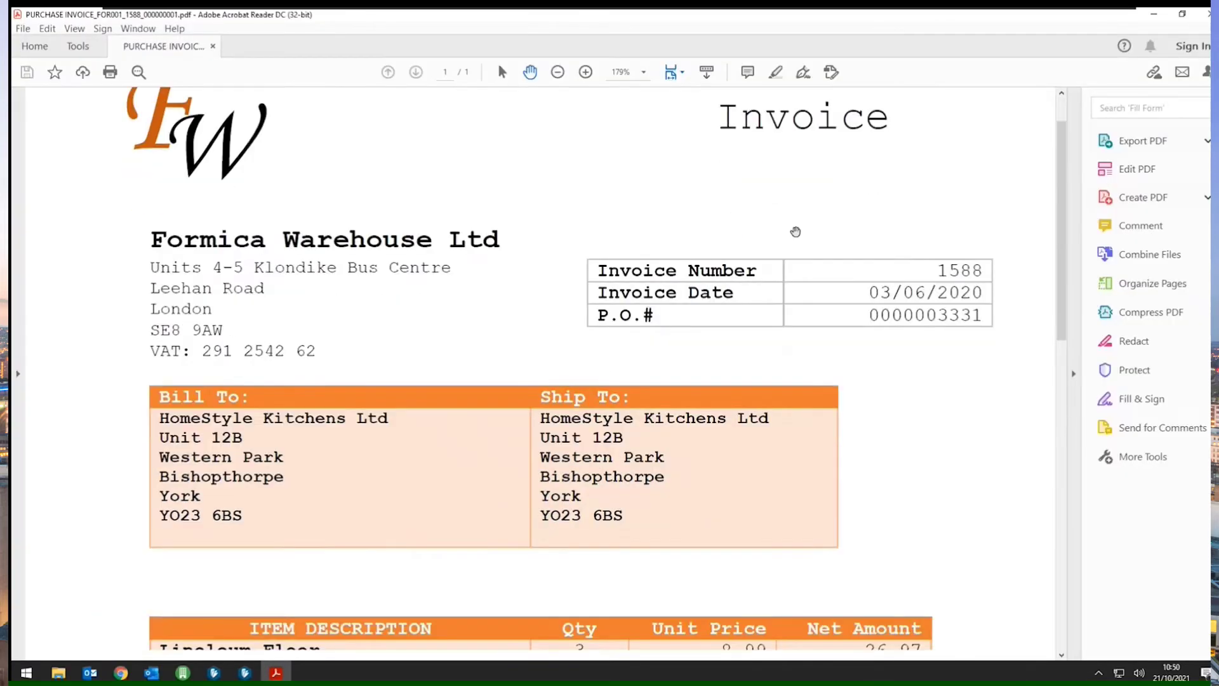
scroll(794, 237, down, 3)
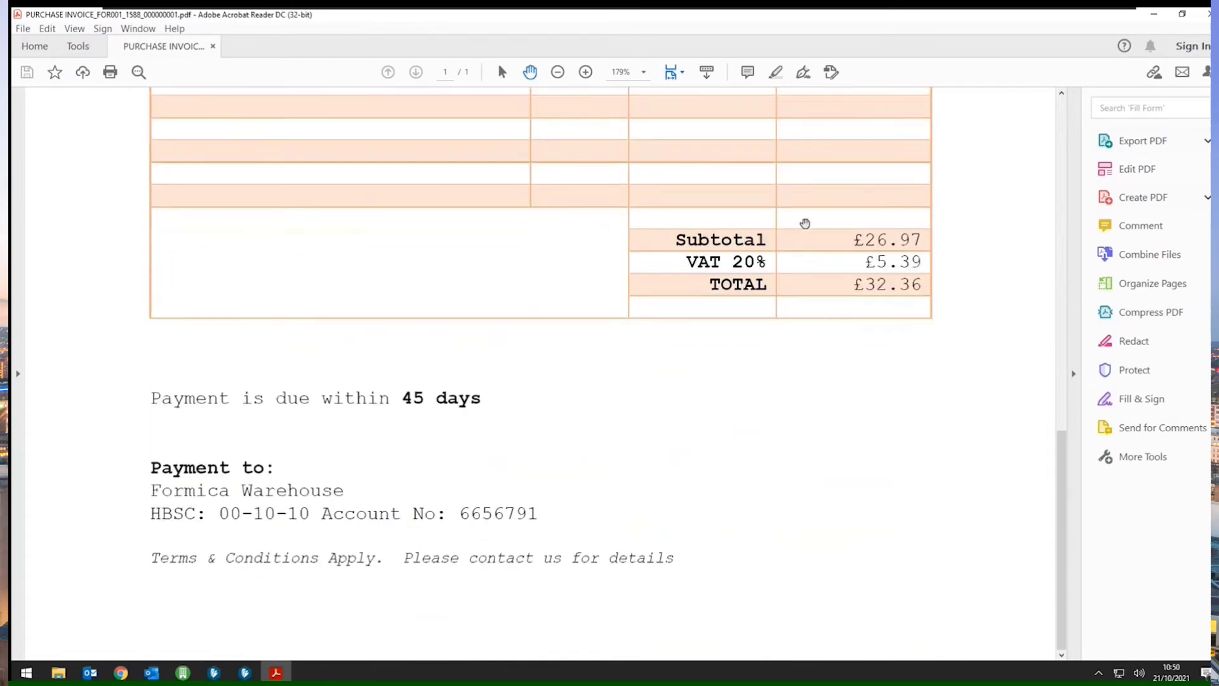
scroll(805, 224, up, 5)
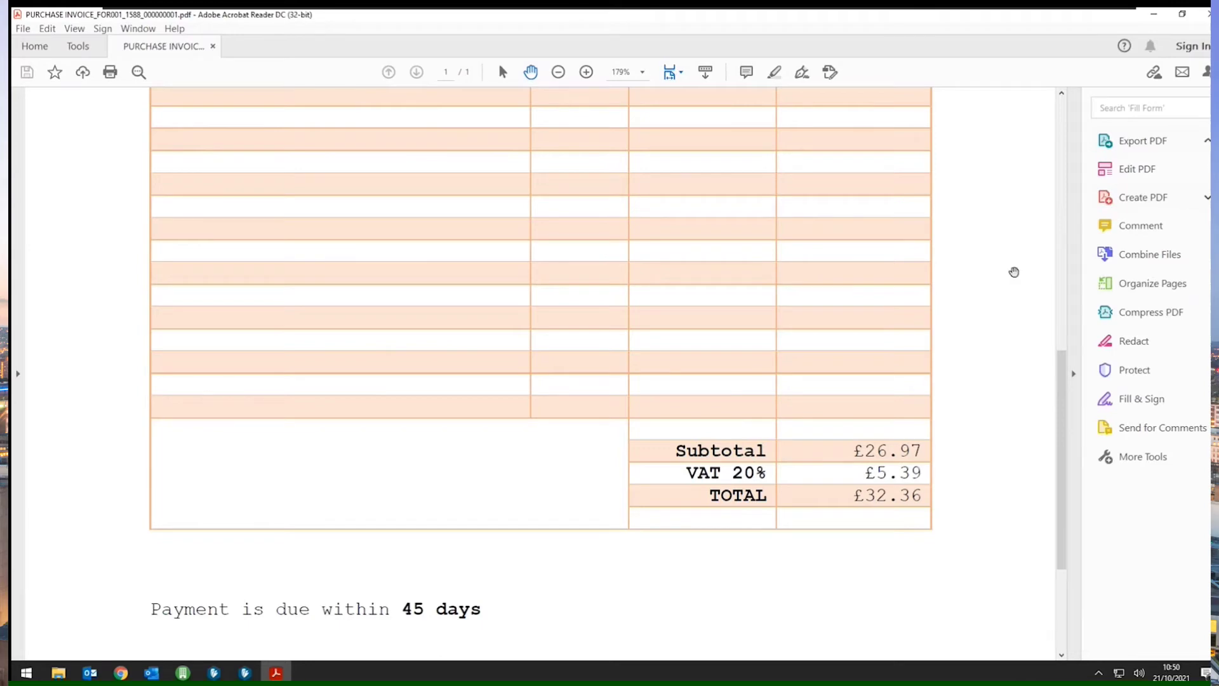
click(1064, 268)
click(1061, 93)
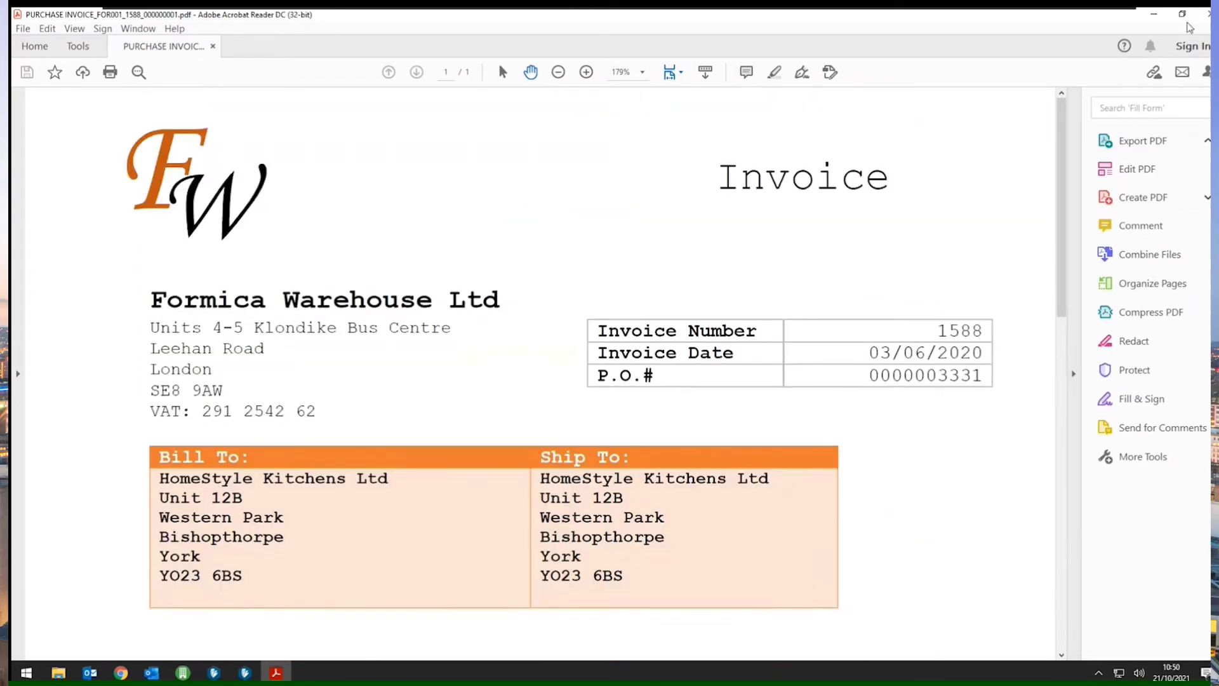
key(ctrl+q)
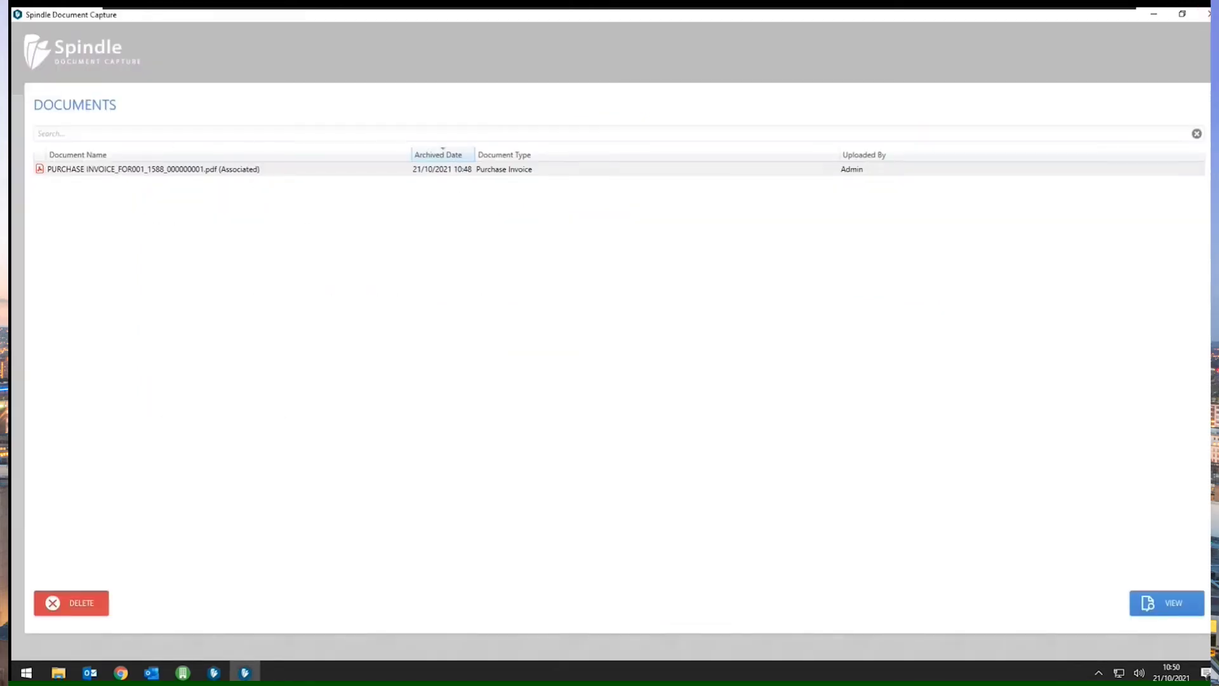
Close the captured documents list and the Formica Warehouse Ltd order in Sage 200
click(1205, 14)
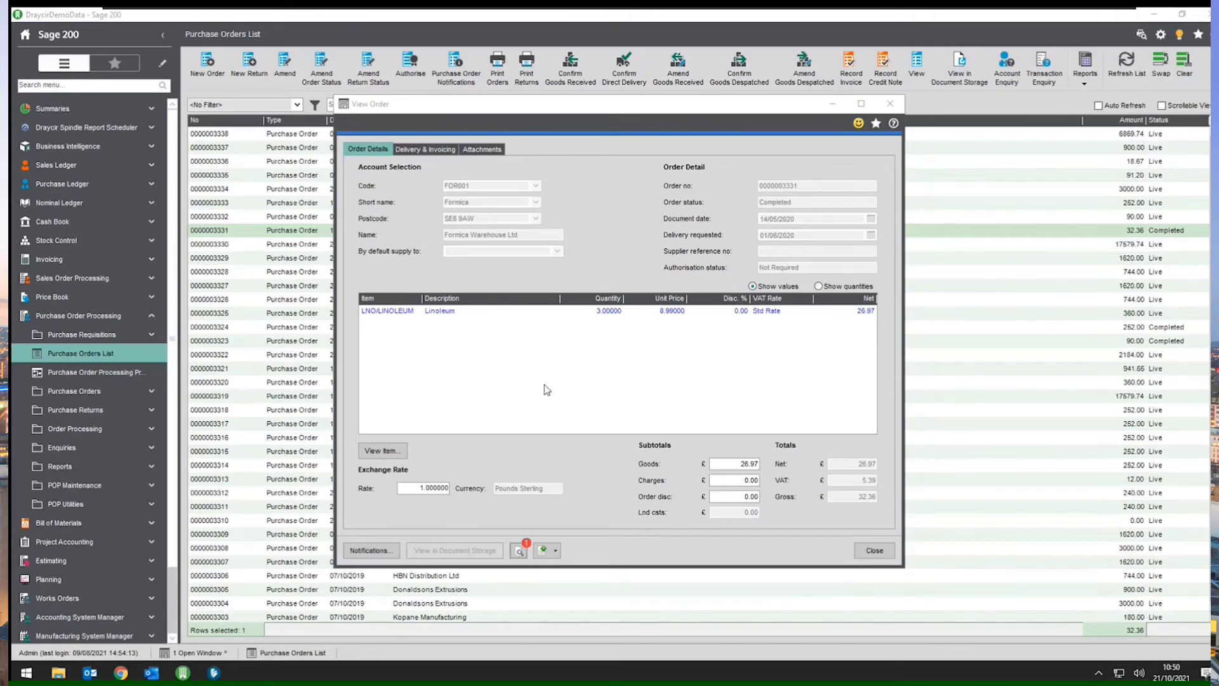
click(564, 347)
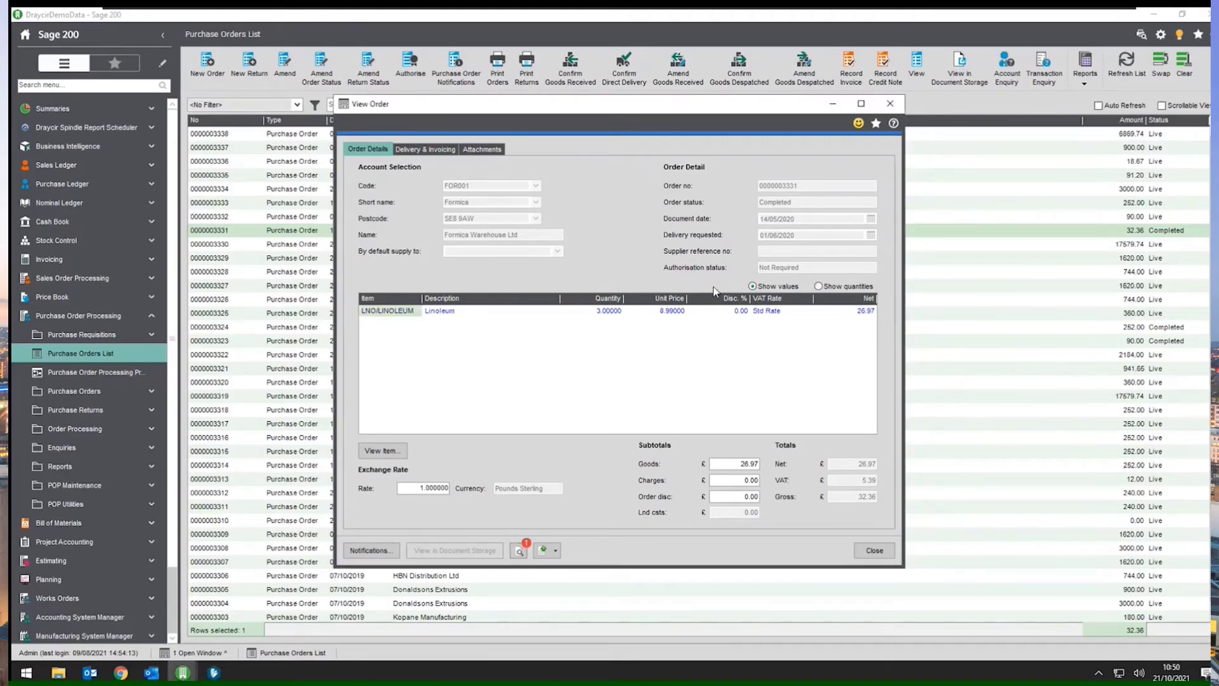
click(890, 104)
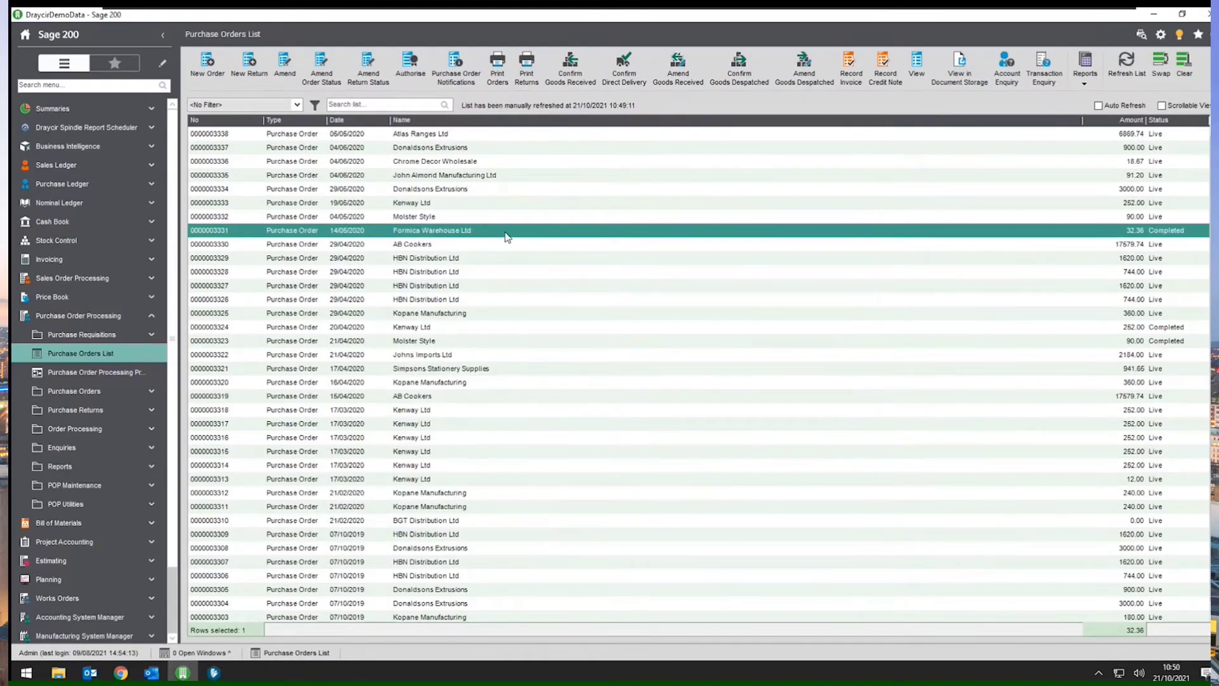
Inspect invoice 1588 in the Supplier Transaction Enquiry for Formica Warehouse Ltd from the Suppliers List, and close the enquiry
click(125, 184)
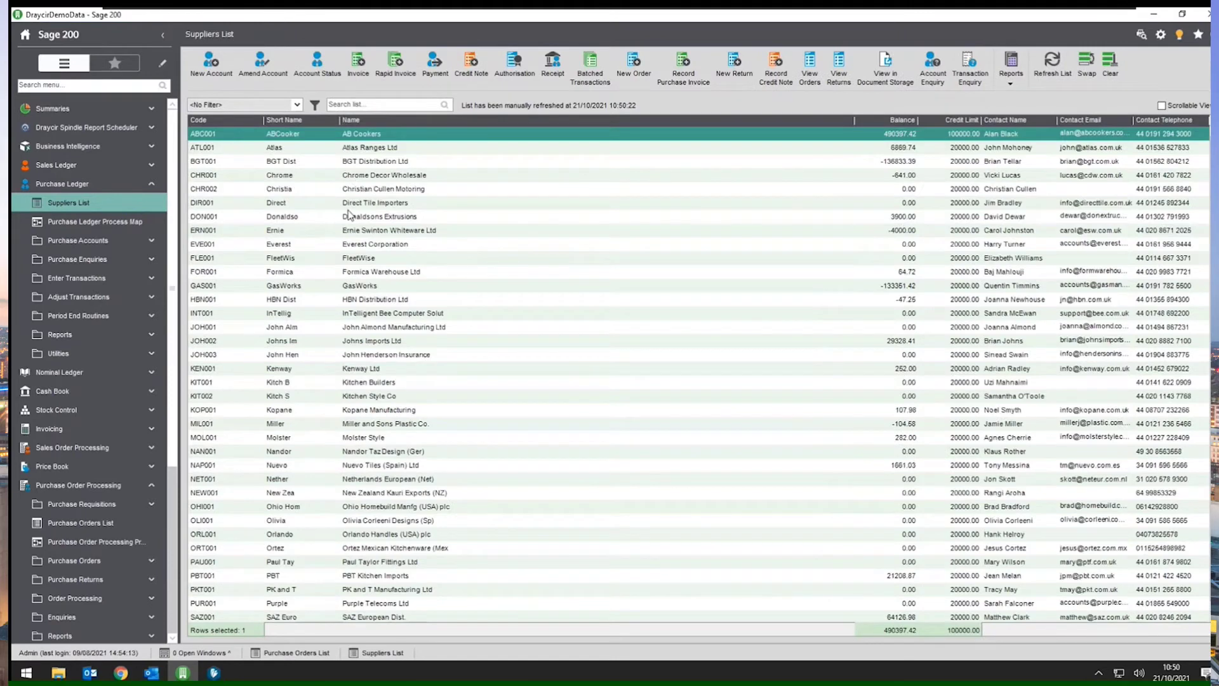
click(341, 272)
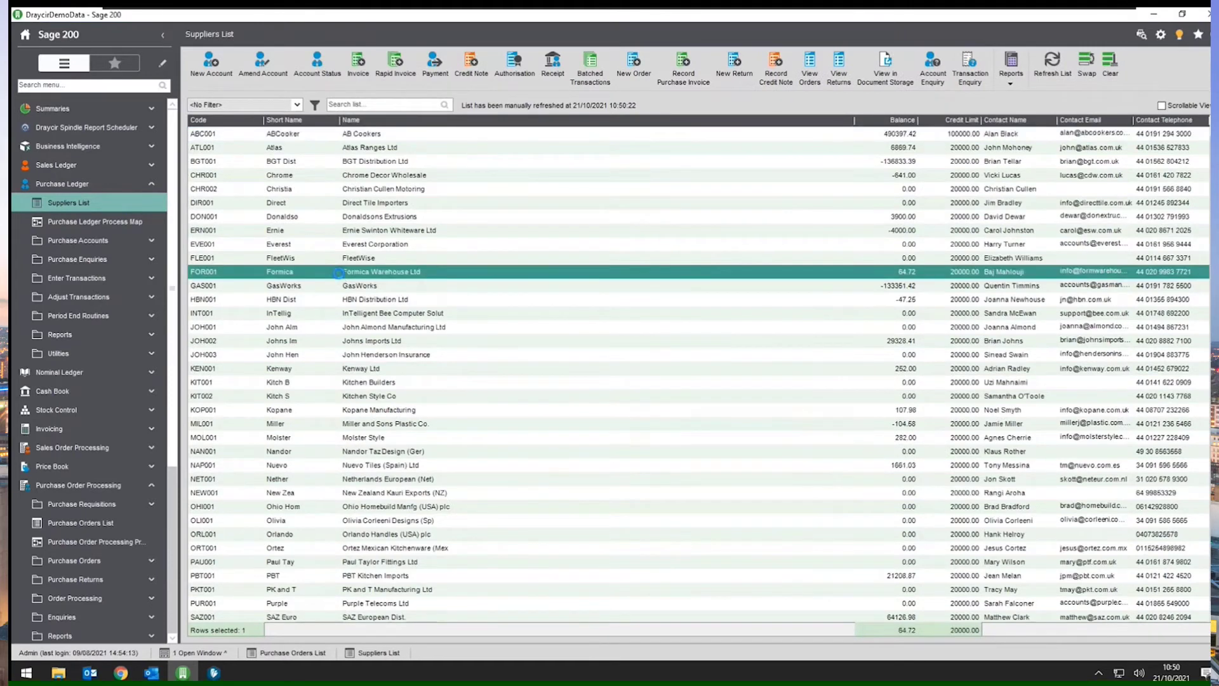
double_click(370, 271)
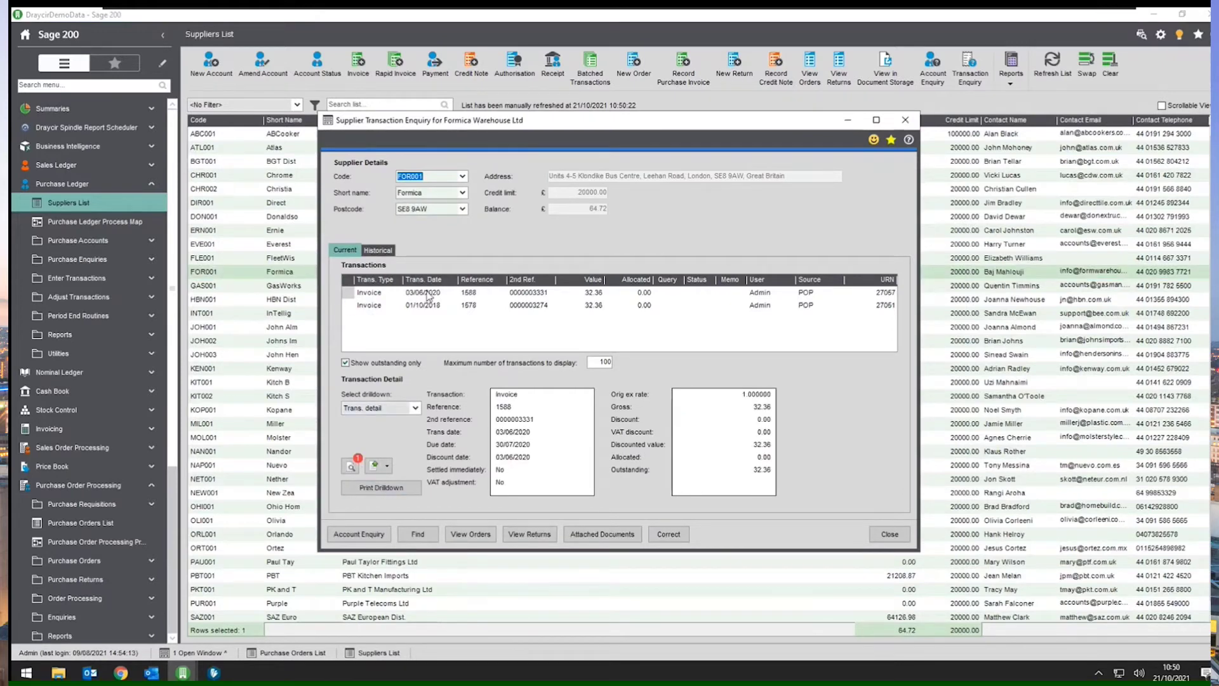
click(510, 293)
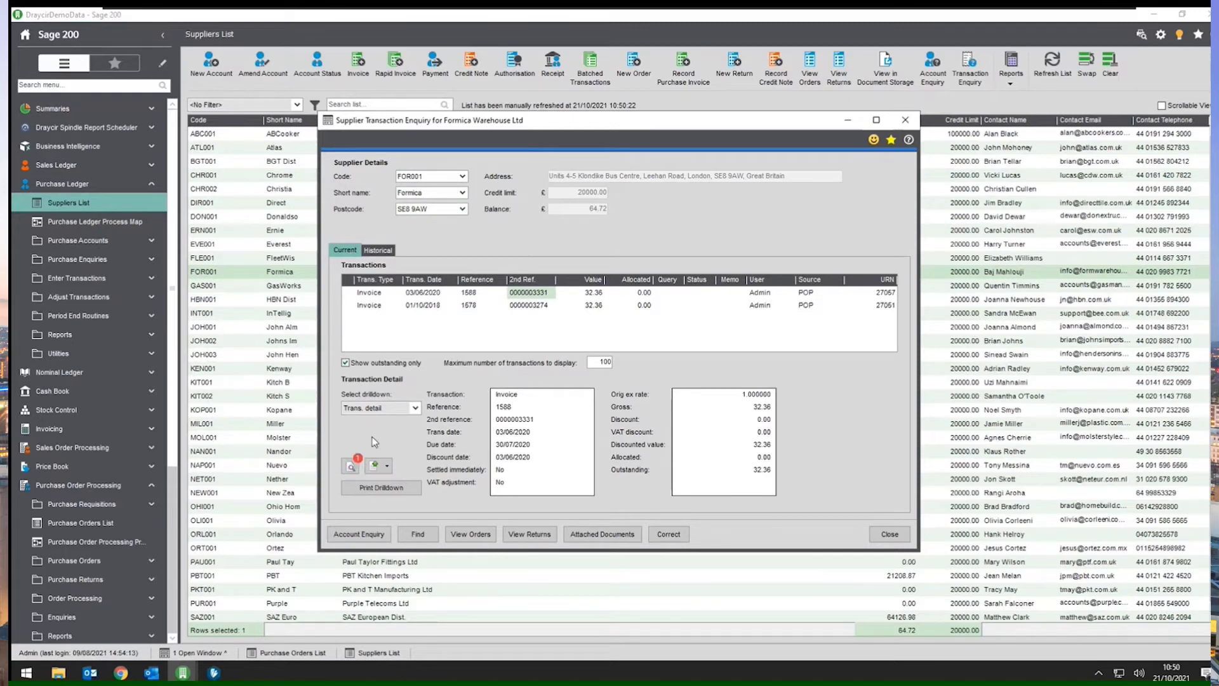
click(134, 371)
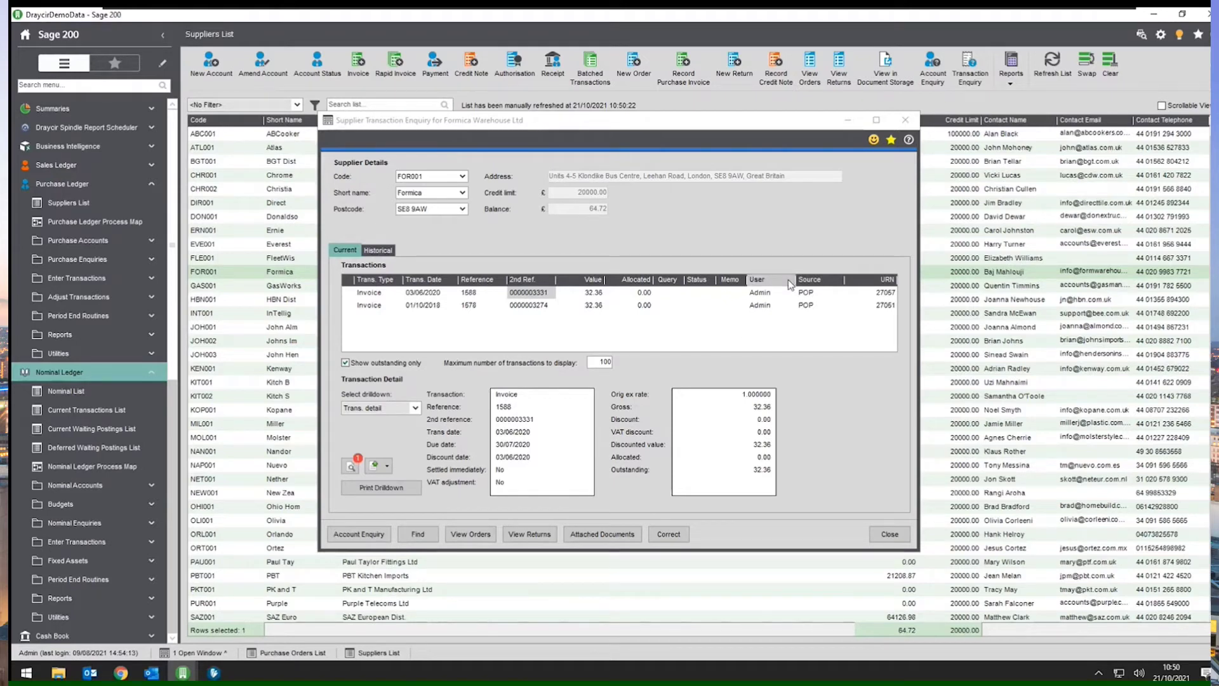
click(906, 120)
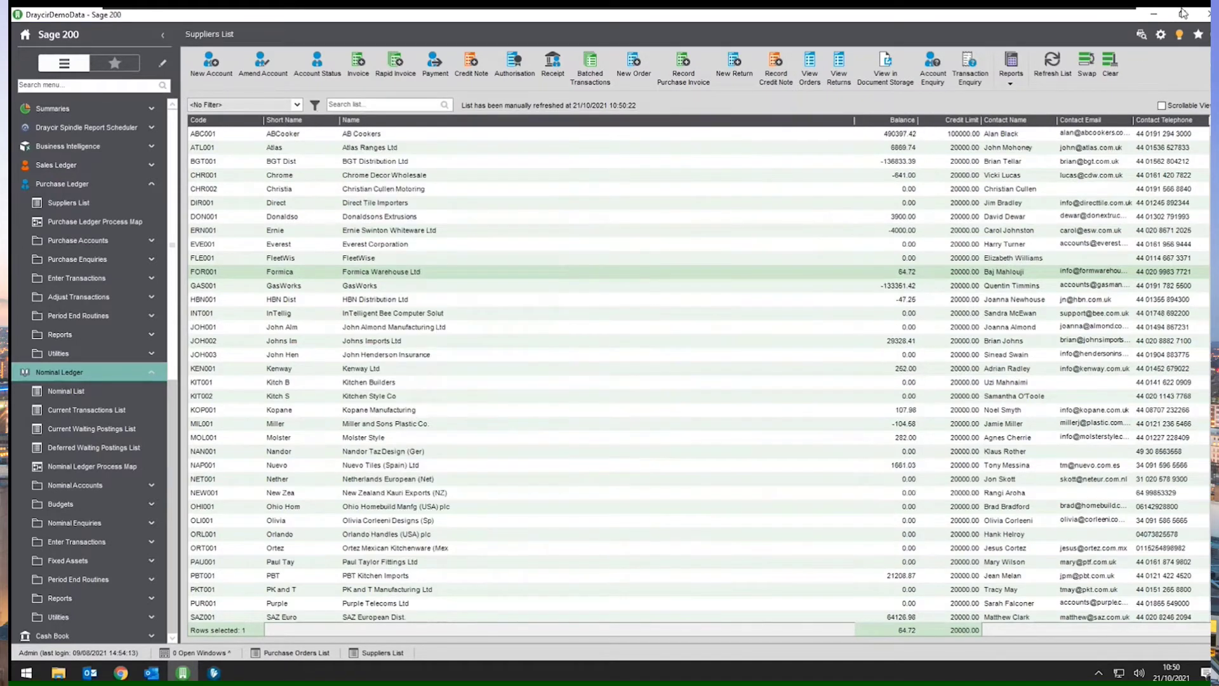
Switch to Spindle's Document Portal and set the capture action to recognition with Purchase Invoice as the document type
click(1154, 14)
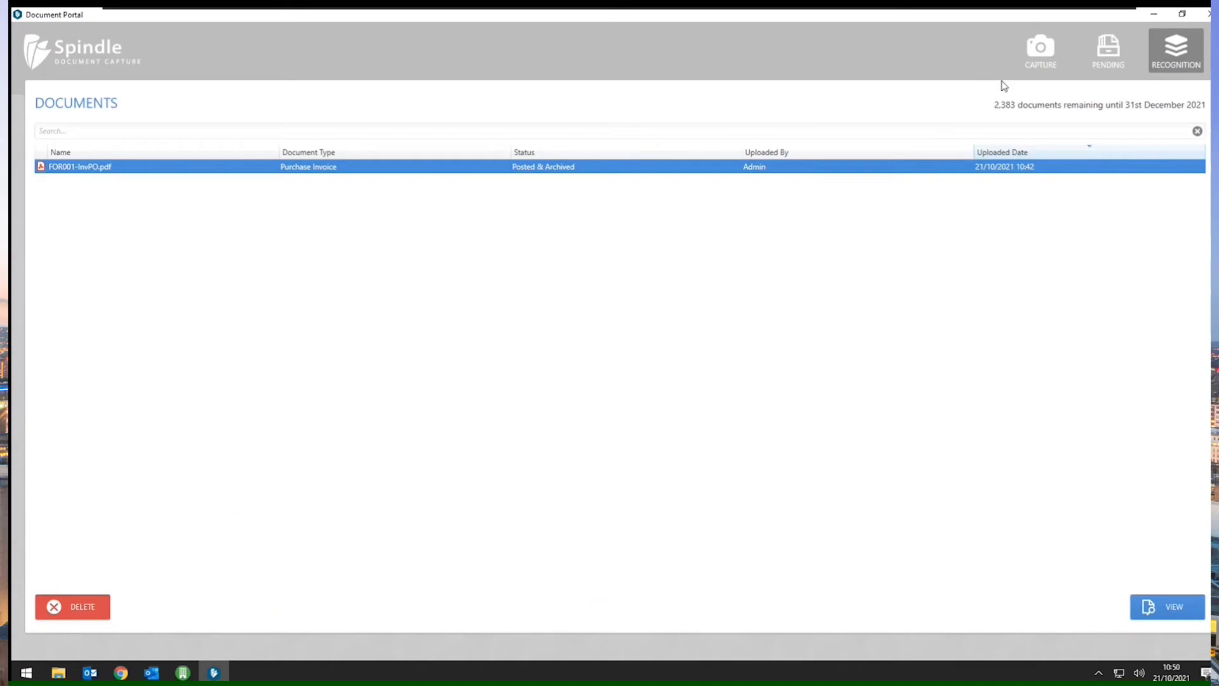
click(1032, 57)
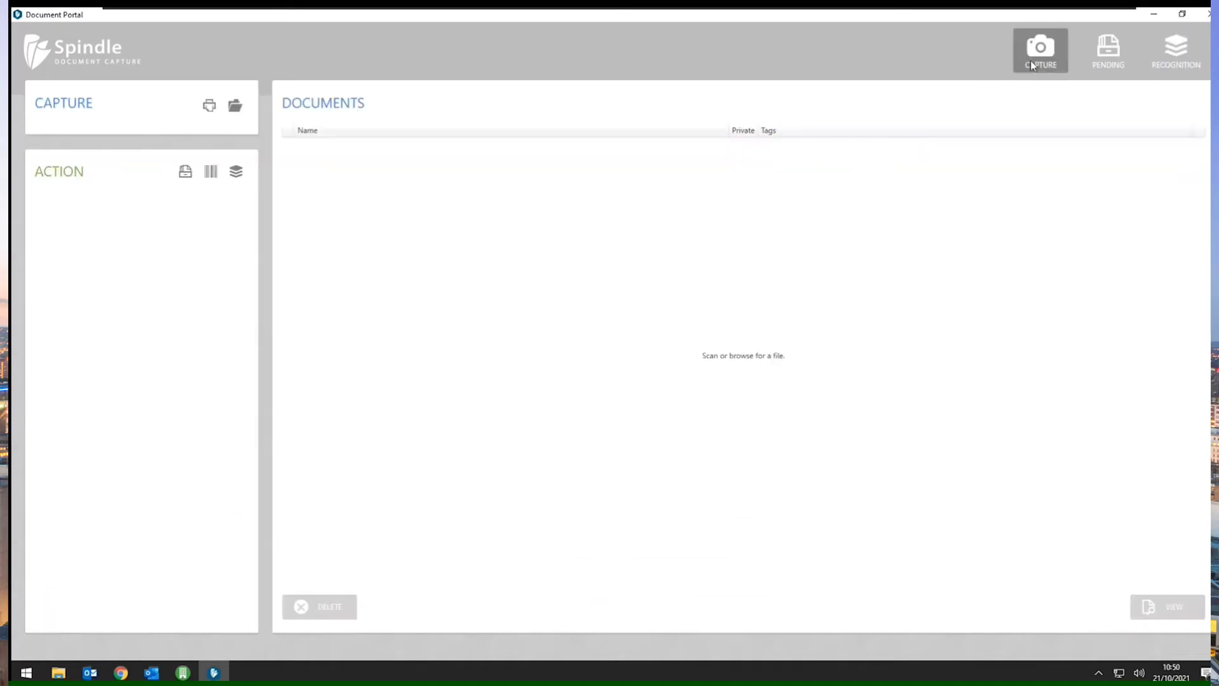
click(238, 172)
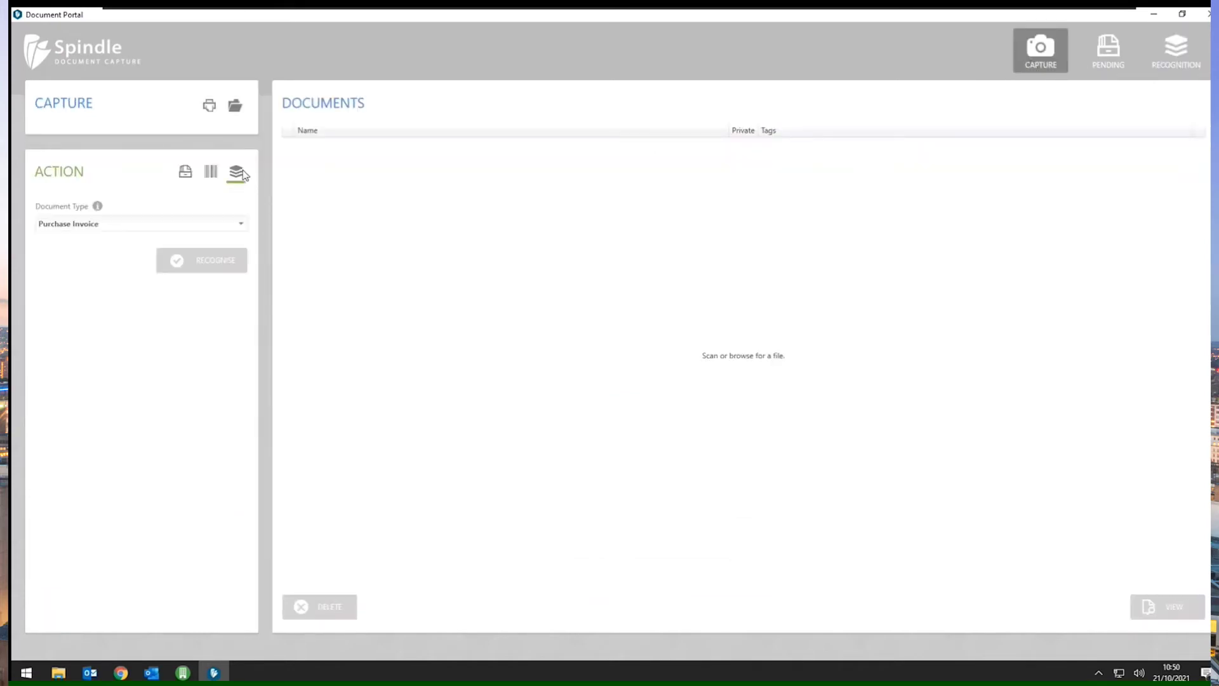
Open the Purchase Invoices folder on the Desktop in File Explorer, positioned over the capture screen
click(57, 671)
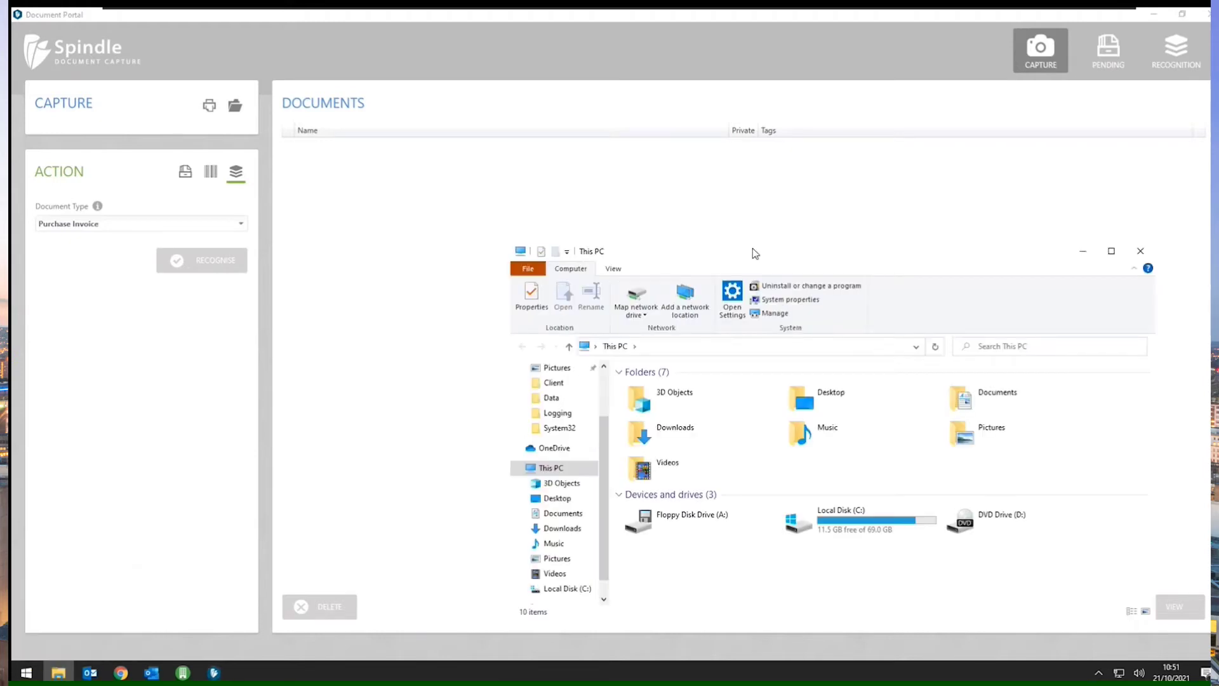
drag(754, 253, 699, 174)
click(510, 420)
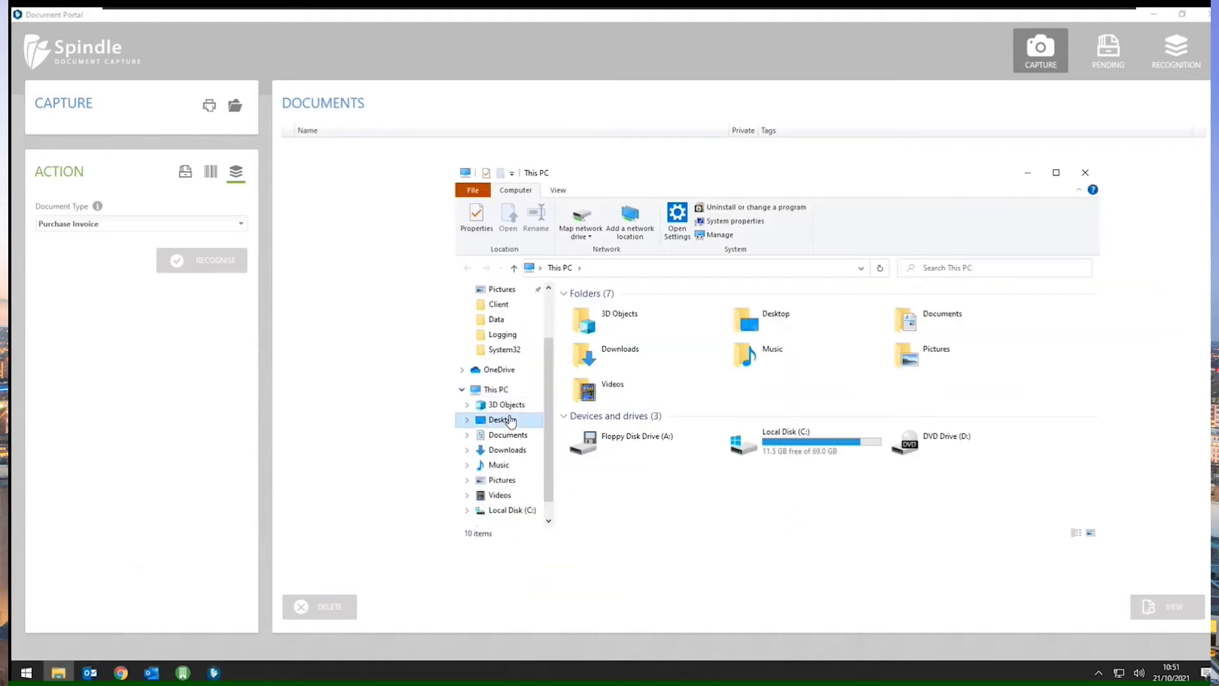
double_click(623, 337)
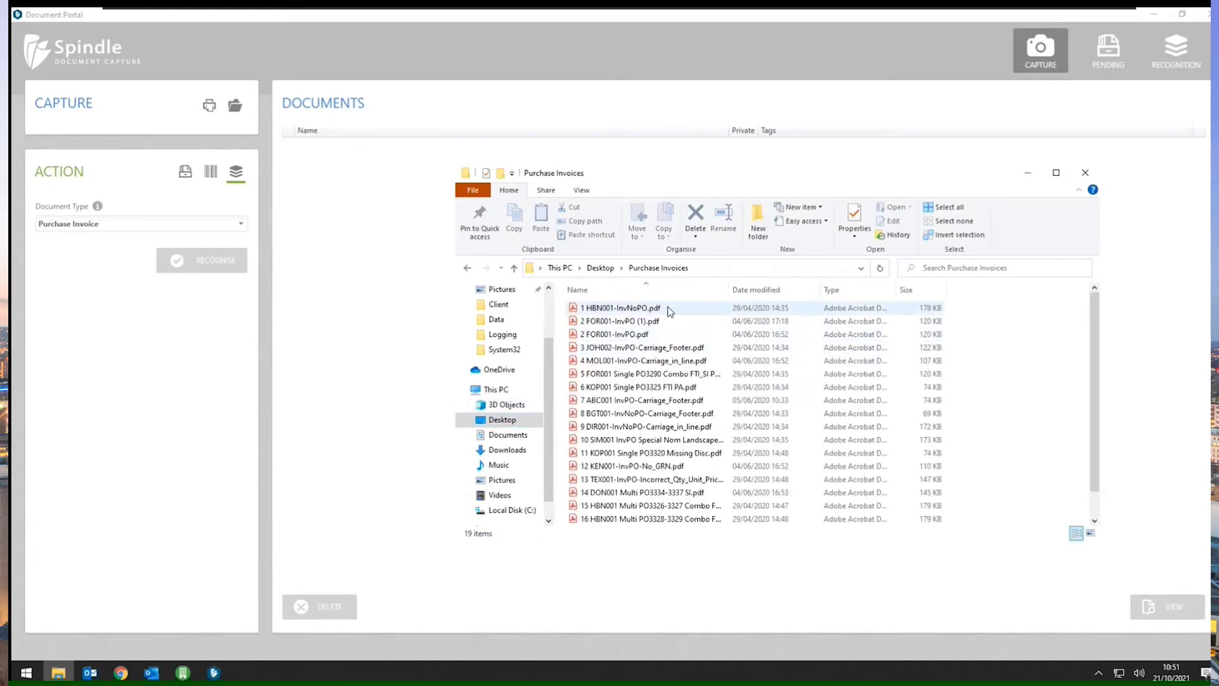
Add 1 HBN001-InvNoPO.pdf and 14 DON001 Multi PO3334-3337 SI.pdf to the capture documents list and minimise the folder window
click(668, 310)
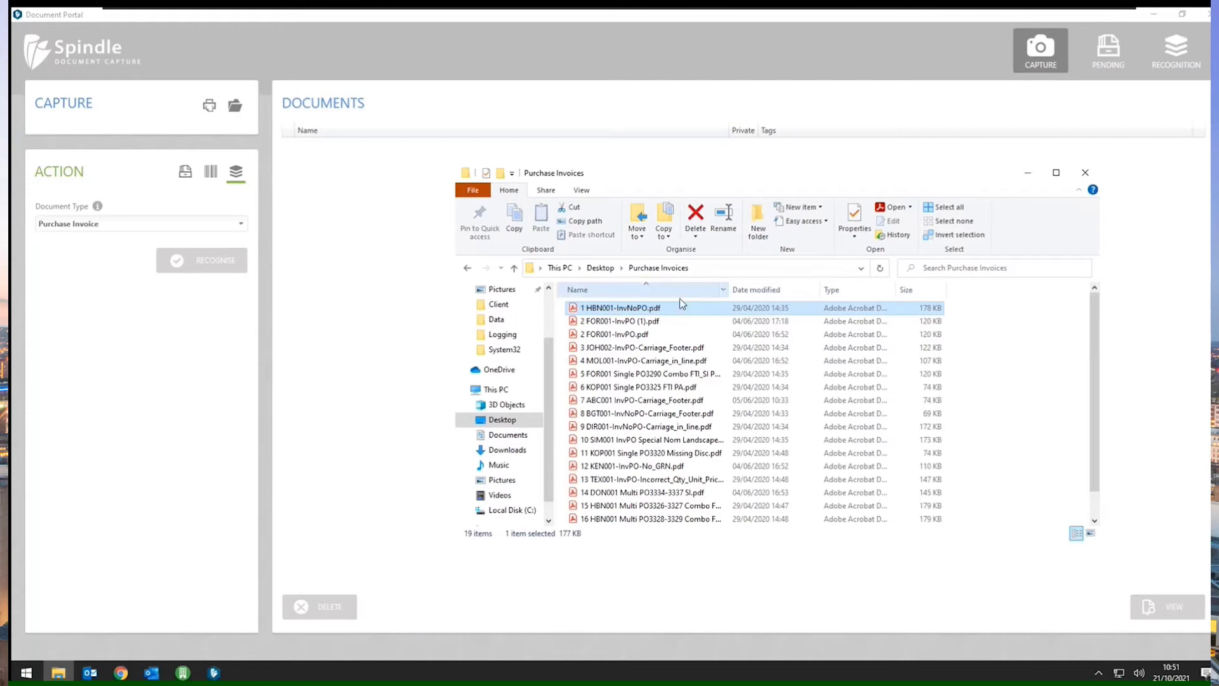
drag(680, 304, 403, 297)
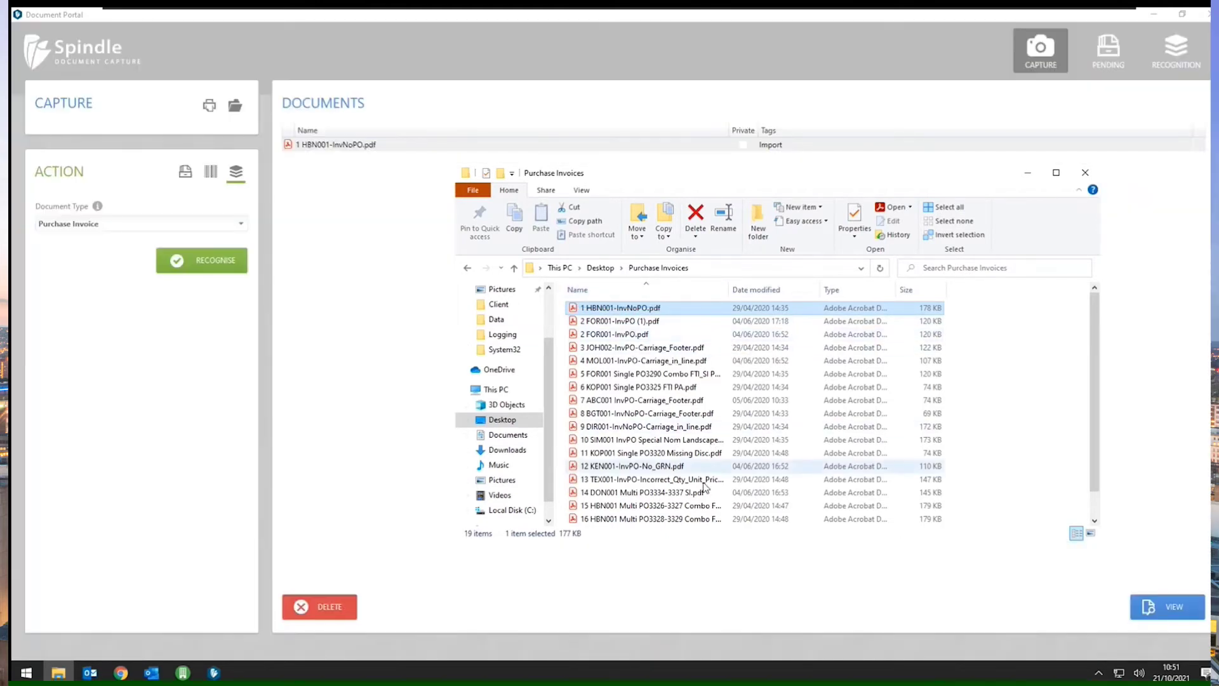
click(702, 492)
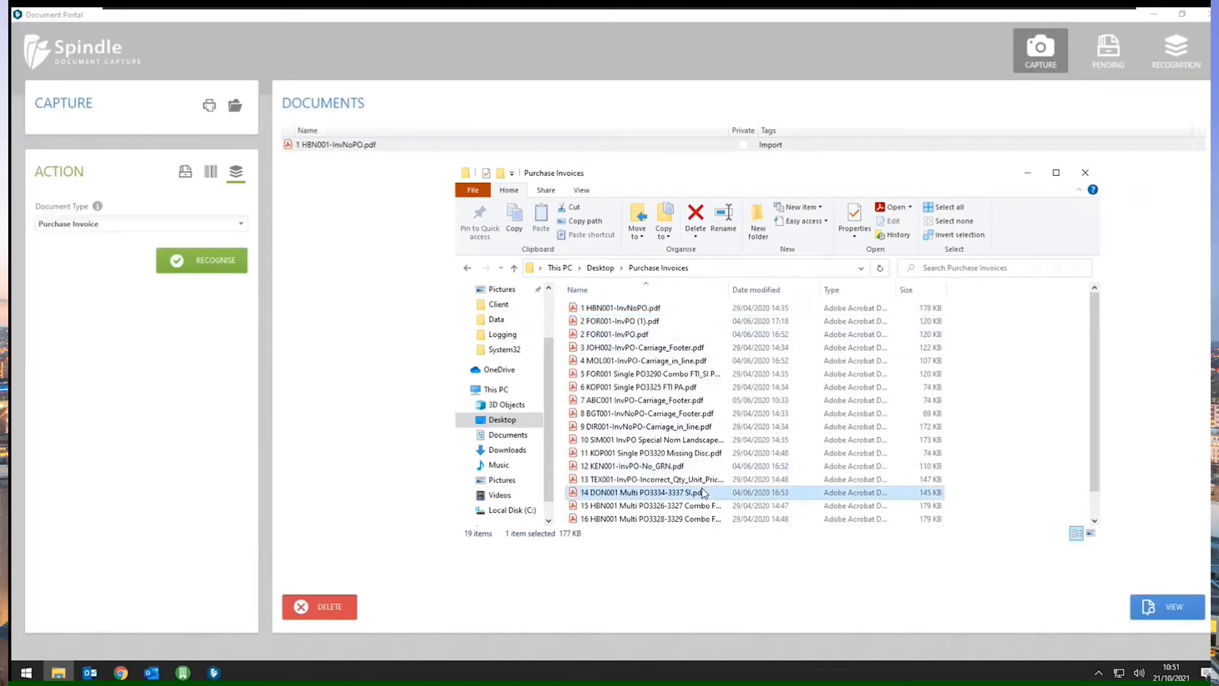
drag(703, 493, 361, 354)
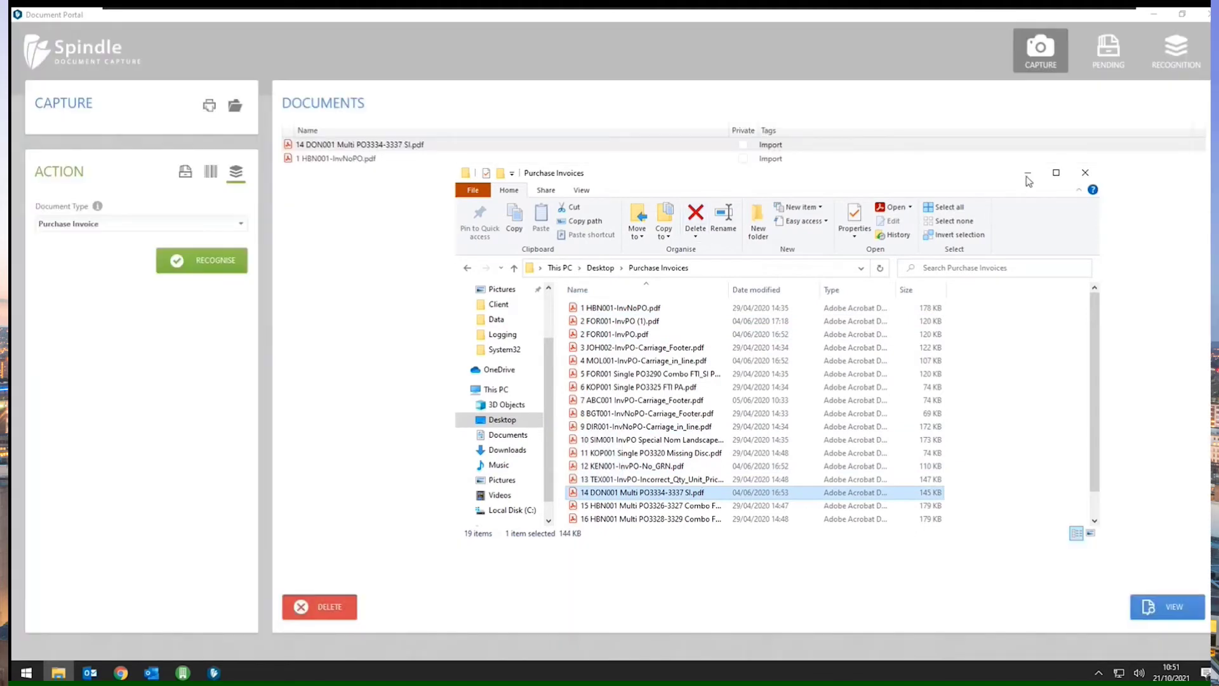
click(1028, 172)
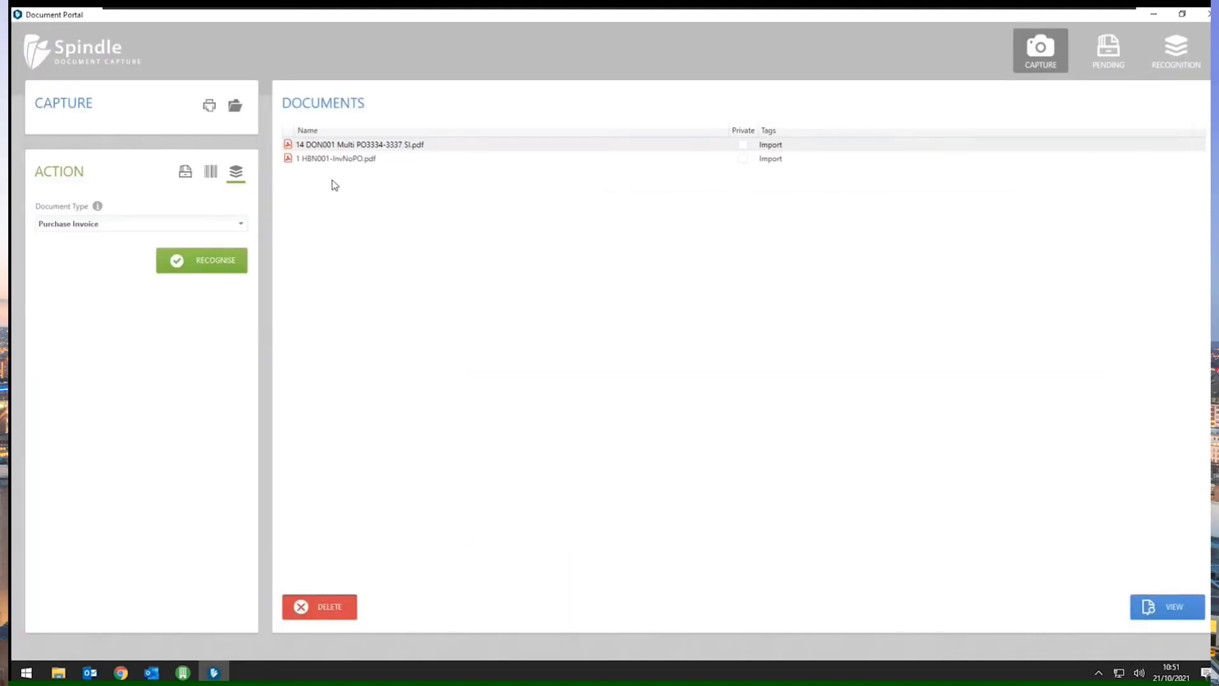
Submit both captured purchase invoices for recognition
click(335, 159)
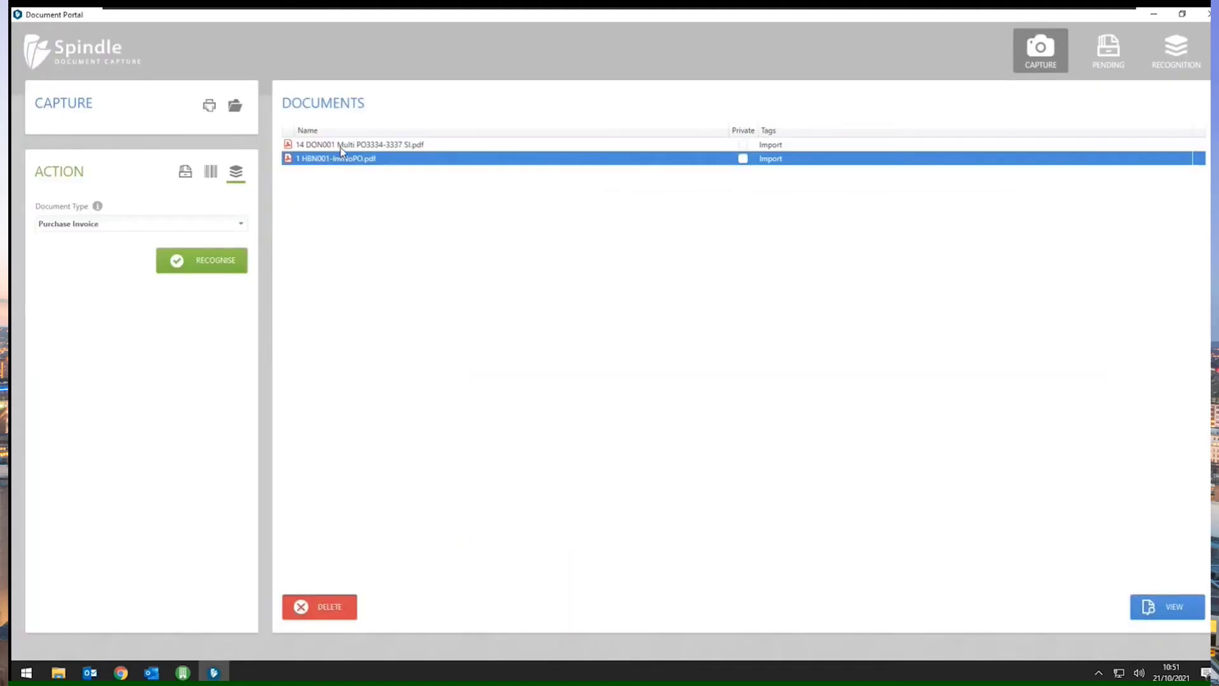
click(340, 148)
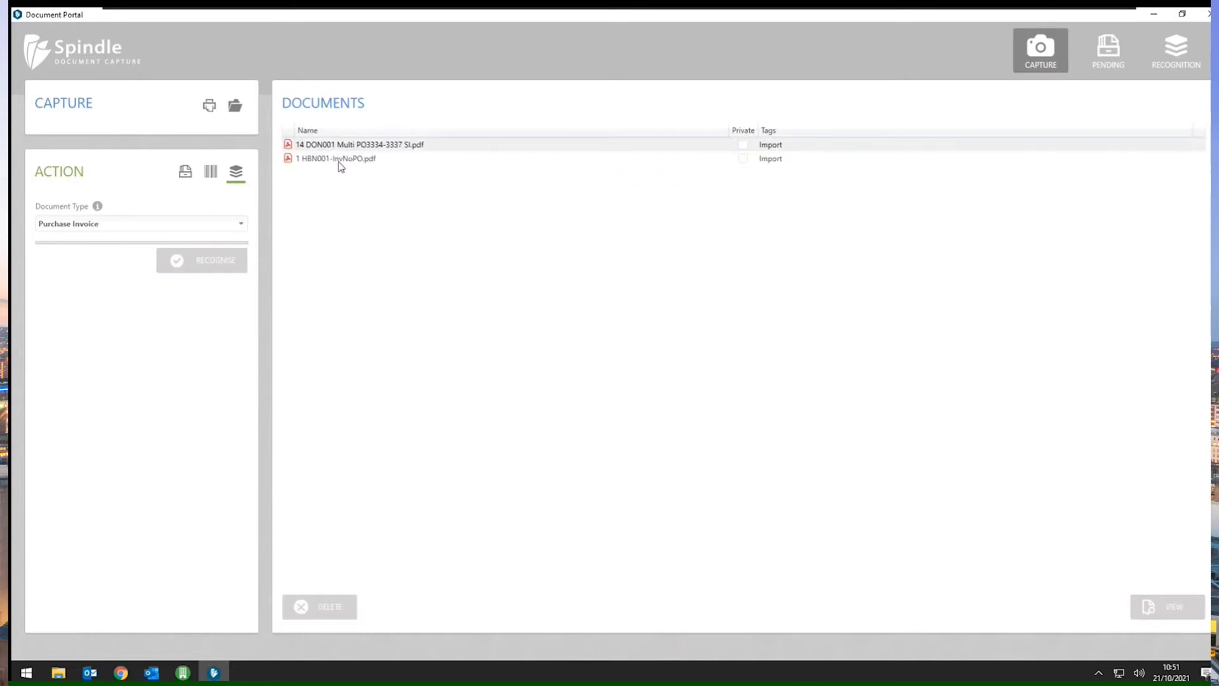
click(216, 266)
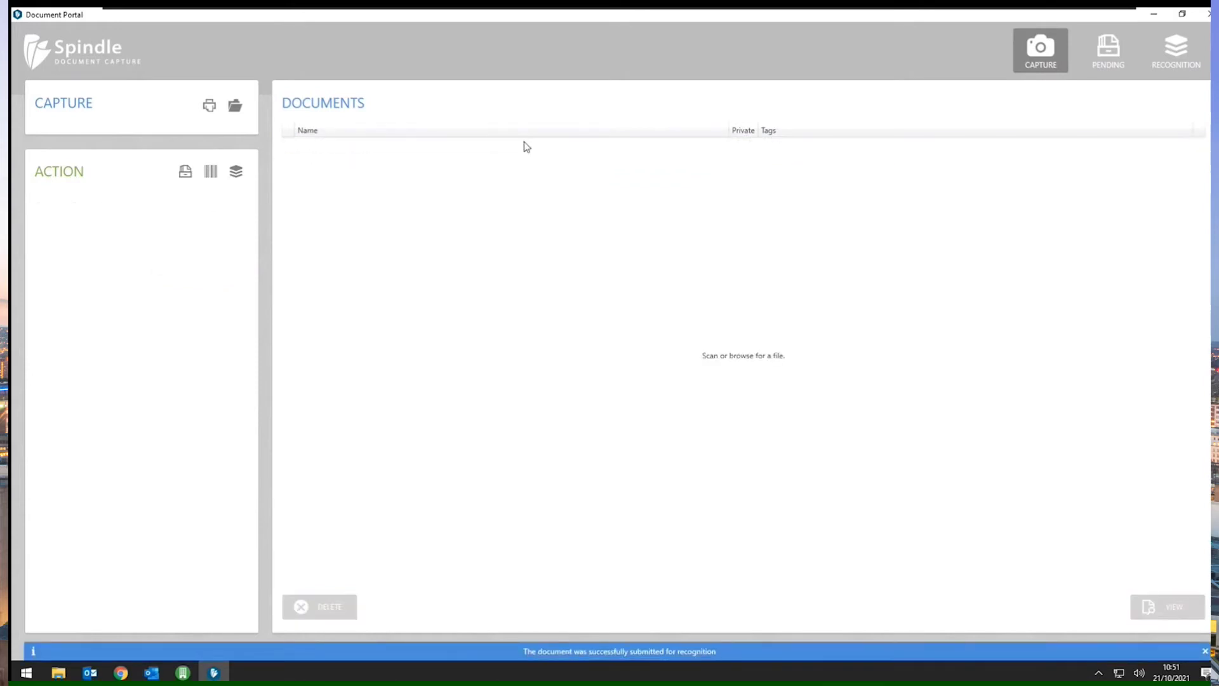
Check the submitted invoices in the recognition list and open 1 HBN001-InvNoPO.pdf for verification
click(1173, 58)
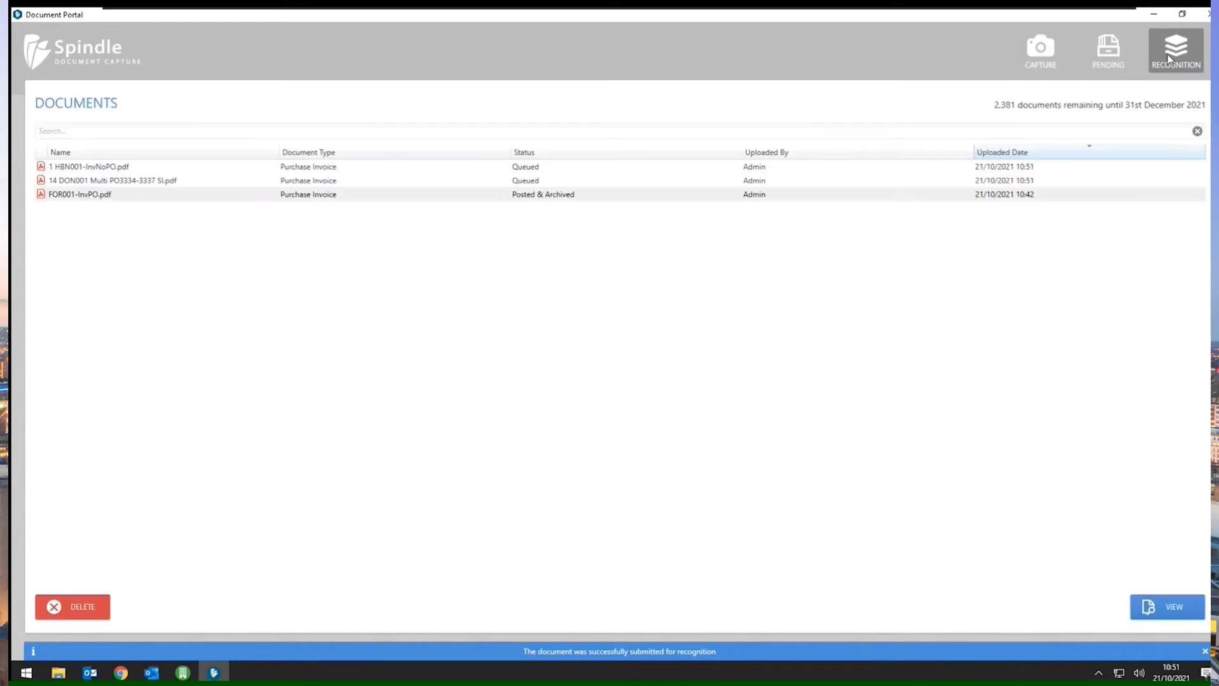
click(375, 180)
click(383, 181)
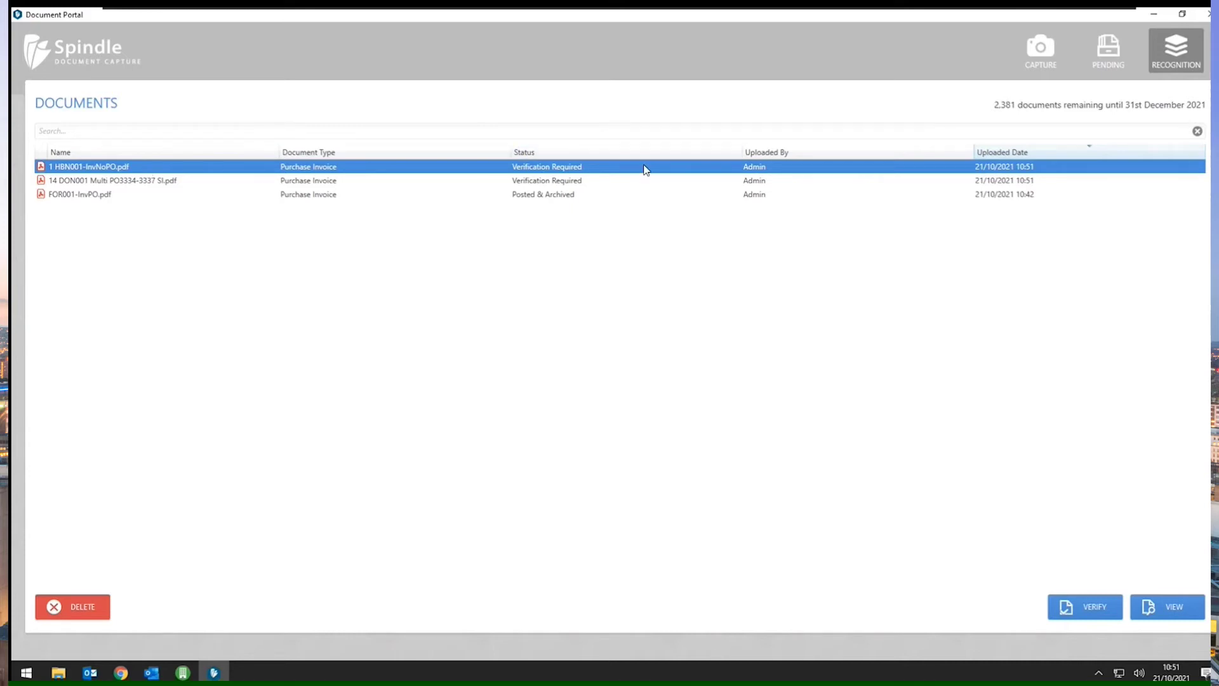
click(1056, 611)
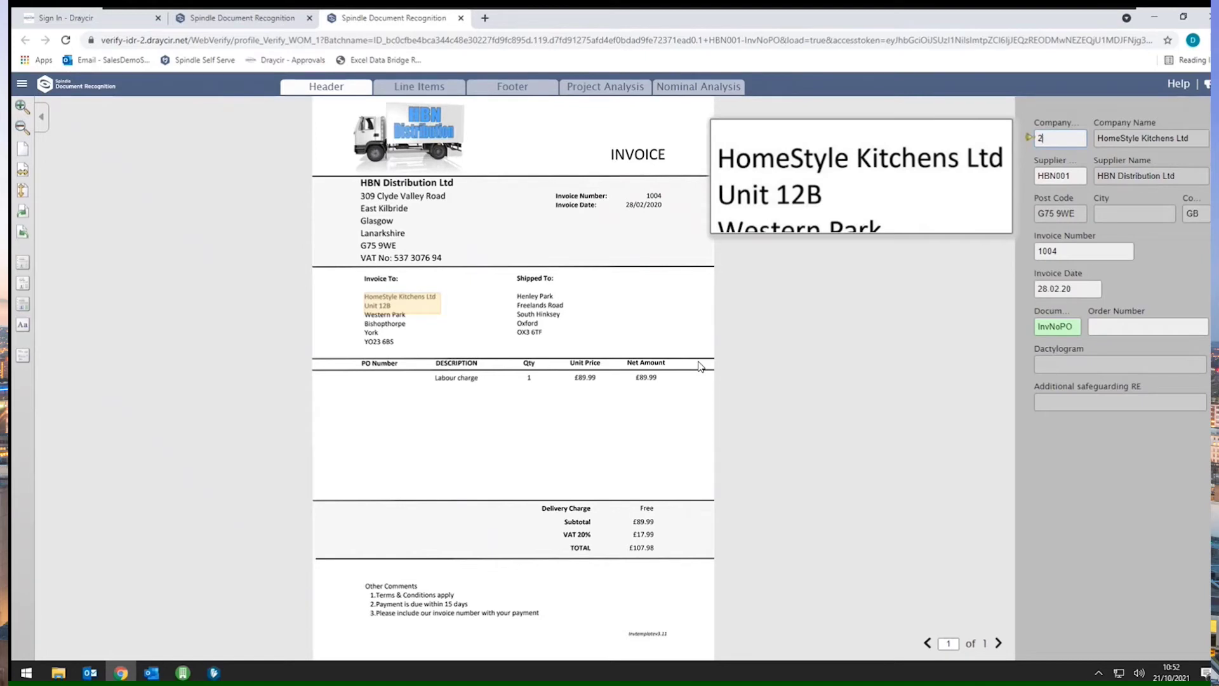
Confirm the HBN Distribution Ltd invoice's InvNoPO document type, header, line items, footer and nominal code 44100, and complete the invoice
key(Return)
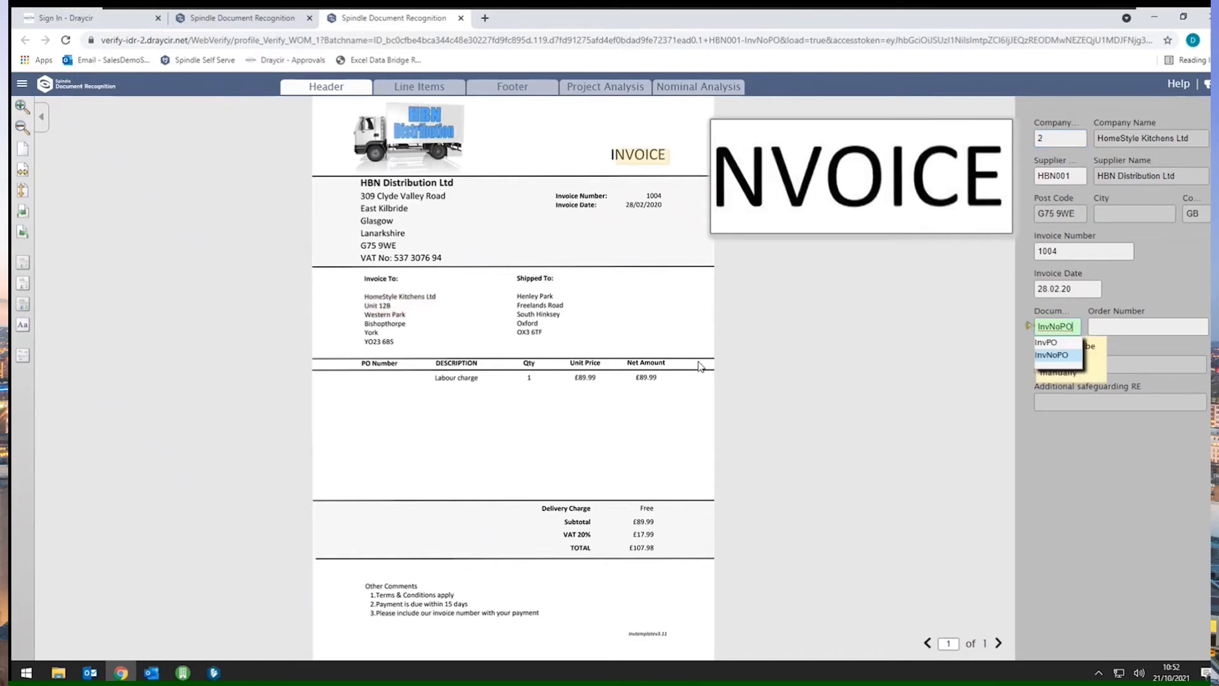
key(Return)
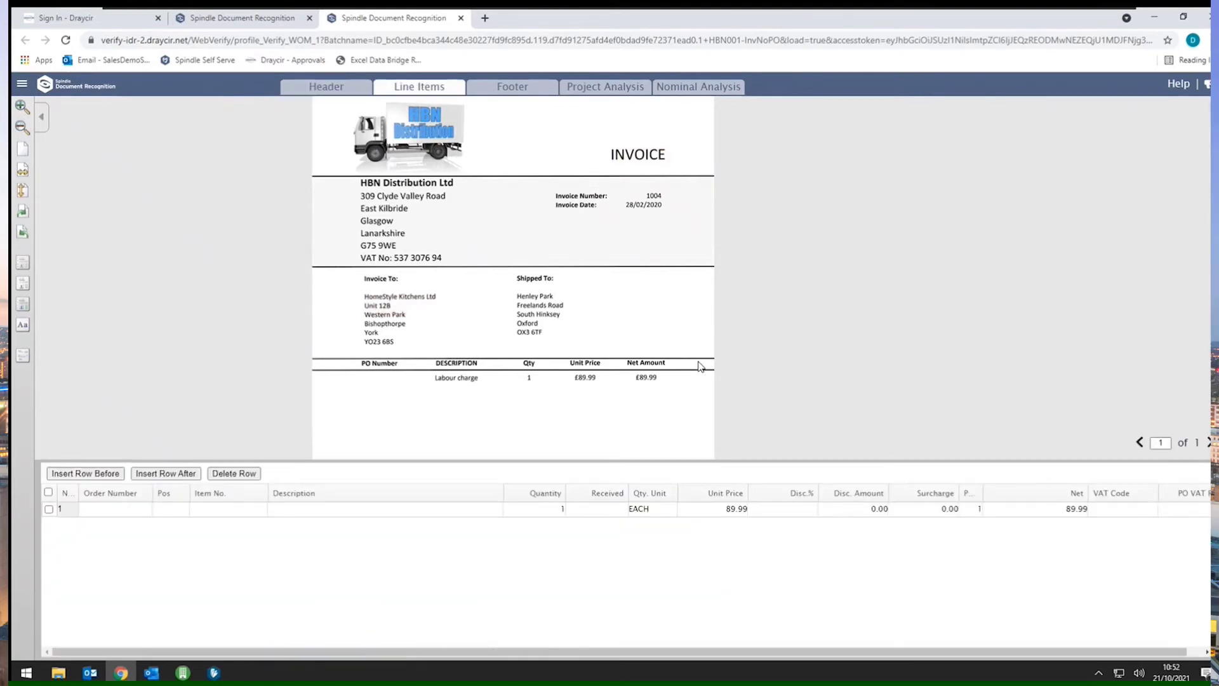
key(Return)
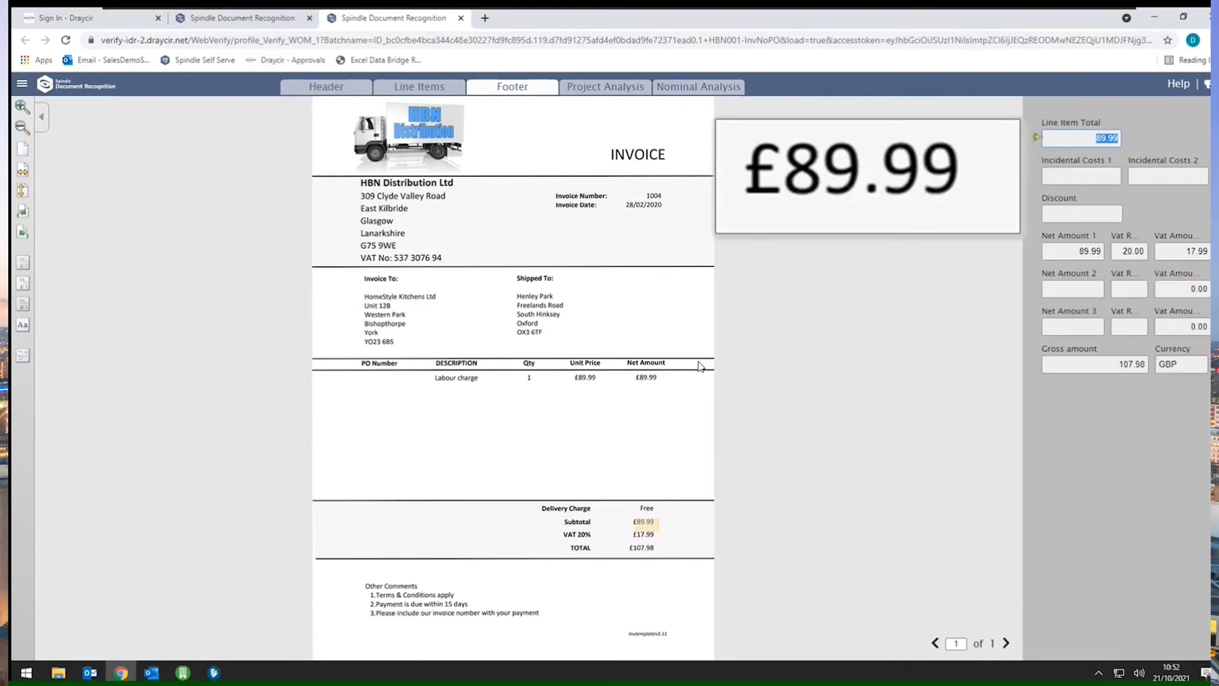
key(Return)
key(Return)
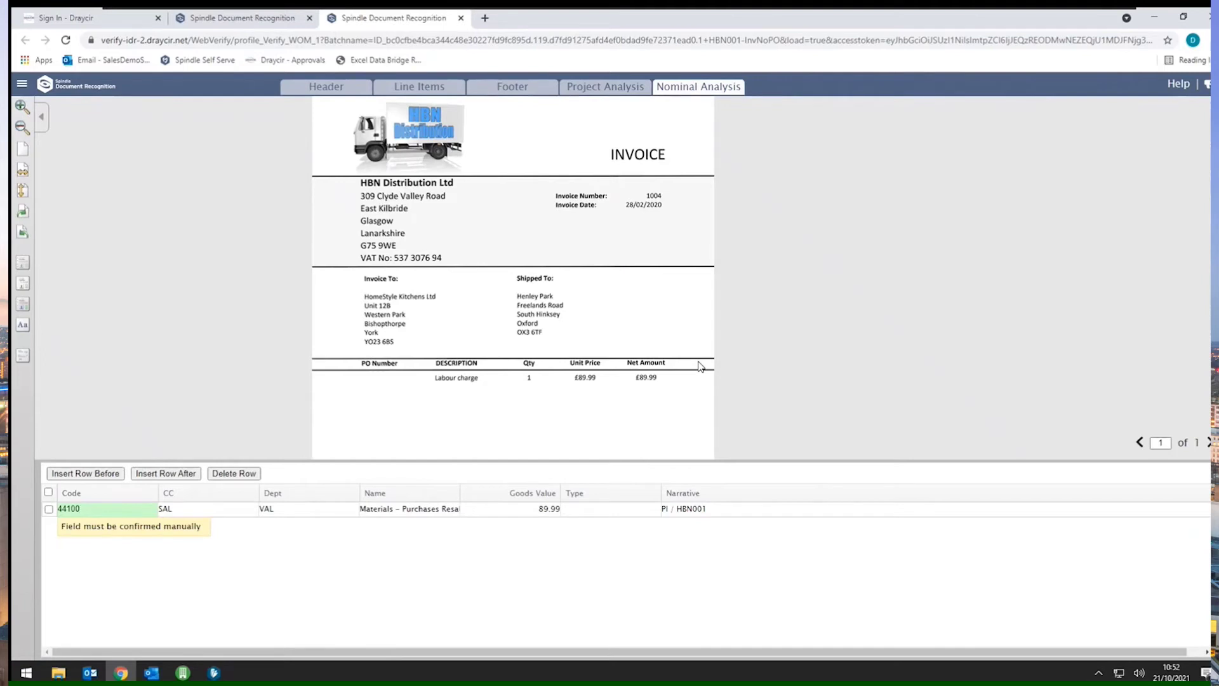
key(Return)
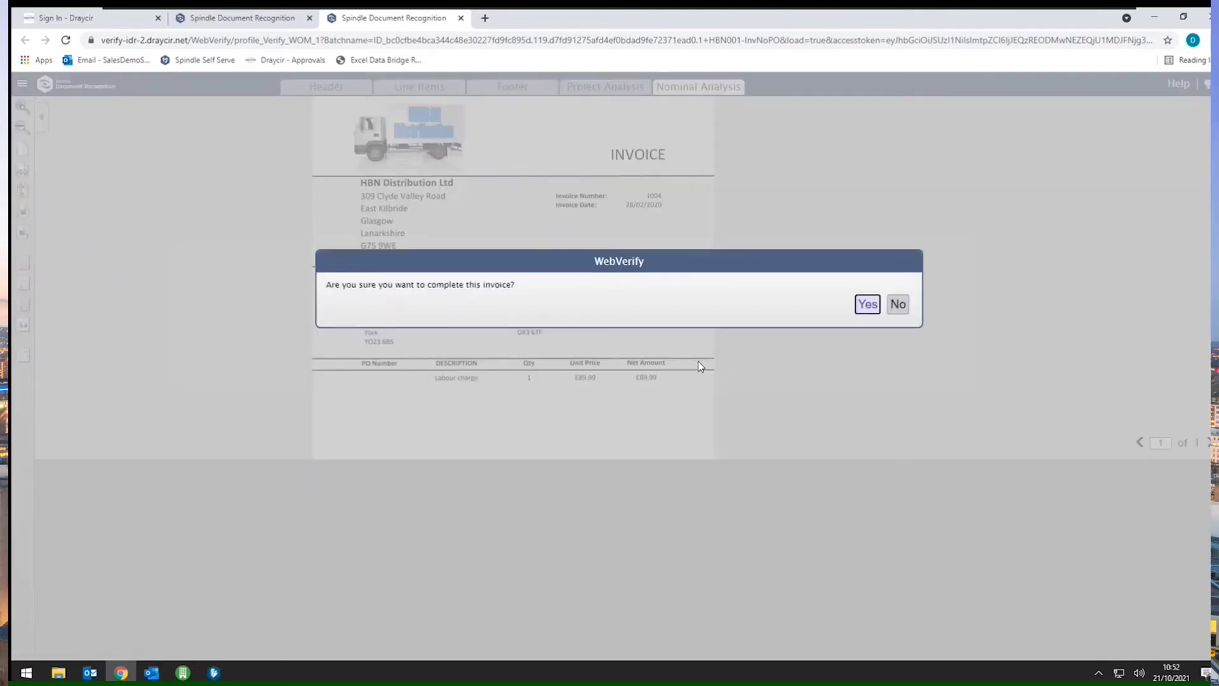
key(Return)
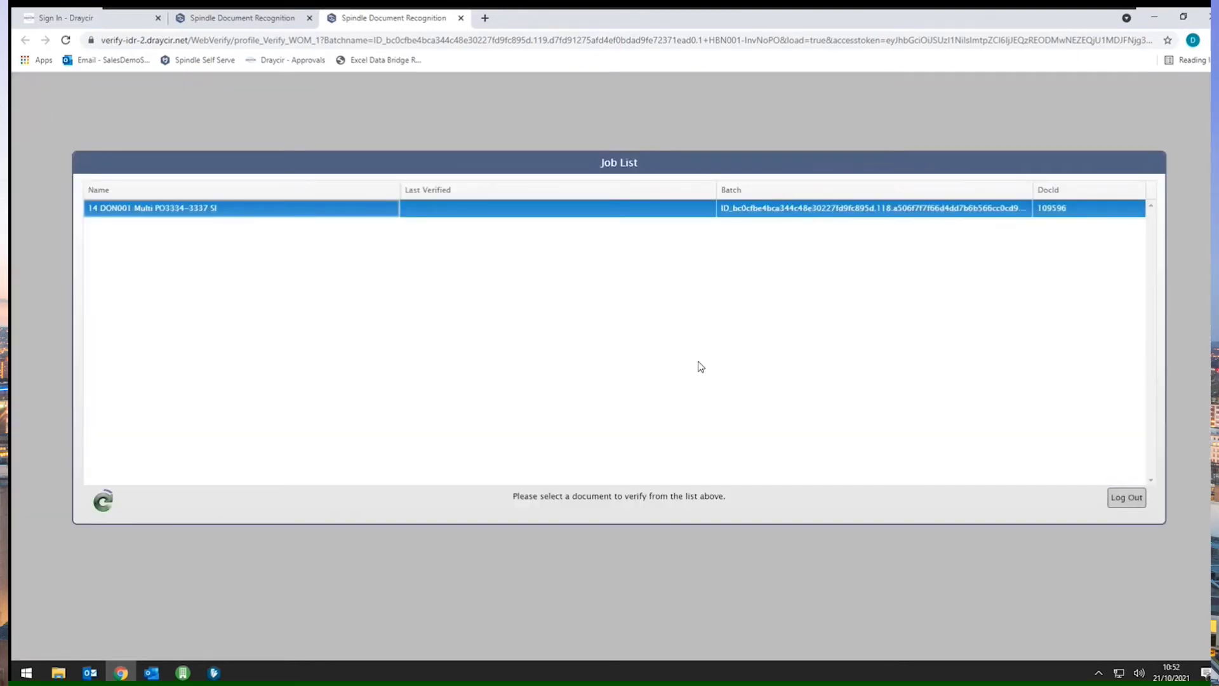
Return to the Document Portal, check the HBN001 invoice's posting status, and select 14 DON001 Multi PO3334-3337 SI.pdf
click(214, 673)
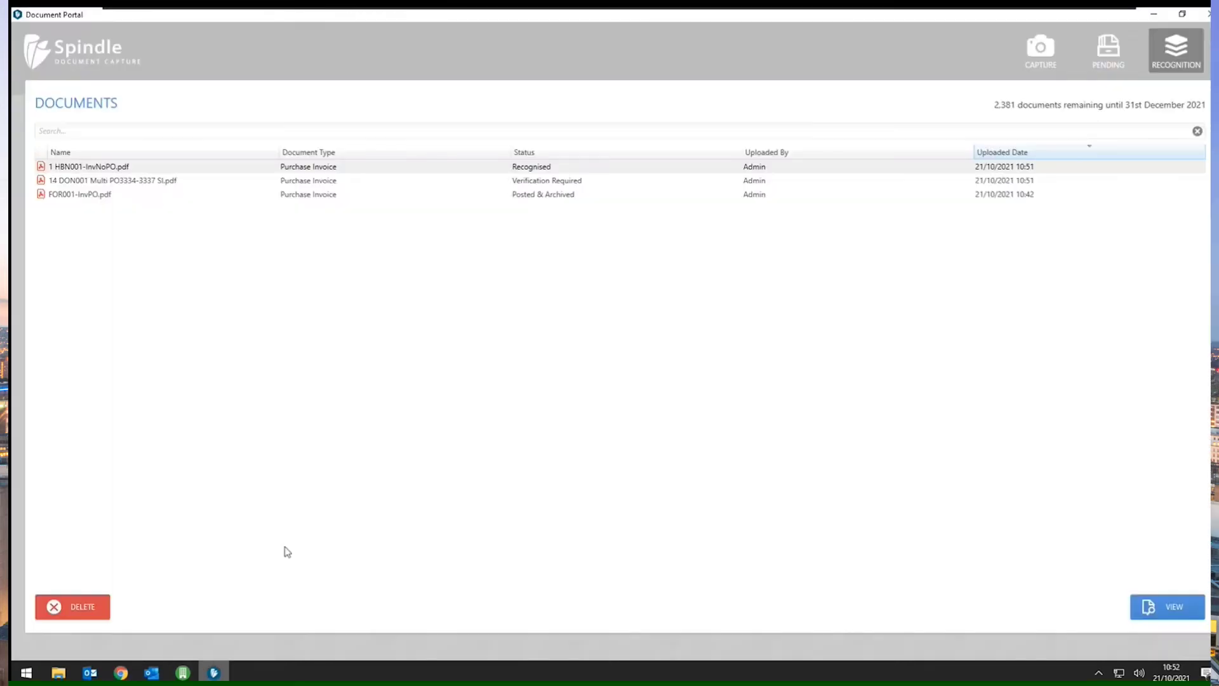
click(531, 170)
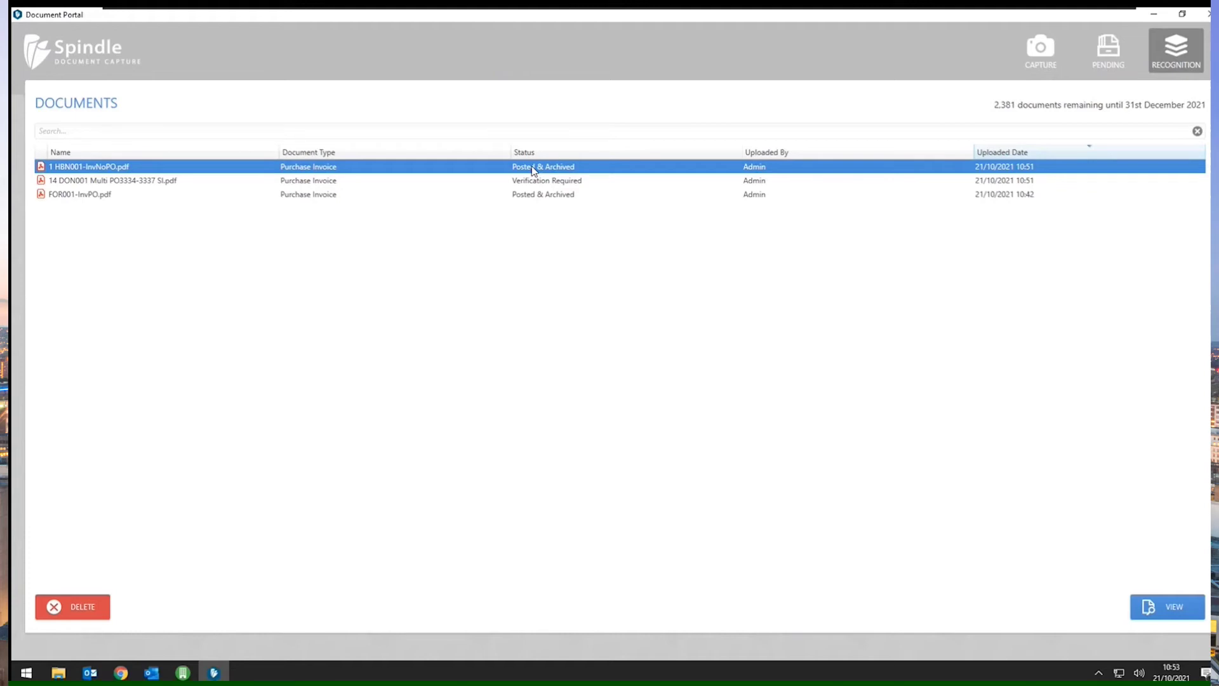
click(541, 183)
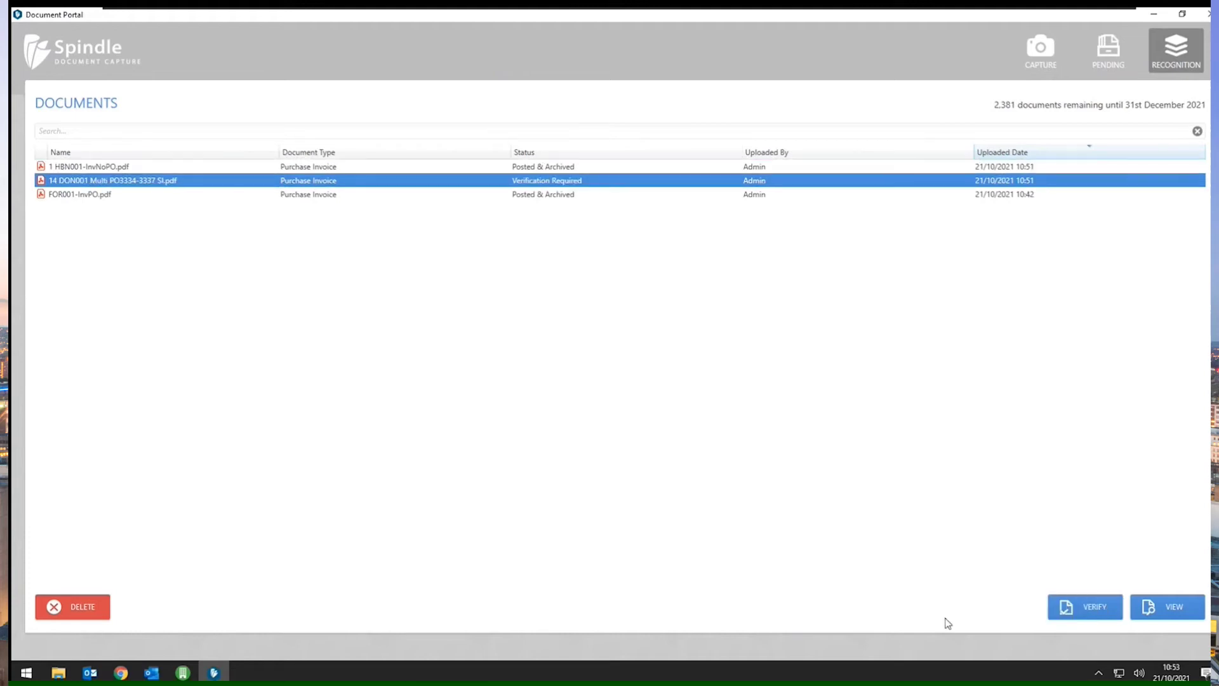
Open the selected Donaldsons Extrusions invoice for verification, and locate its two purchase orders in Sage 200's Purchase Orders List
click(1081, 605)
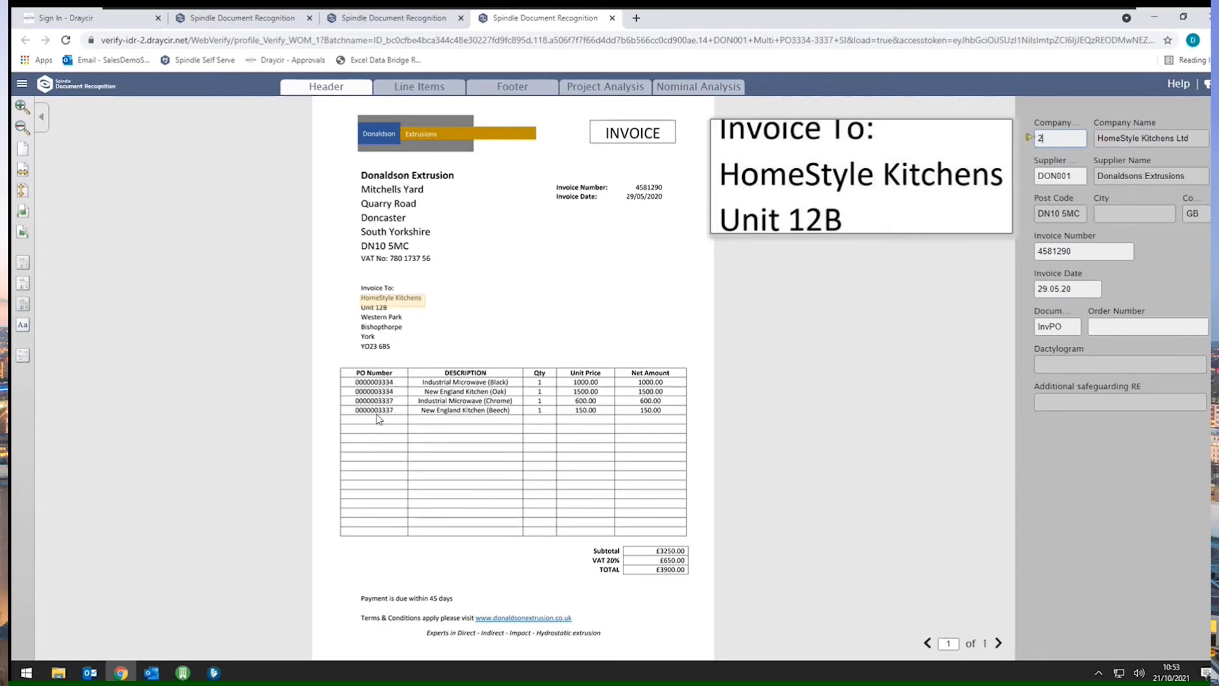
click(183, 672)
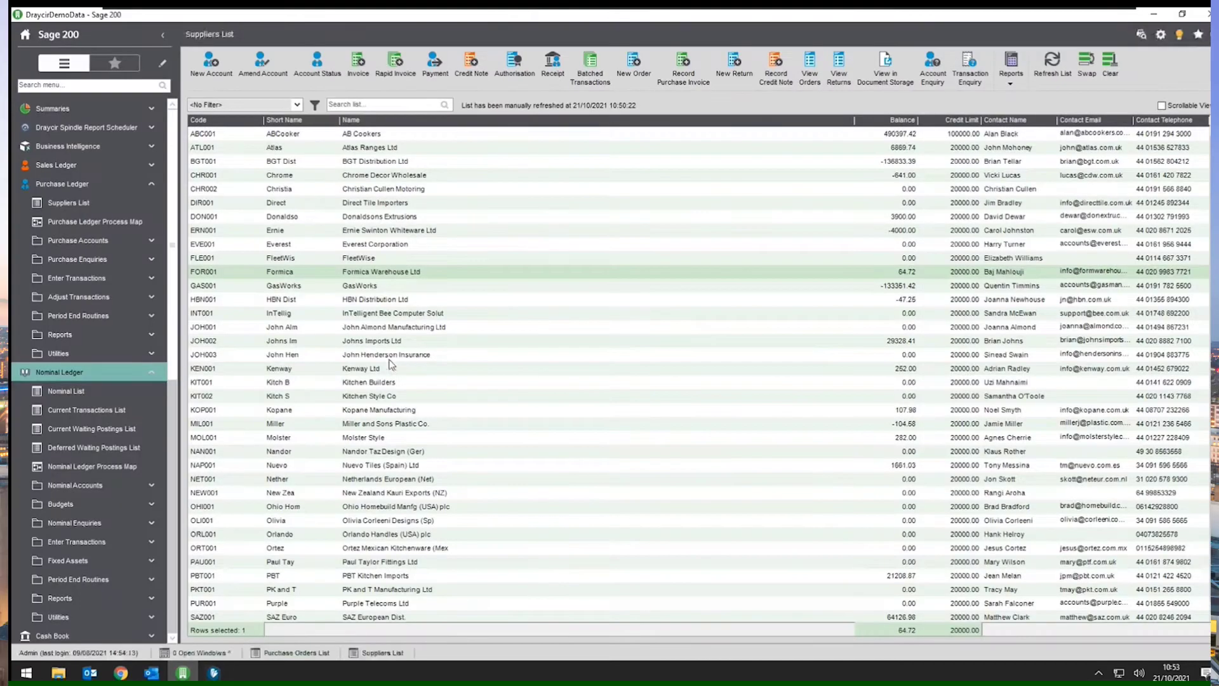
click(116, 184)
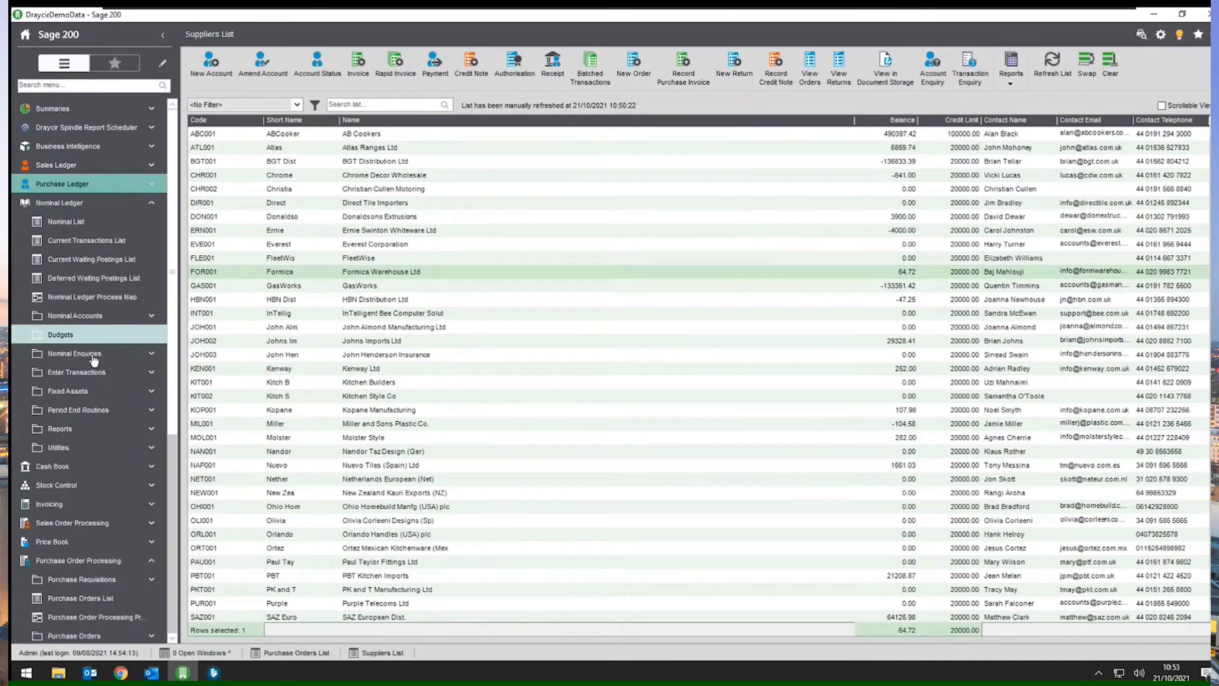
click(121, 202)
click(120, 348)
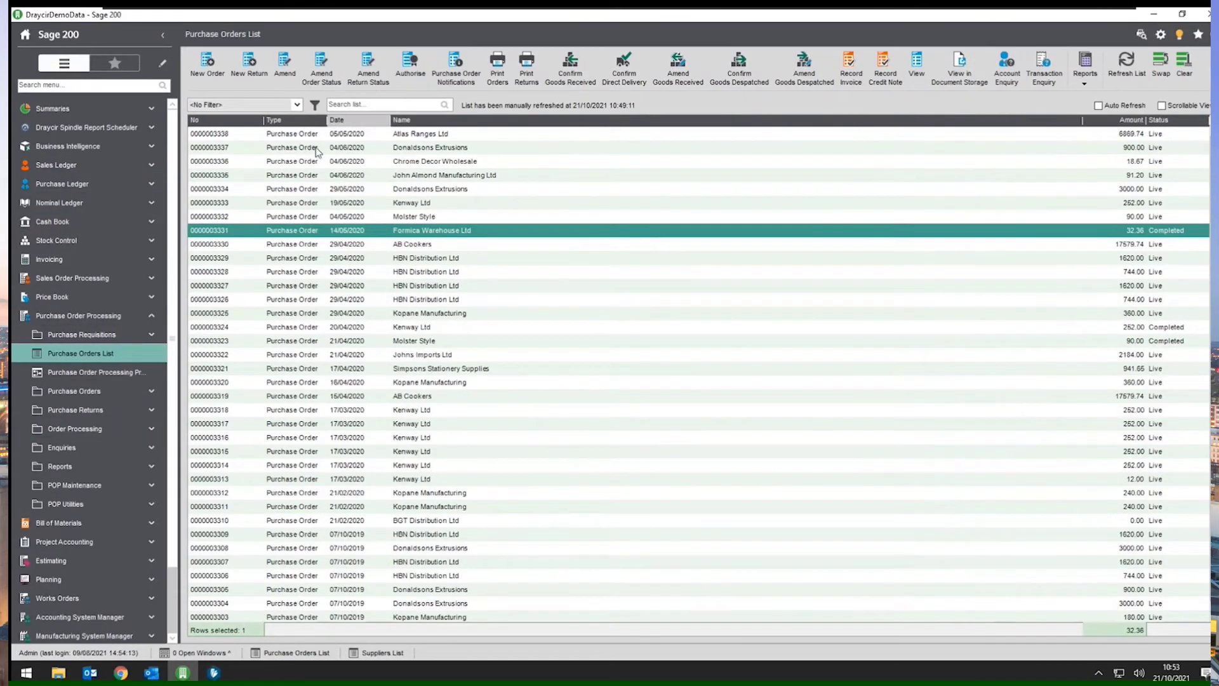
click(302, 189)
ctrl+click(290, 149)
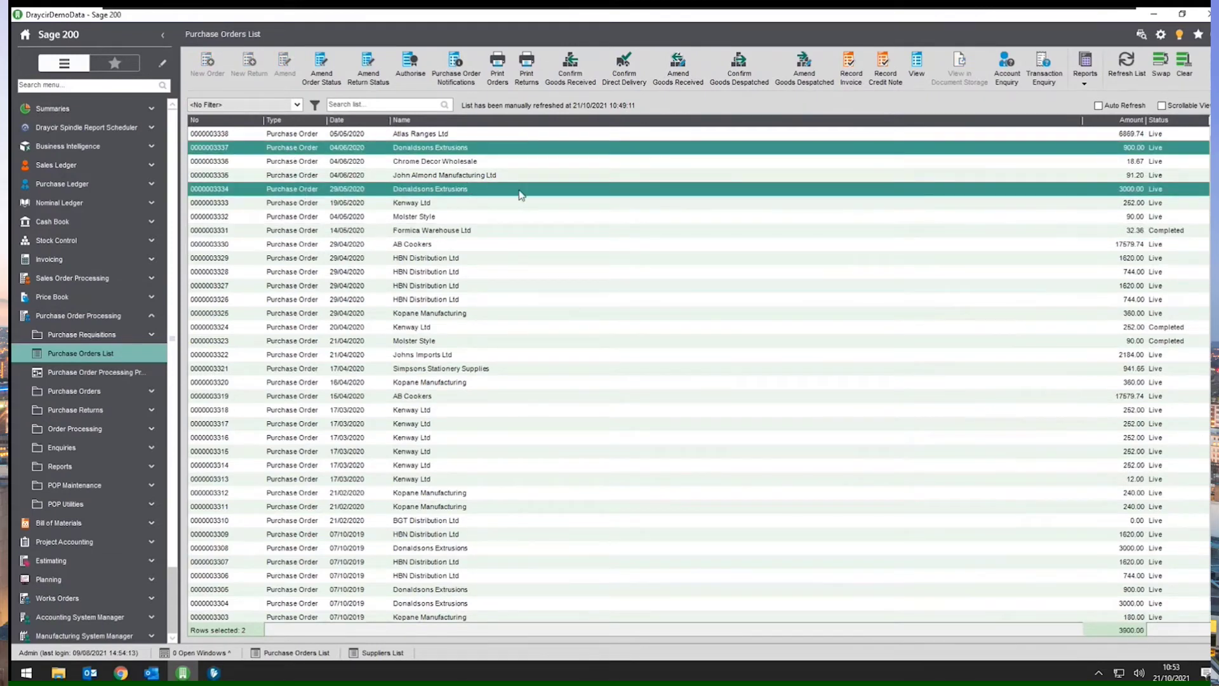
click(1154, 14)
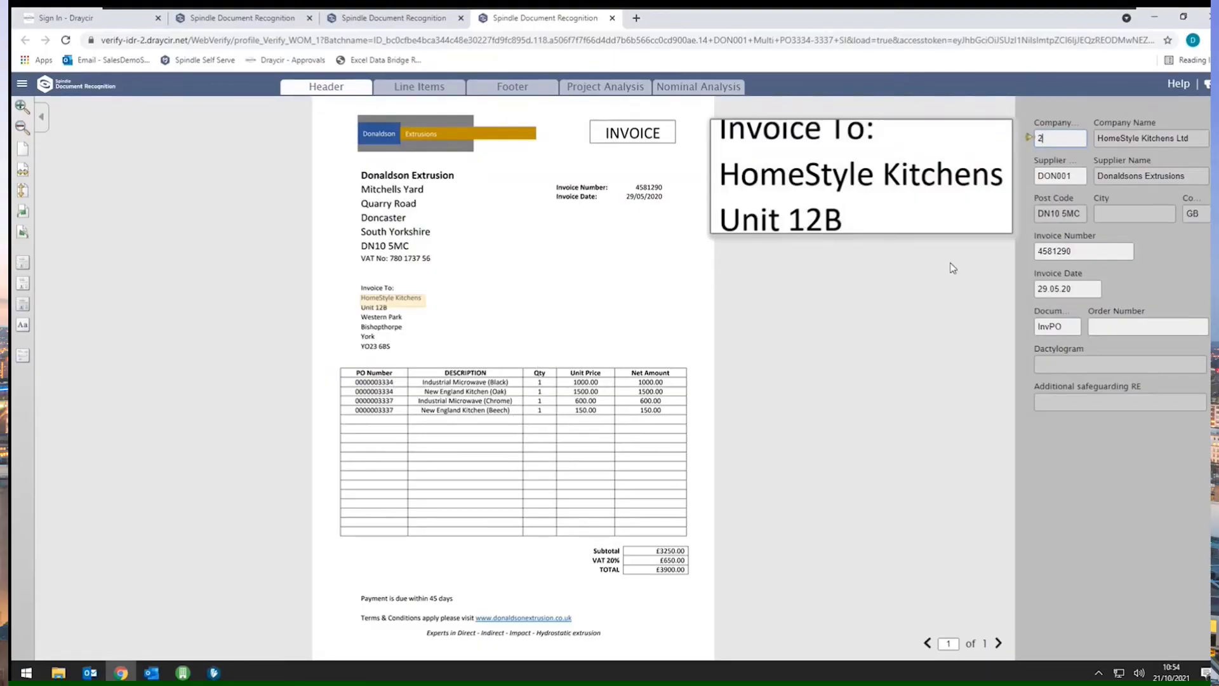
Check the invoice header's supplier code, invoice number, document type and order number fields against the scanned document
click(1078, 175)
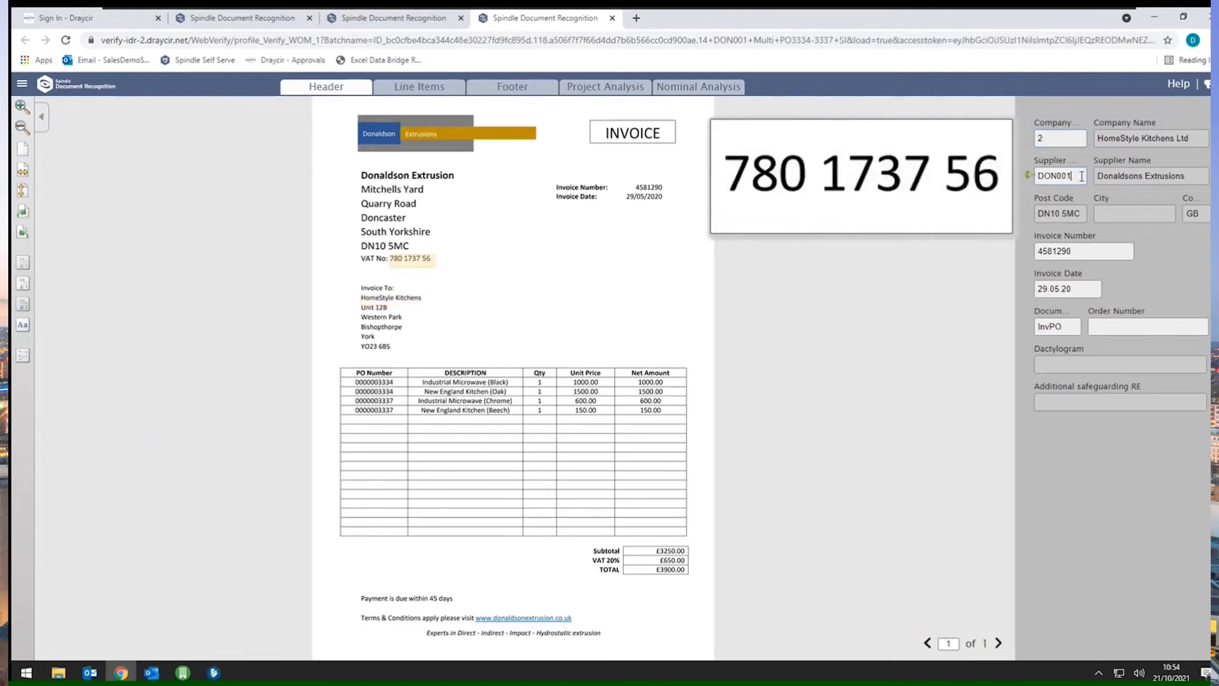
click(1072, 251)
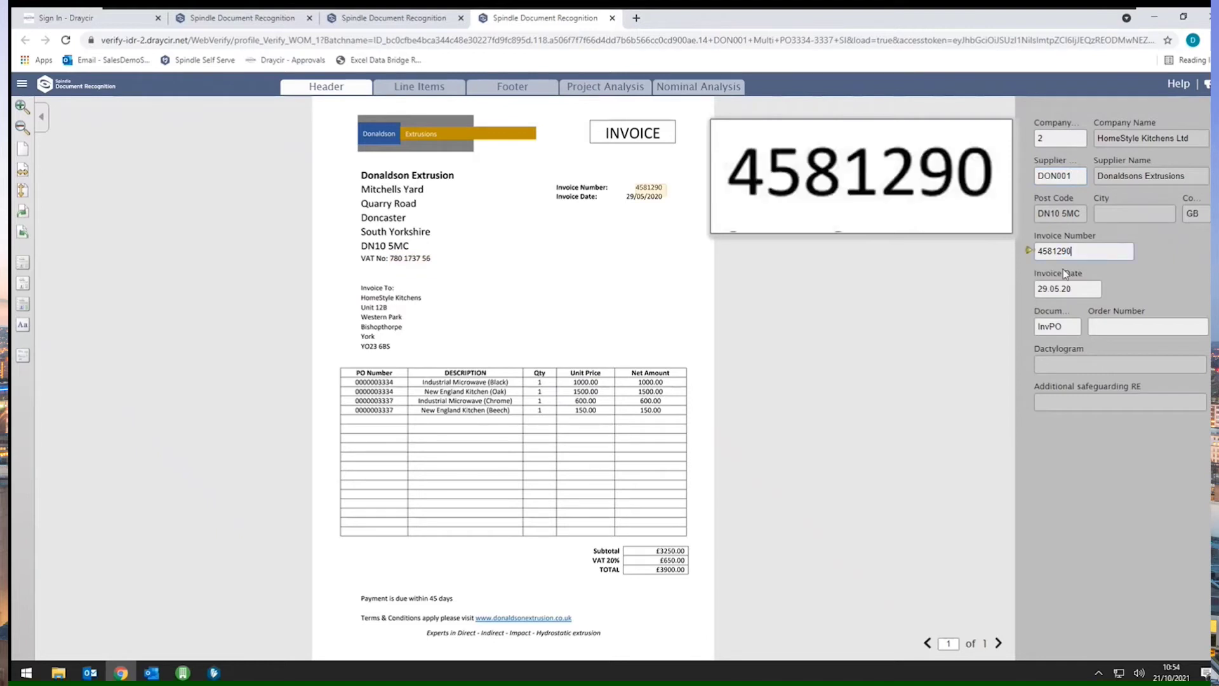
click(1072, 326)
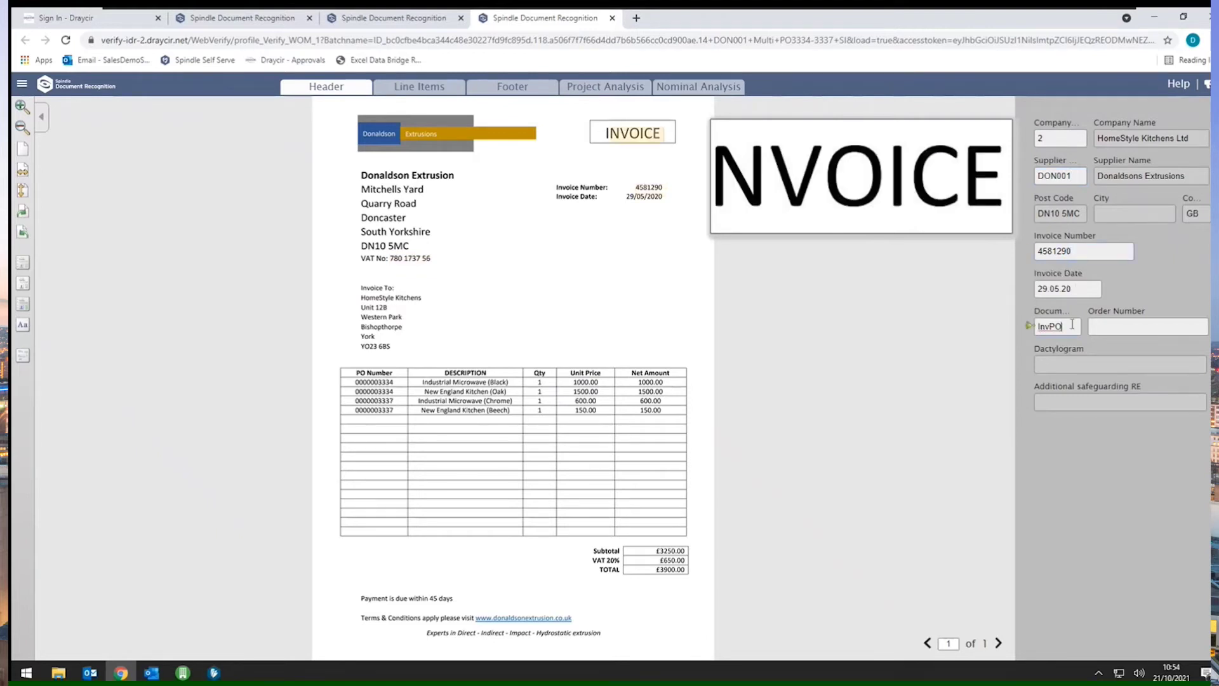
click(1119, 323)
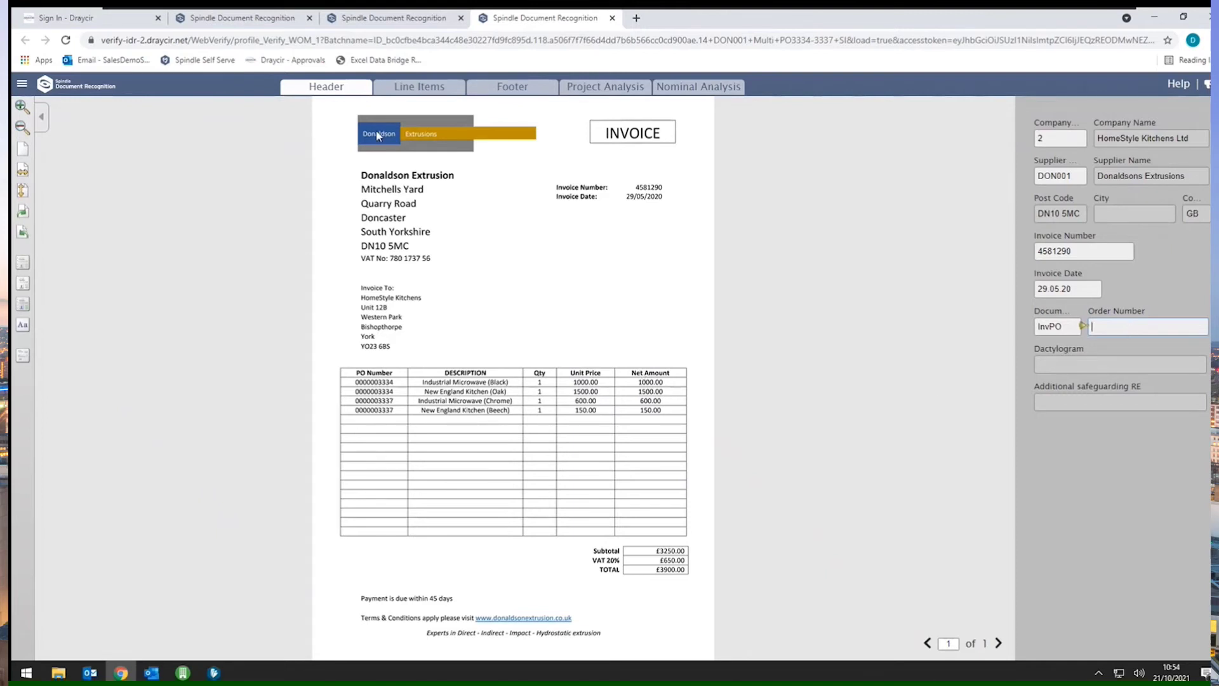
Look up the order lines of both purchase orders on the invoice using the Line Items Search, and close the search
click(392, 94)
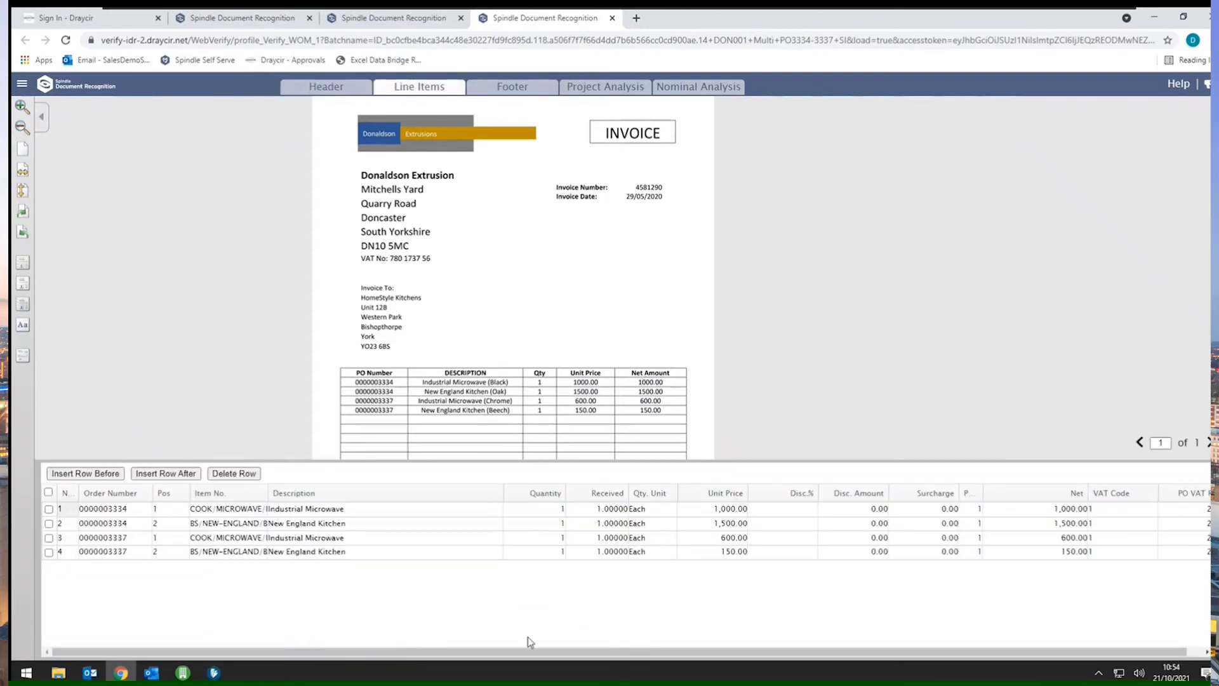
click(134, 516)
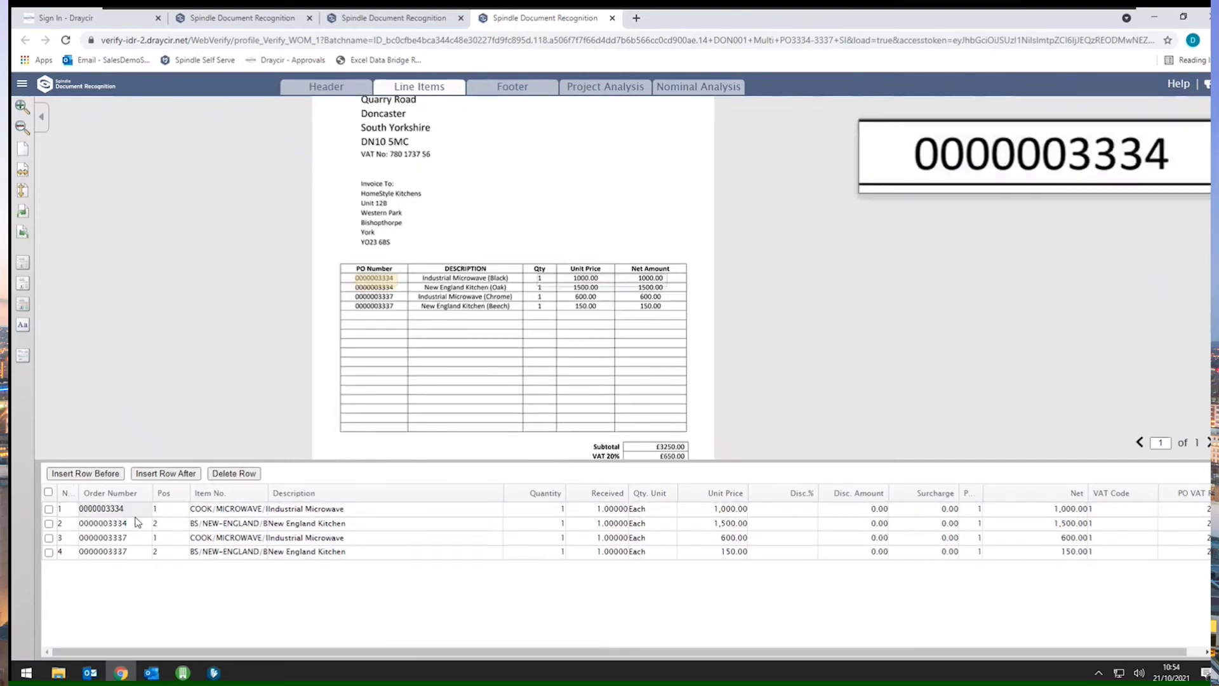
click(508, 299)
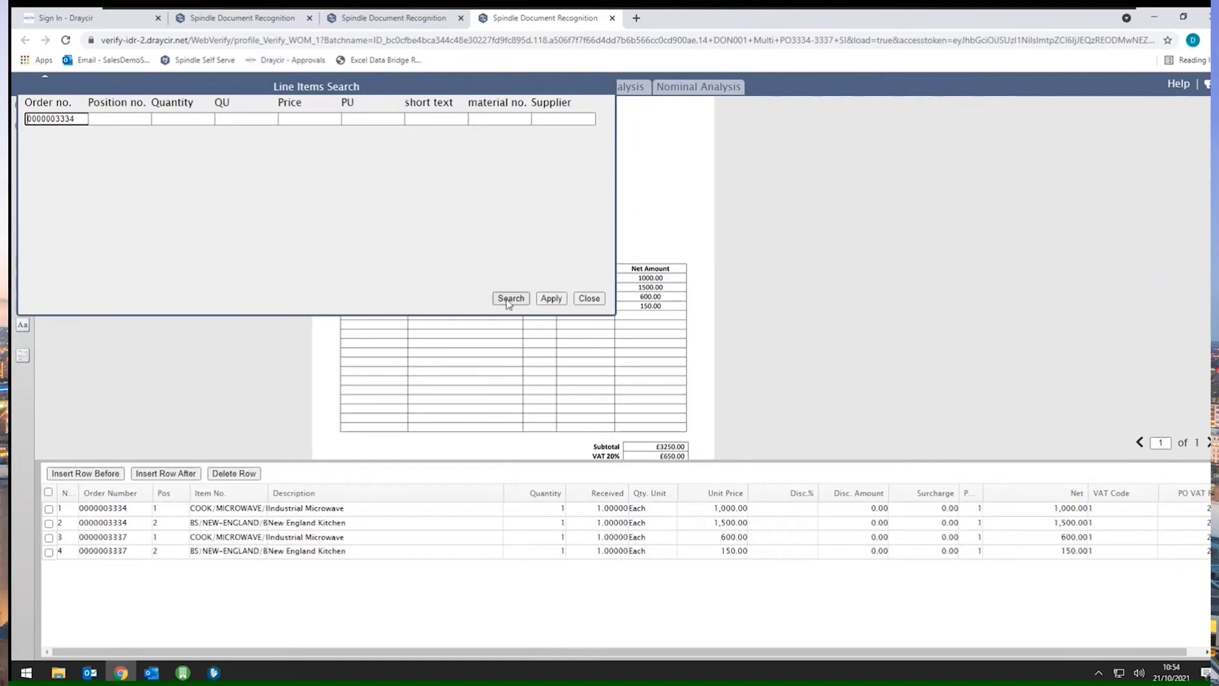
click(82, 120)
key(BackSpace)
text(7)
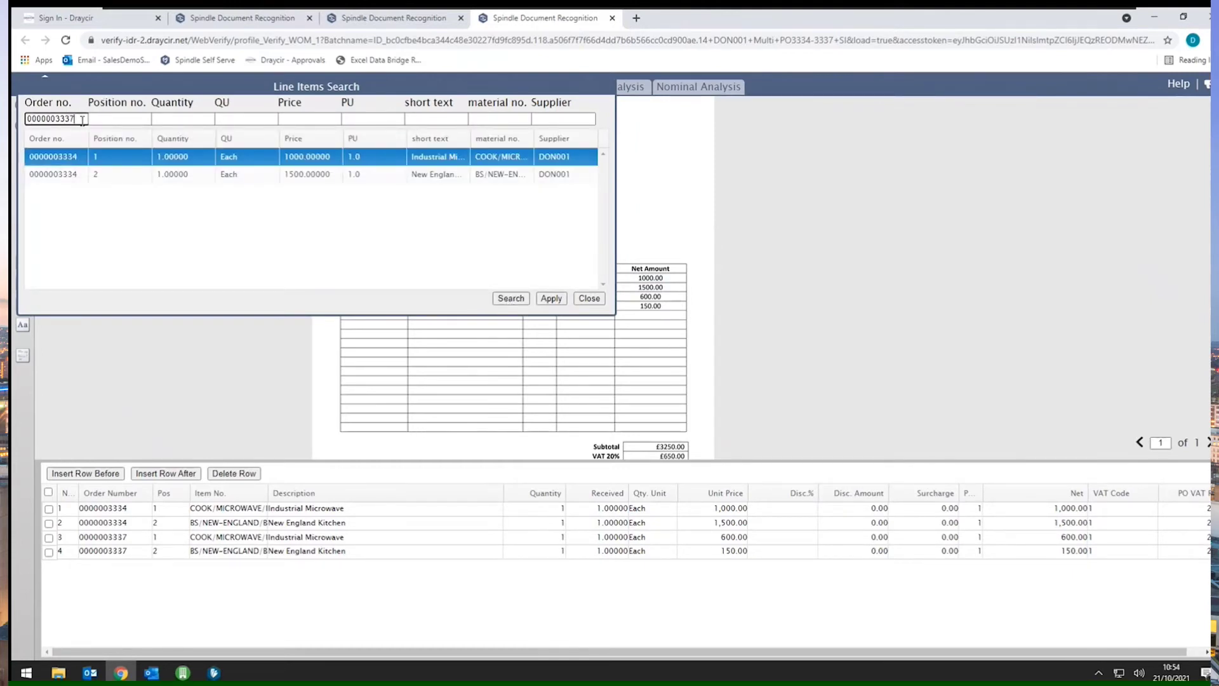
key(Return)
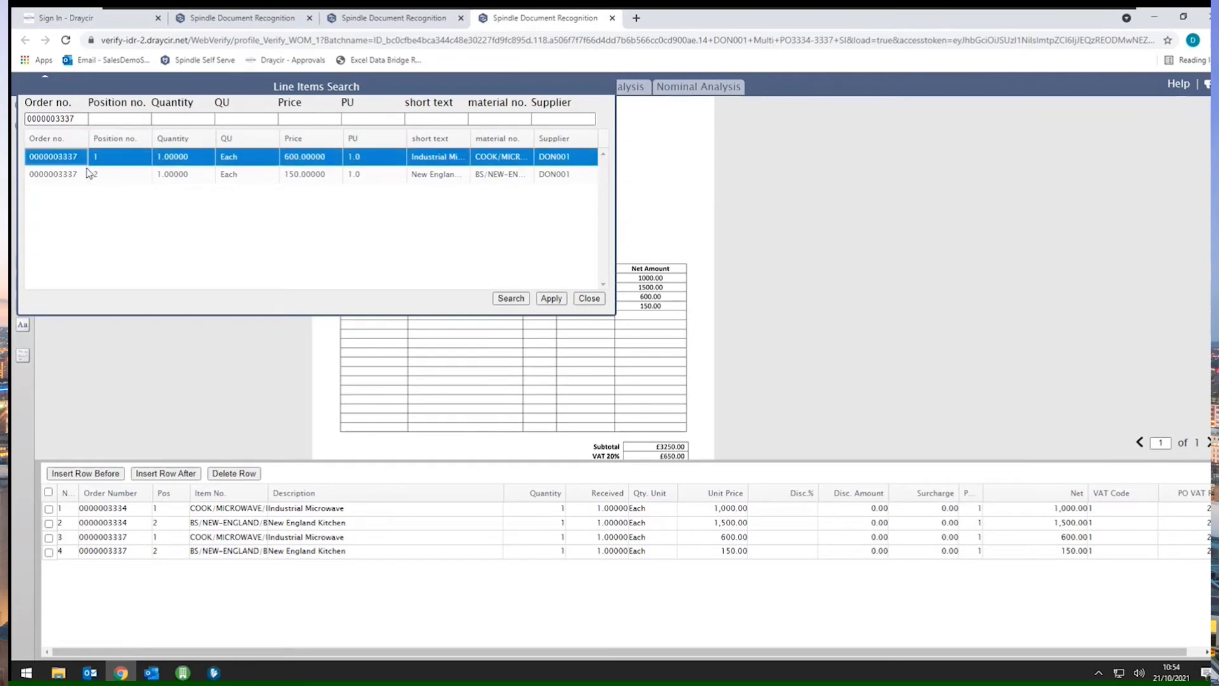
click(589, 298)
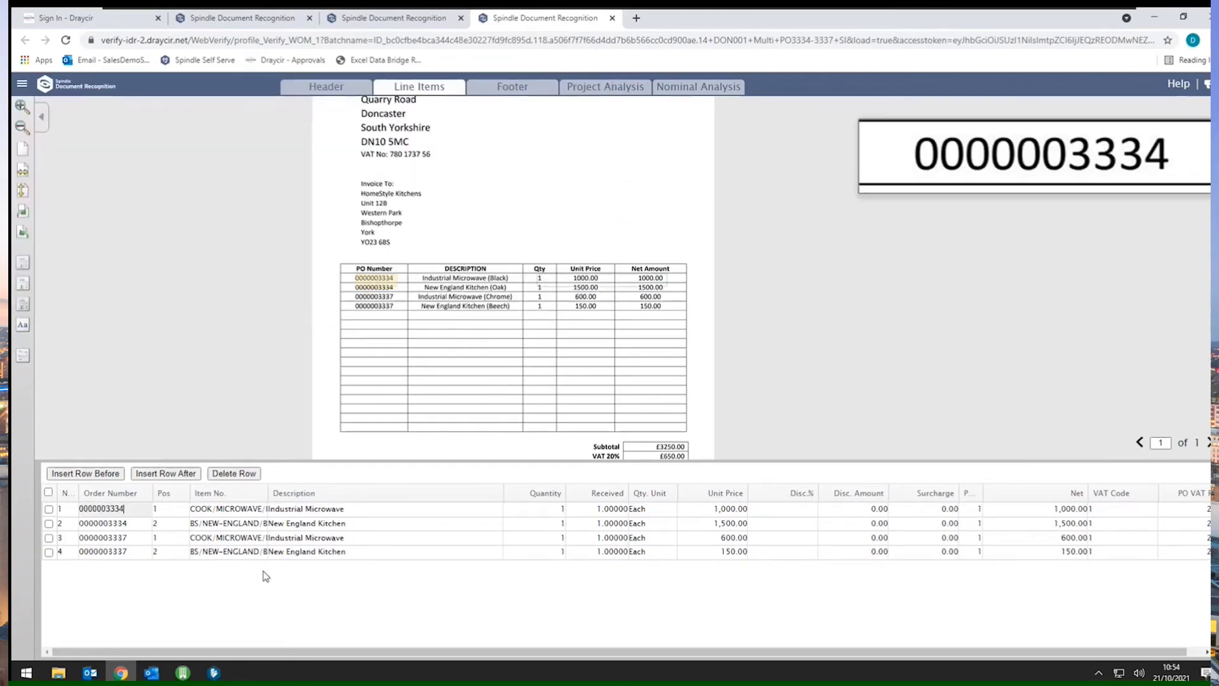
Confirm the Donaldsons Extrusions invoice's footer amounts, project analysis and nominal code 13103, and complete the invoice
click(509, 95)
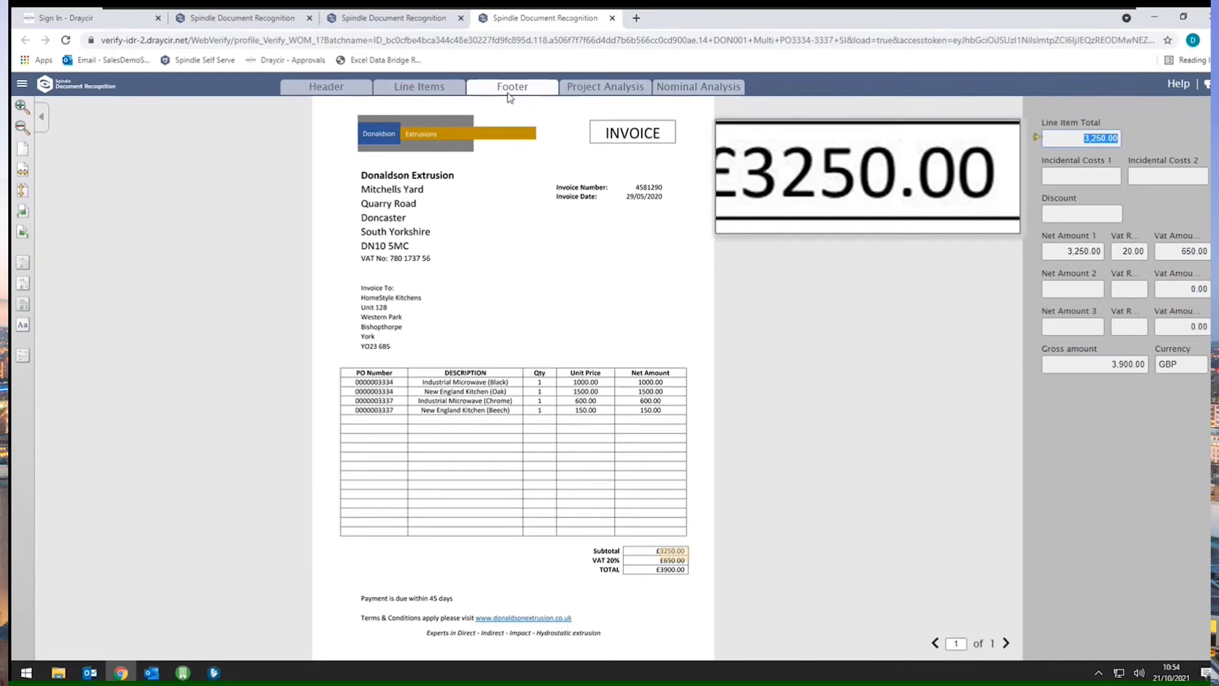
key(Return)
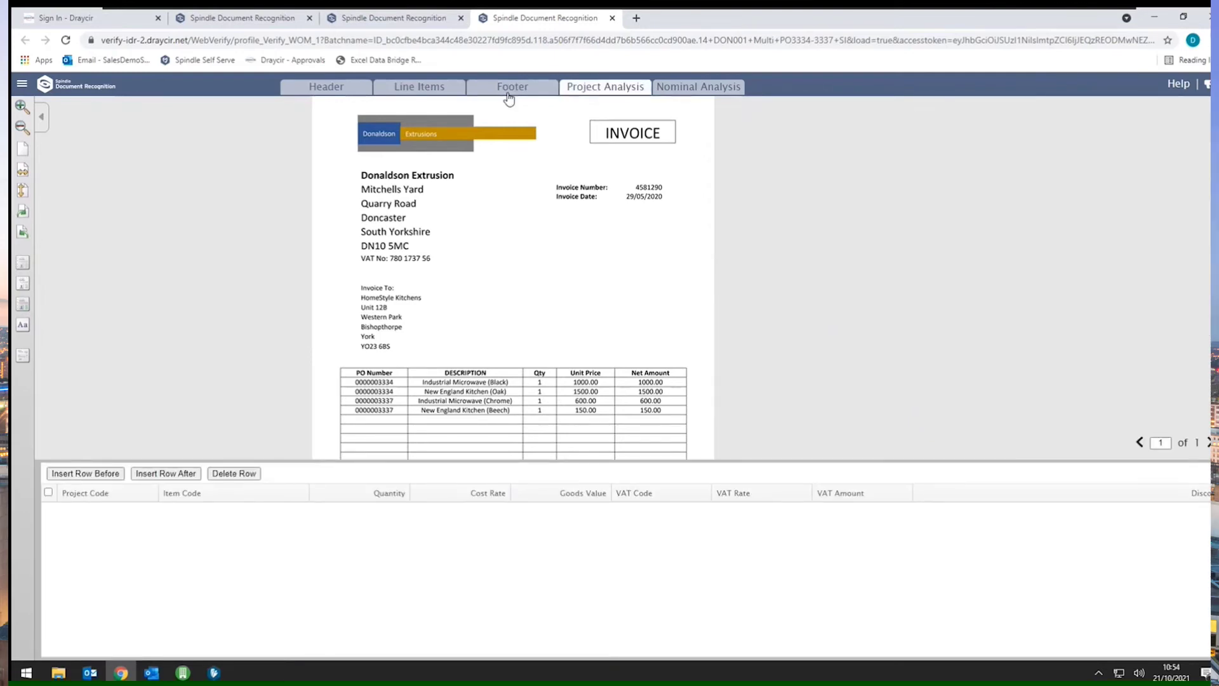
key(Return)
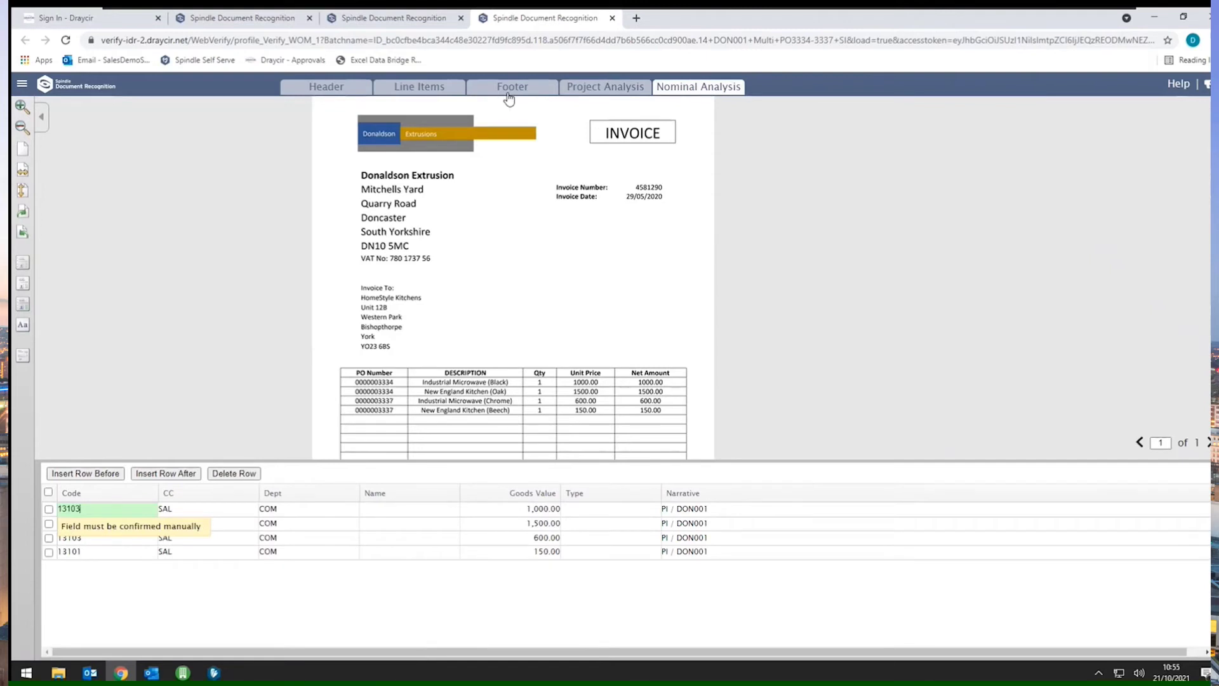
key(Return)
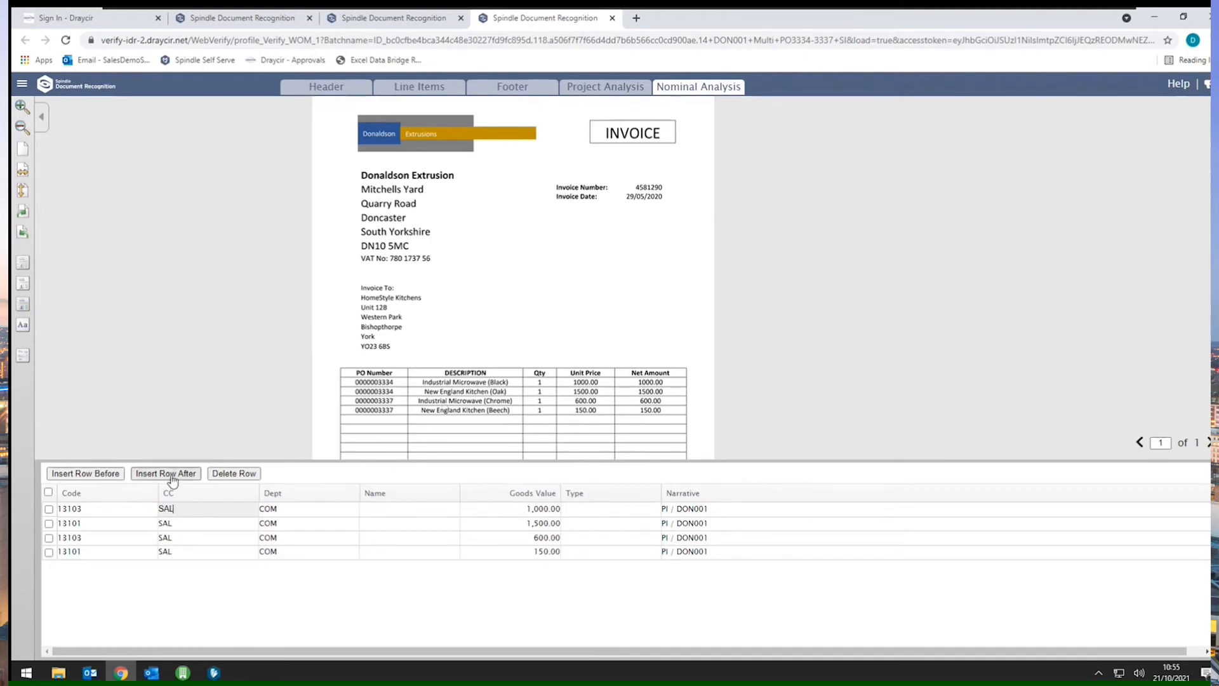
click(737, 552)
key(Return)
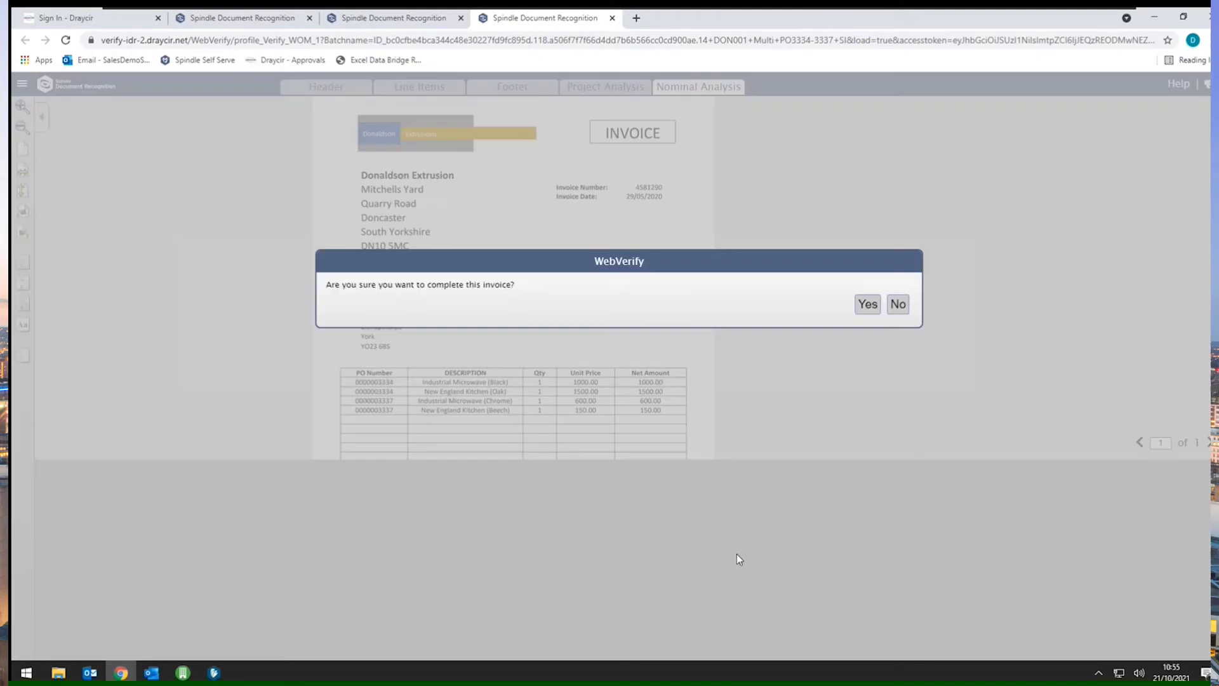
click(868, 305)
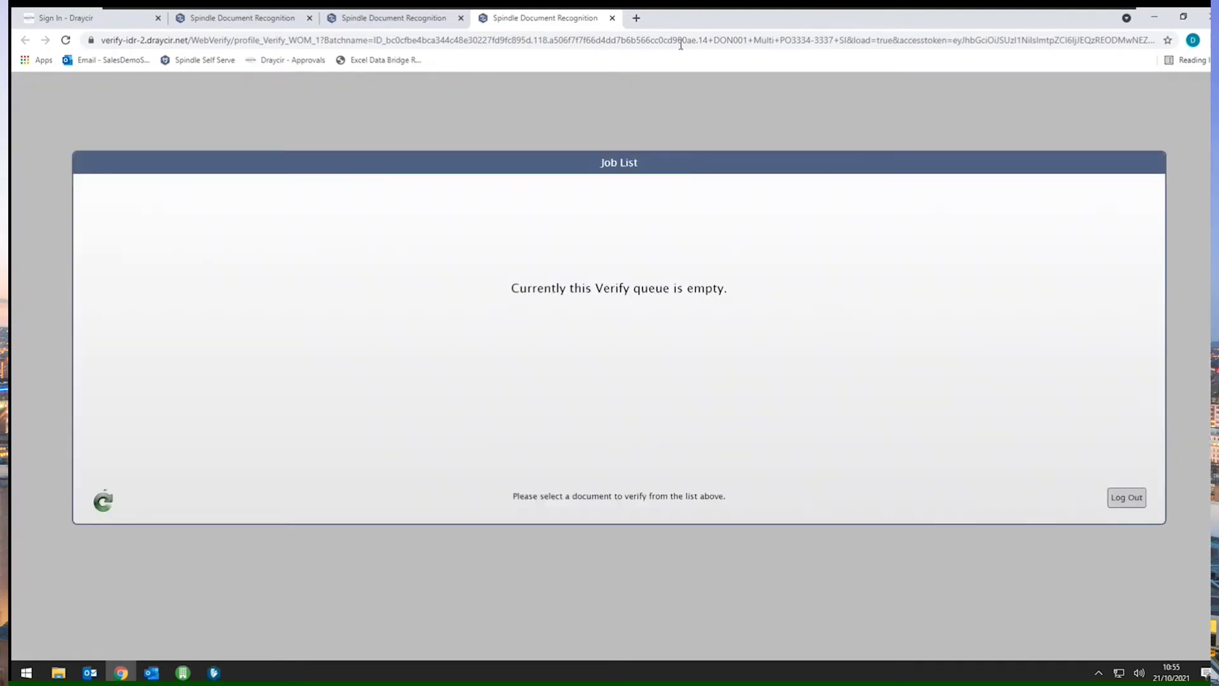
Close the finished verification pages and check the status of 14 DON001 Multi PO3334-3337 SI.pdf in the Document Portal
click(612, 18)
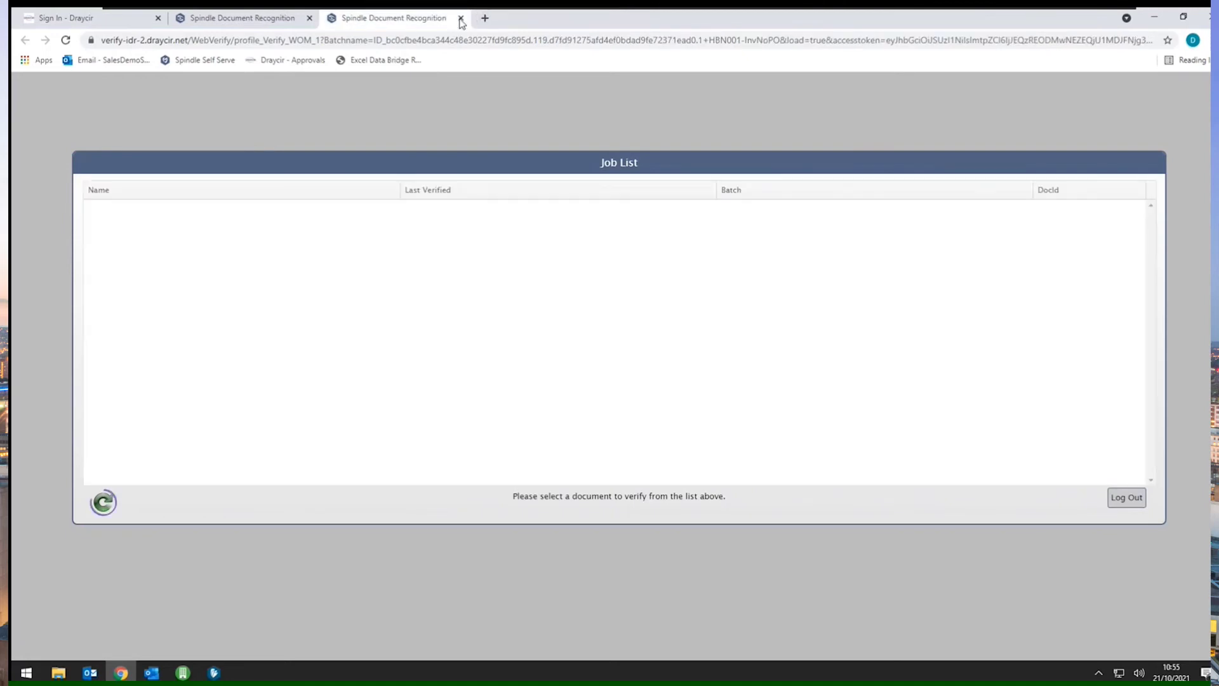
click(461, 18)
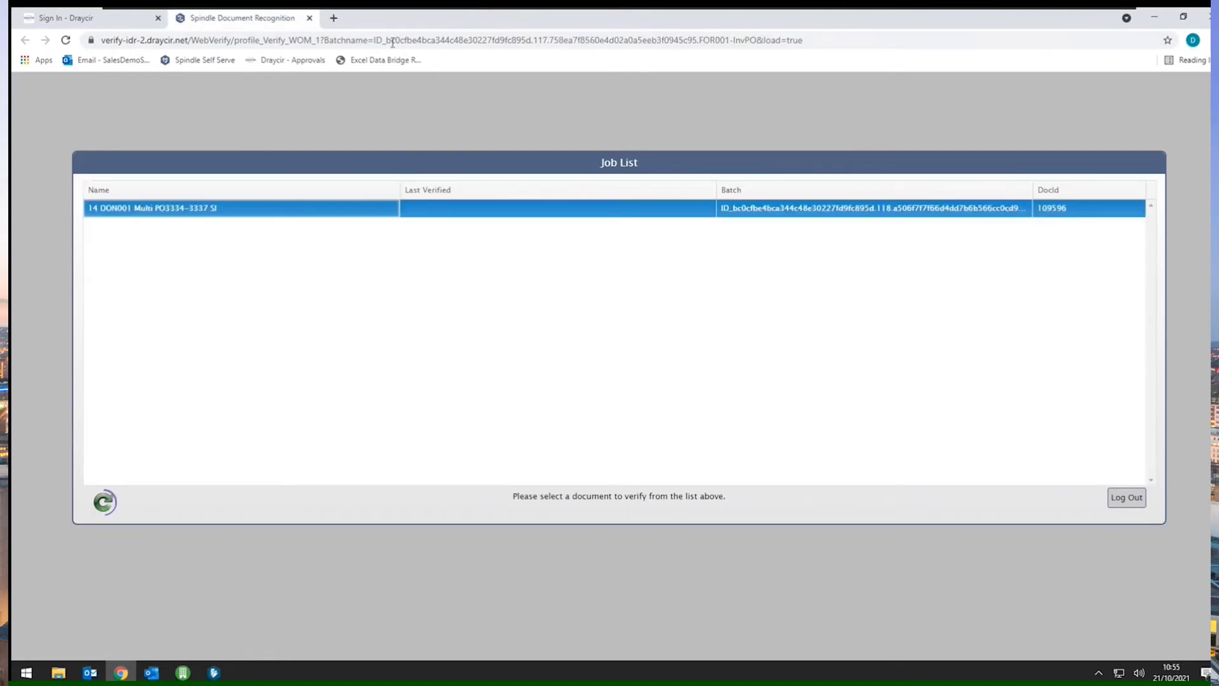
click(309, 19)
click(1152, 17)
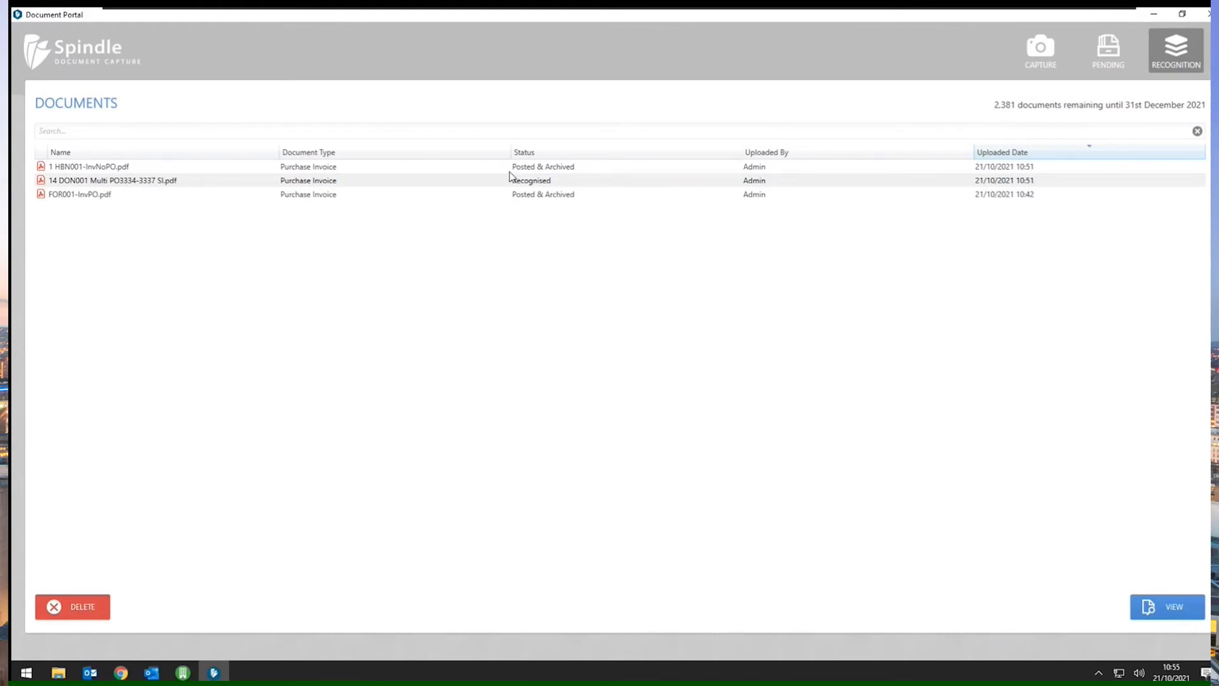
click(544, 181)
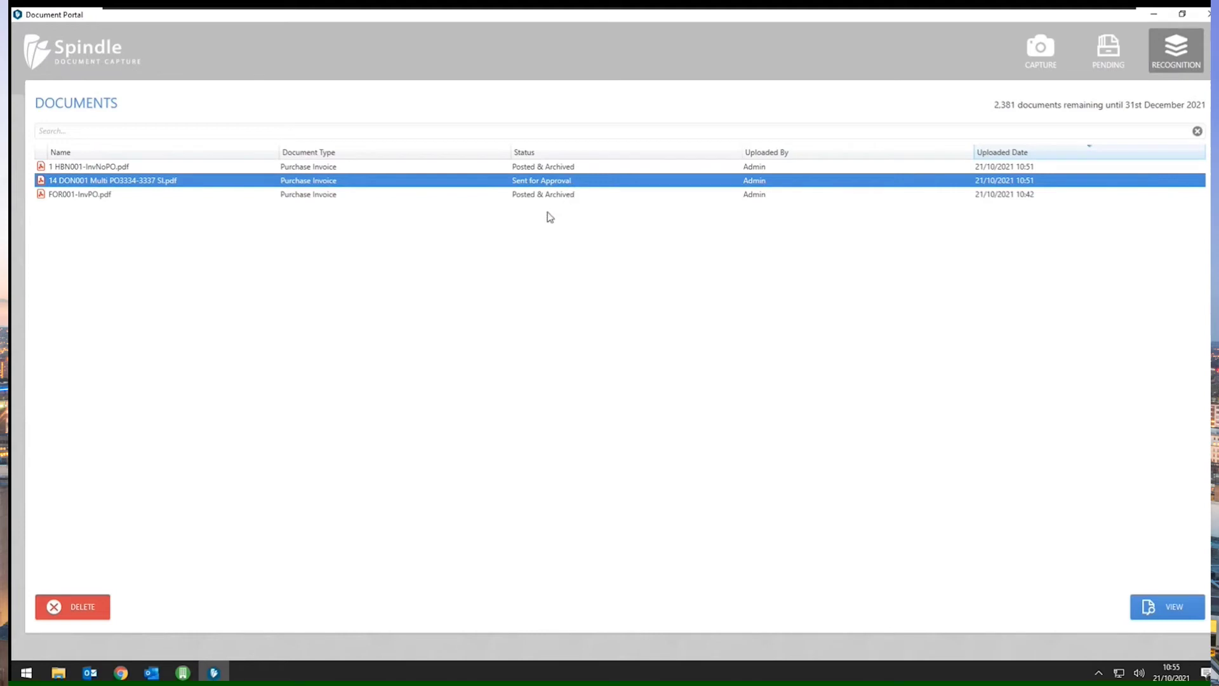
Switch to Spindle Approvals in the browser, sign in with the prefilled credentials, and dismiss the offer to save the password
click(120, 672)
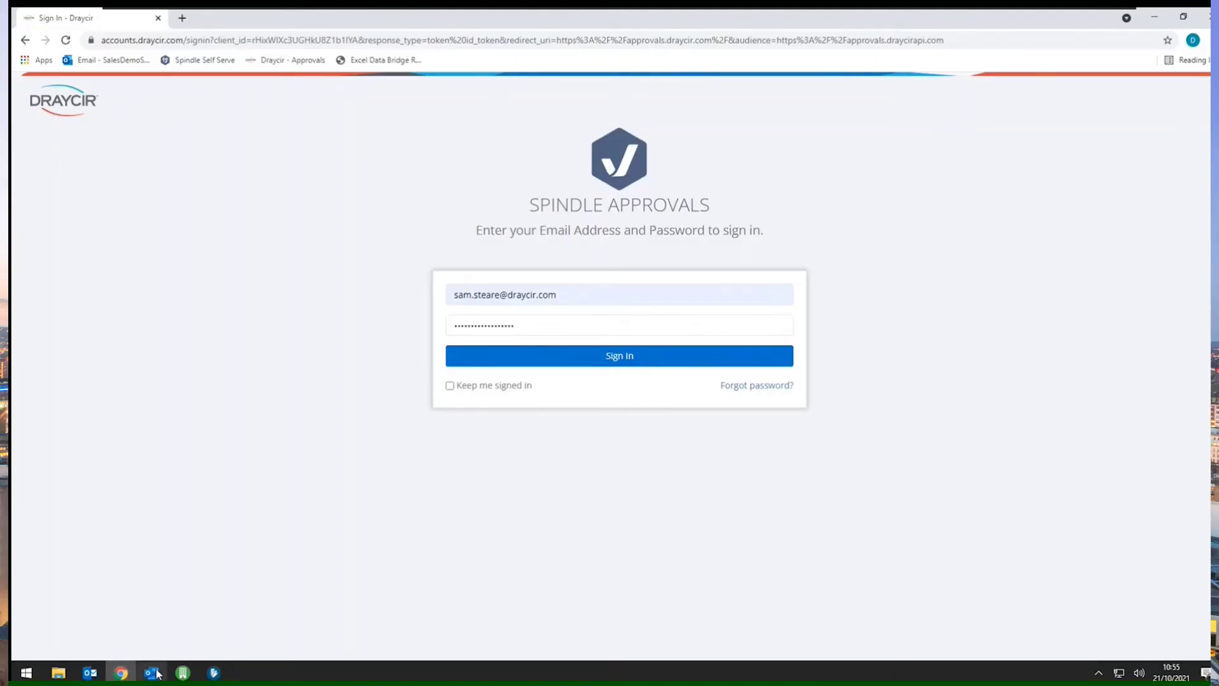
mouse_move(127, 675)
click(647, 363)
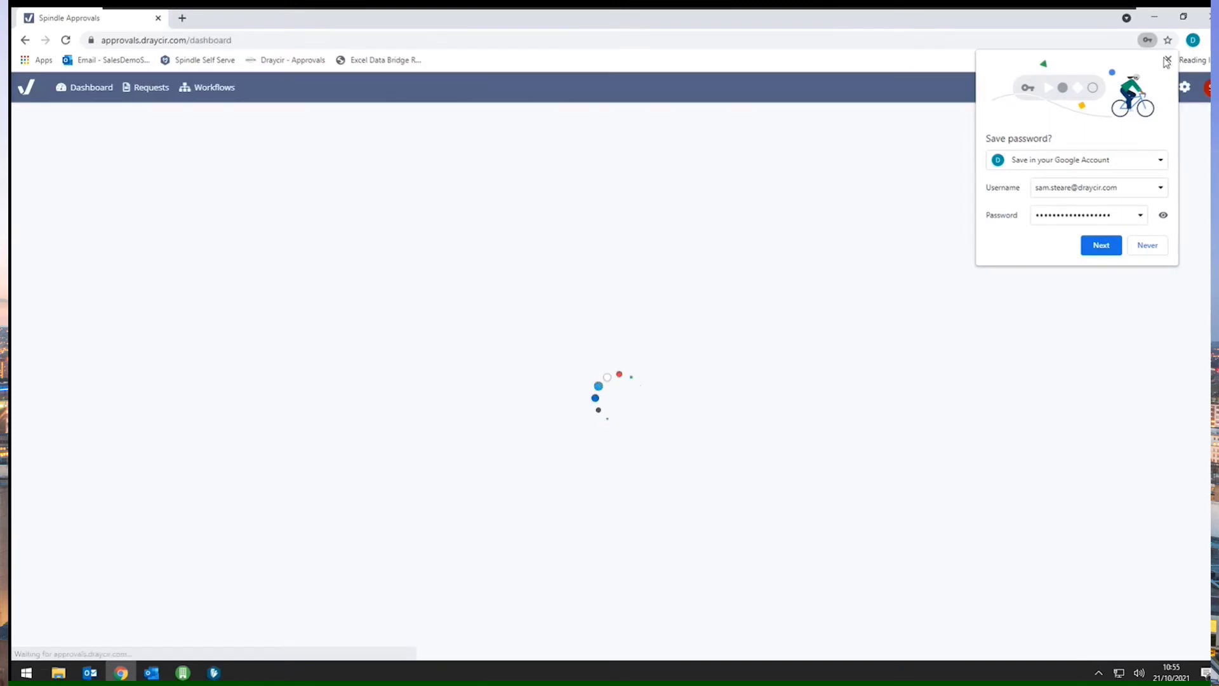
click(1167, 60)
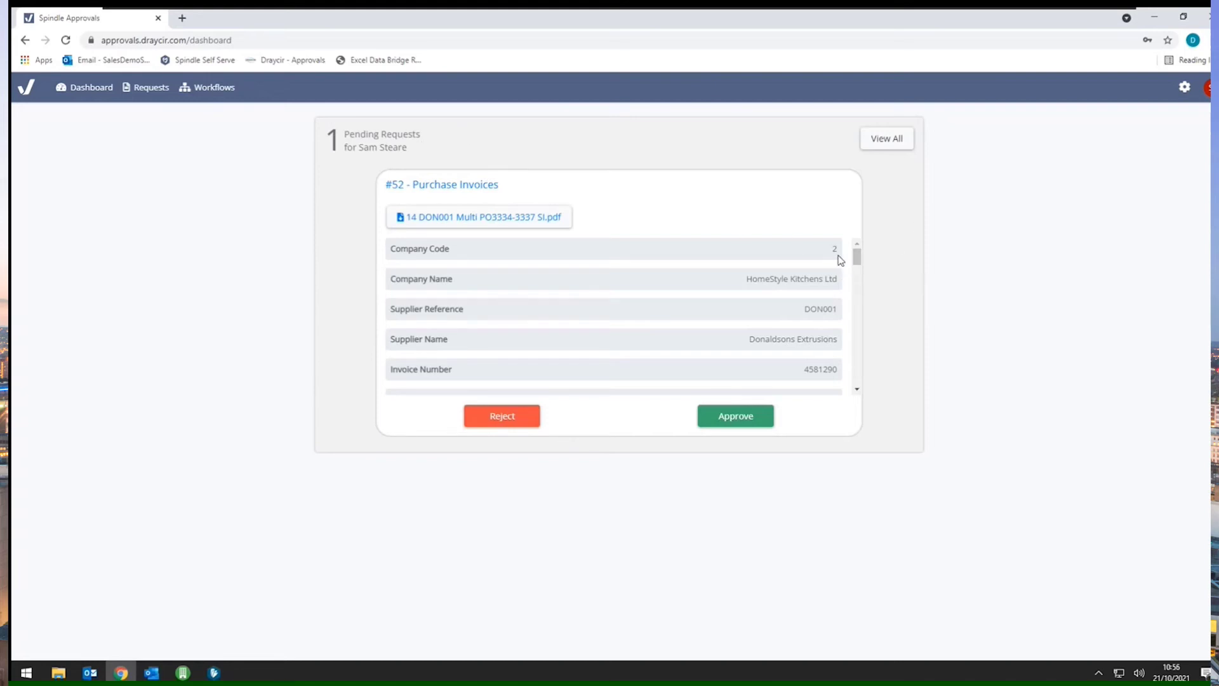
Review the pending purchase invoice request's amounts and nominal analysis, and download its attachment 14 DON001 Multi PO3334-3337 SI.pdf
scroll(850, 264, down, 3)
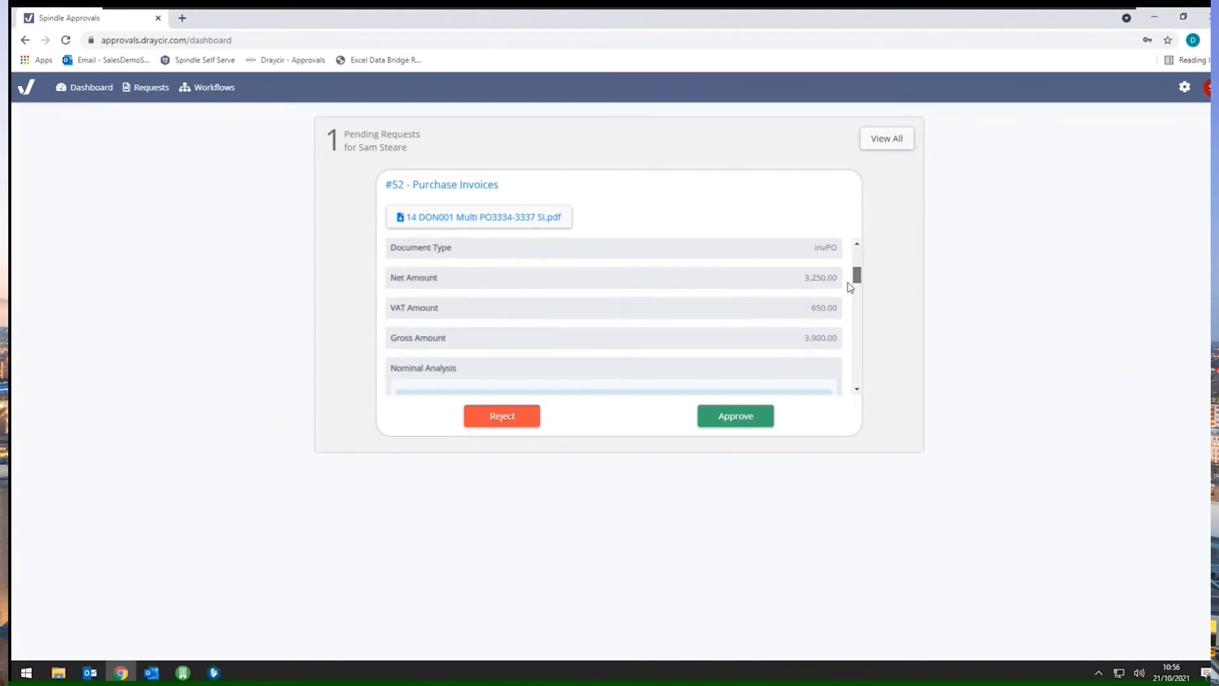
scroll(848, 292, down, 4)
scroll(844, 297, up, 3)
scroll(841, 297, down, 1)
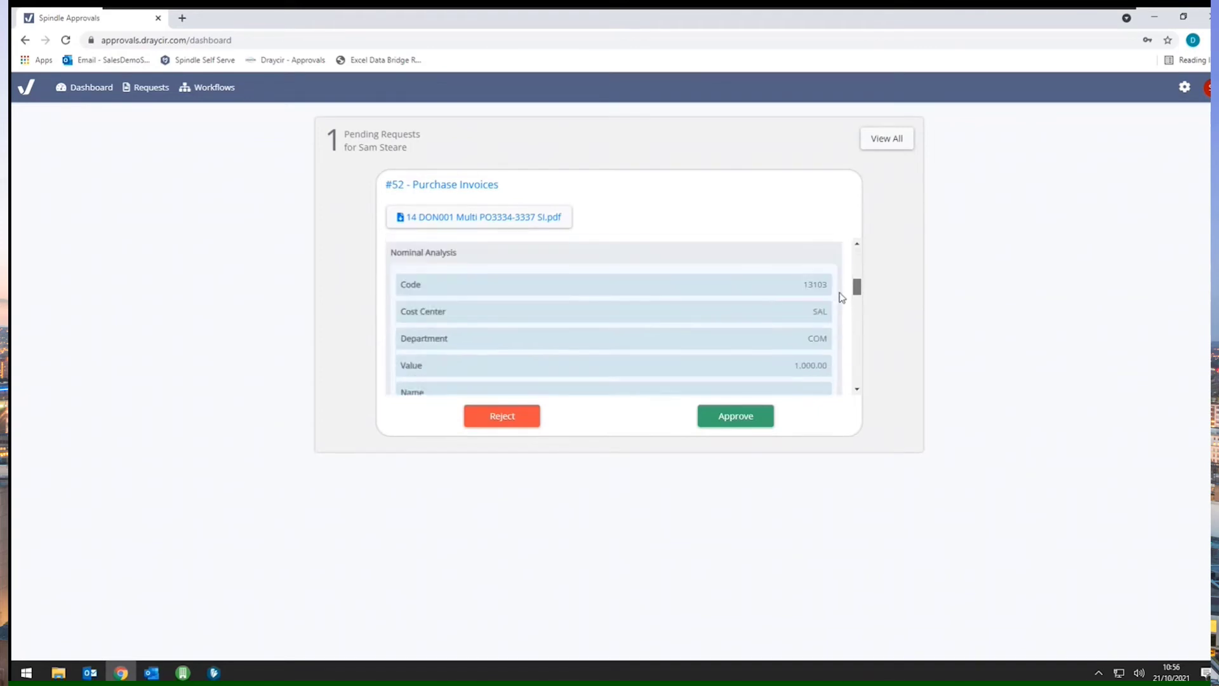
scroll(841, 297, down, 4)
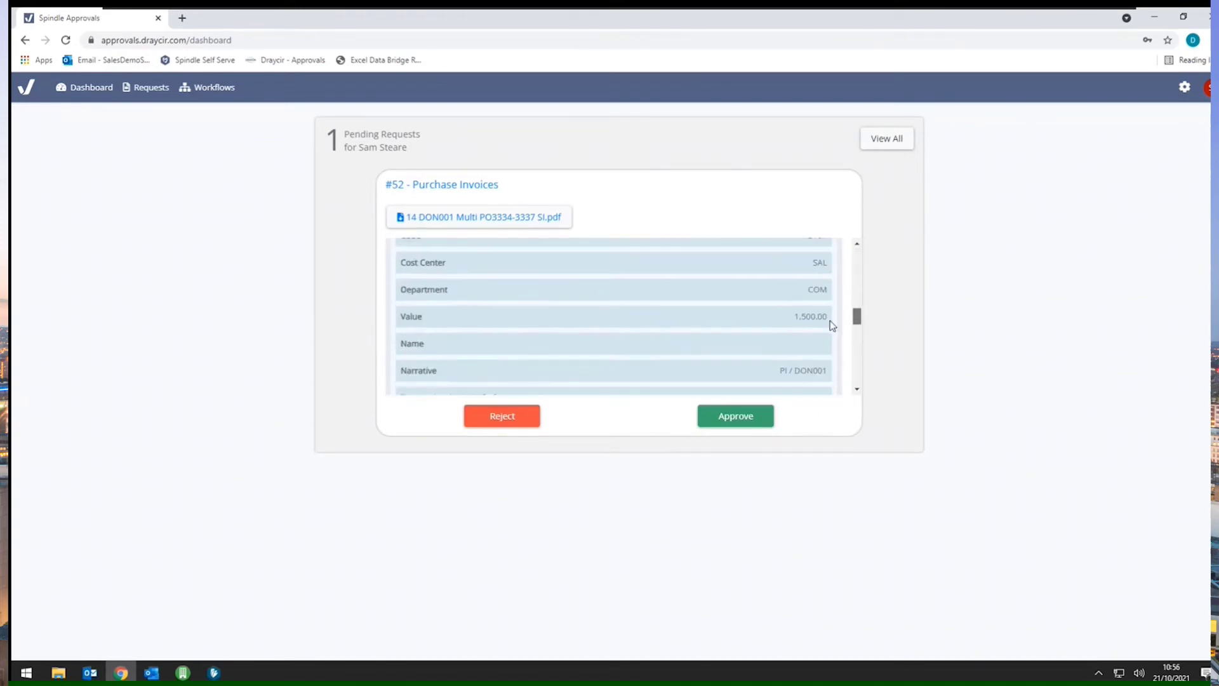
scroll(832, 325, down, 5)
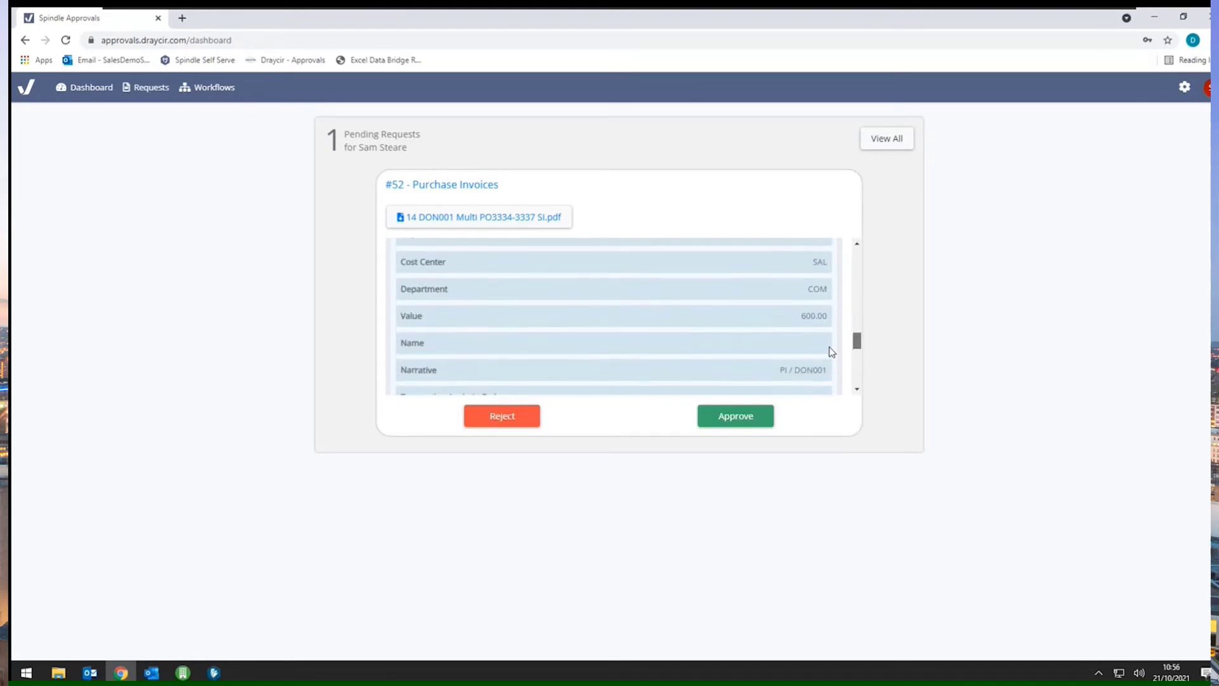
scroll(832, 352, down, 7)
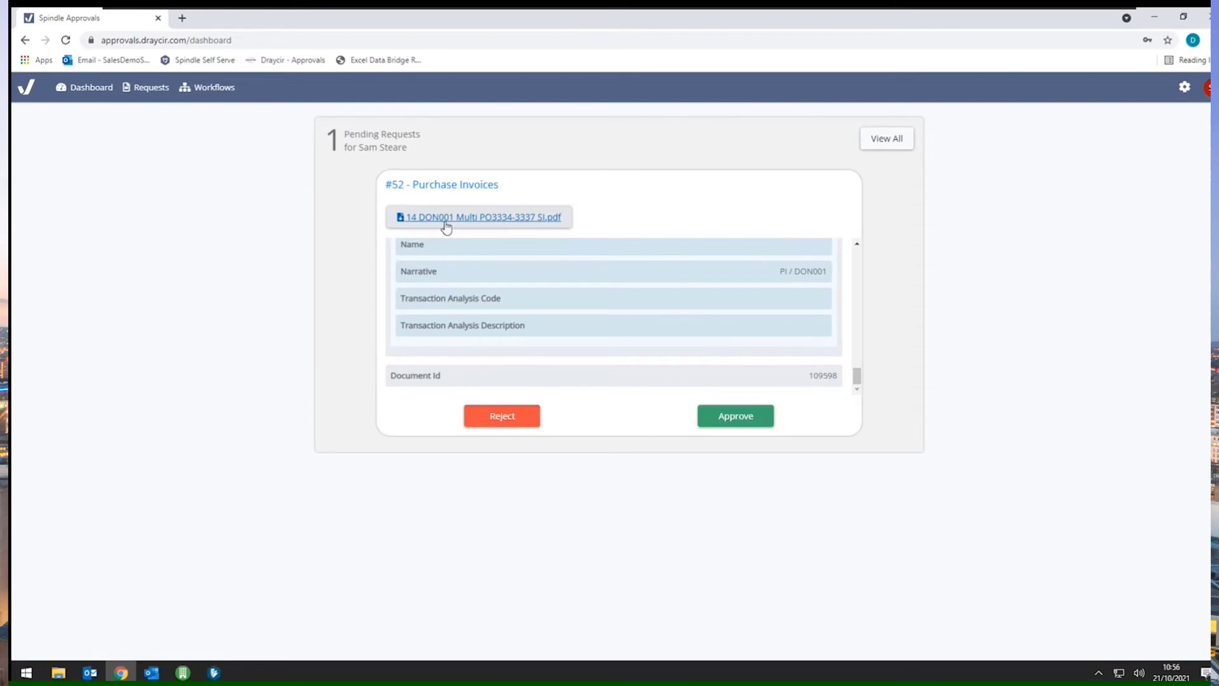
click(410, 218)
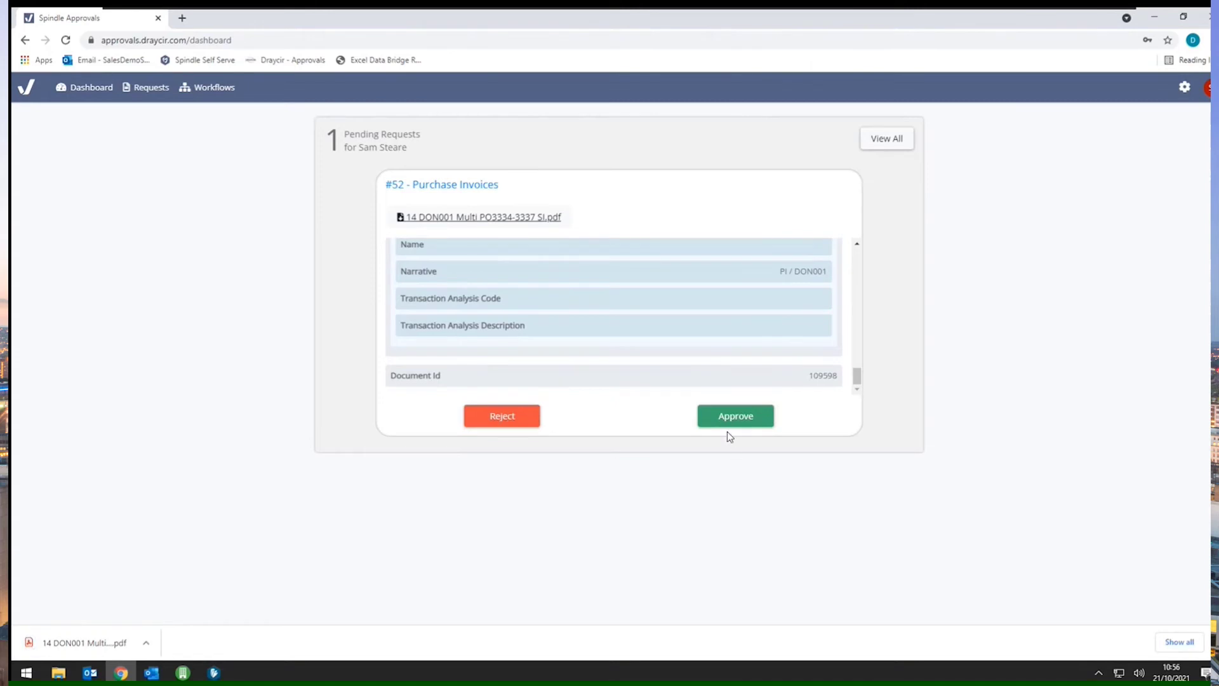
Try to reject the pending purchase invoice request without a comment, then cancel the rejection
click(521, 419)
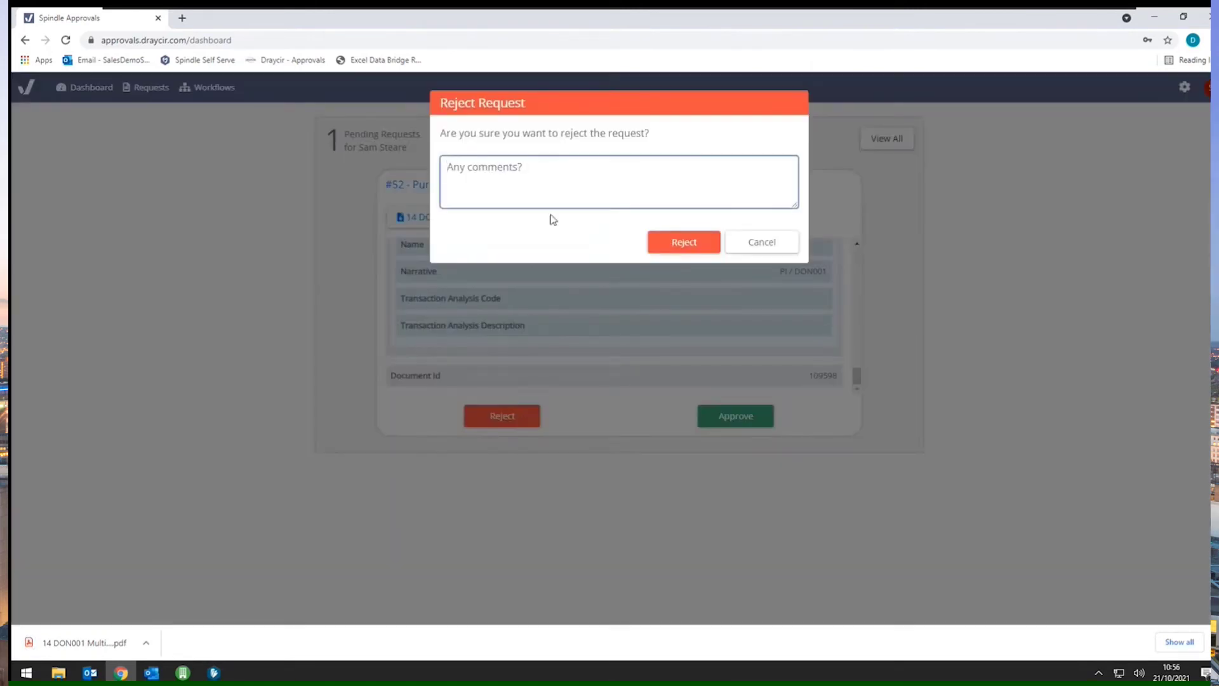
click(668, 241)
click(635, 192)
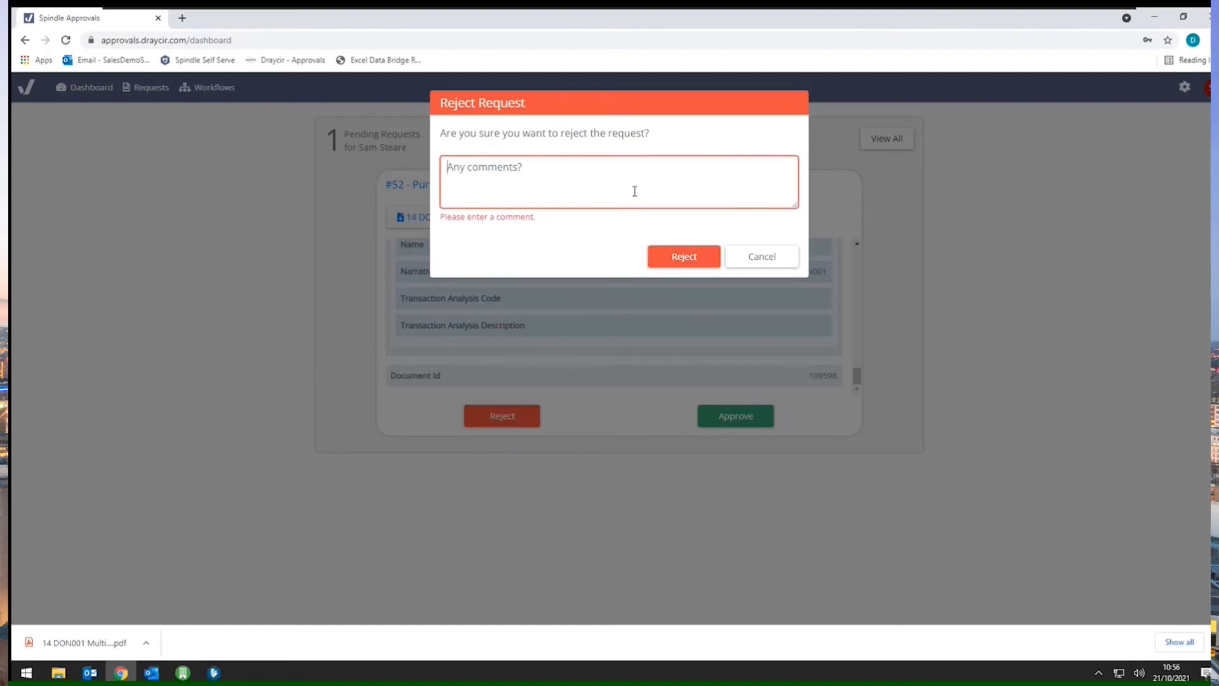
click(772, 257)
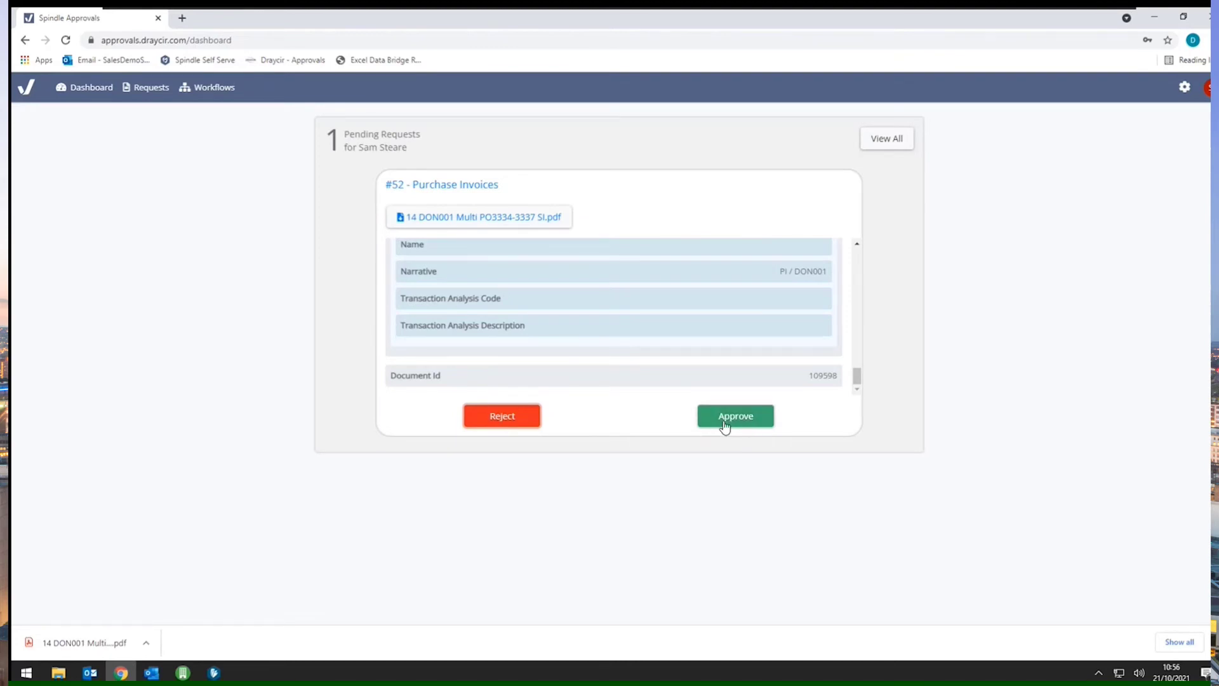
Open the purchase invoice requests list and look through its status filter options, keeping Pending selected
click(136, 95)
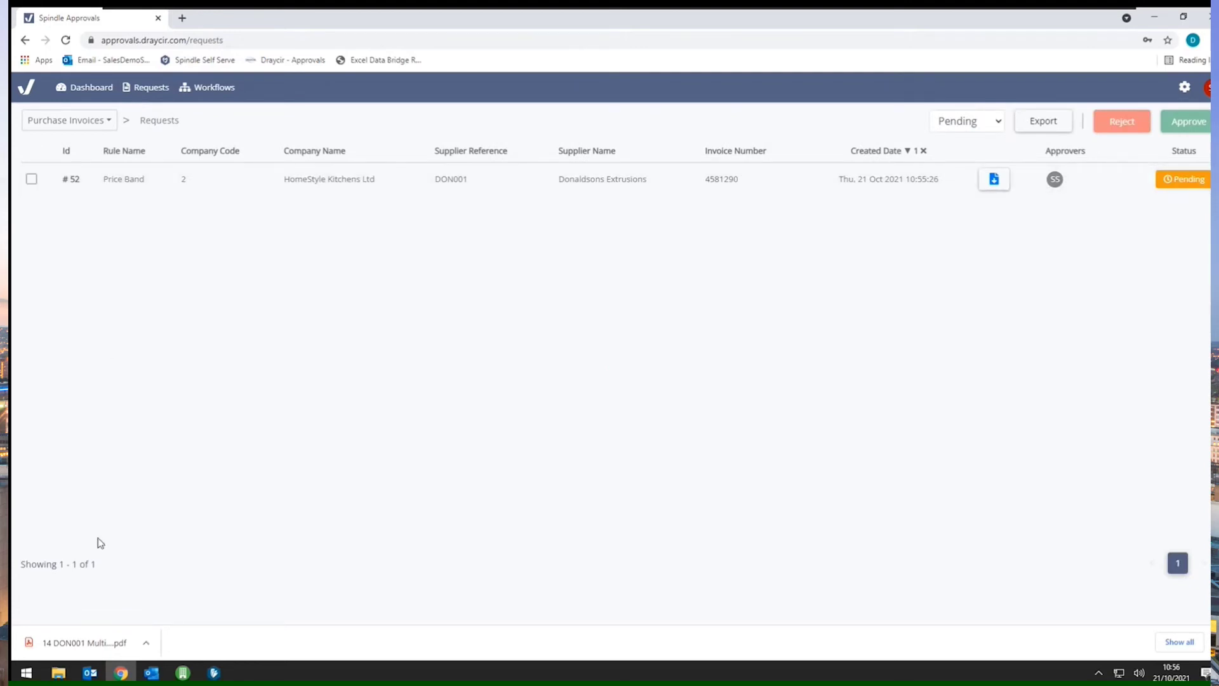
click(994, 123)
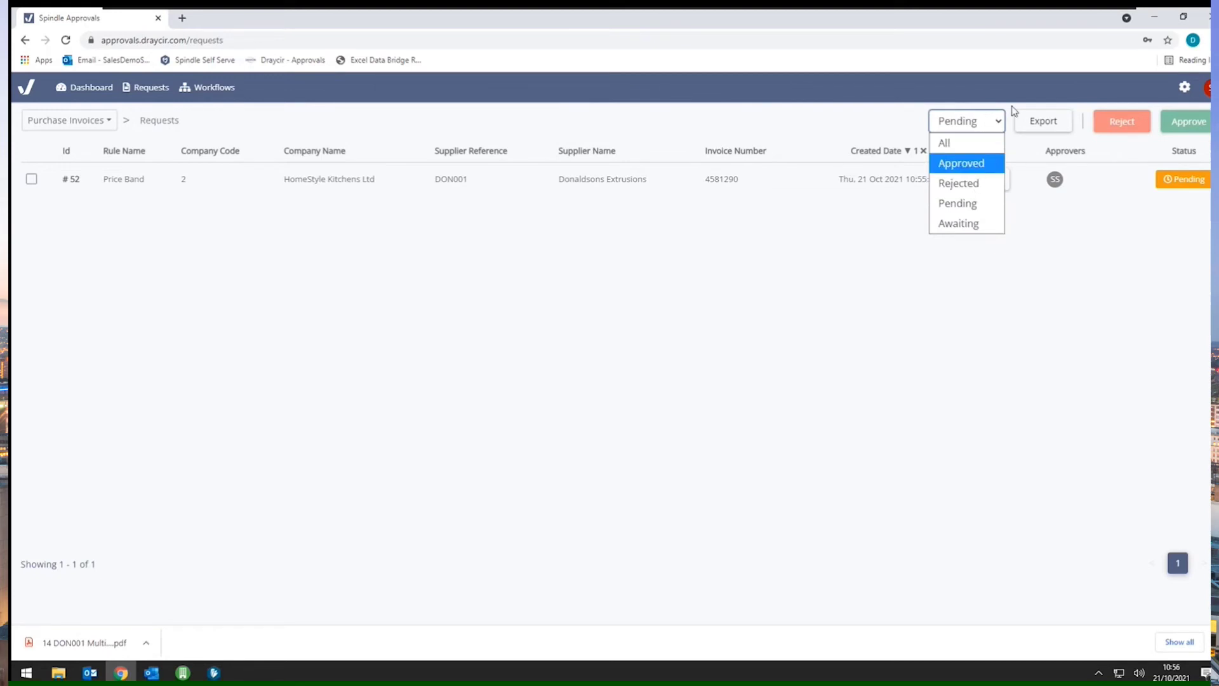
click(1029, 131)
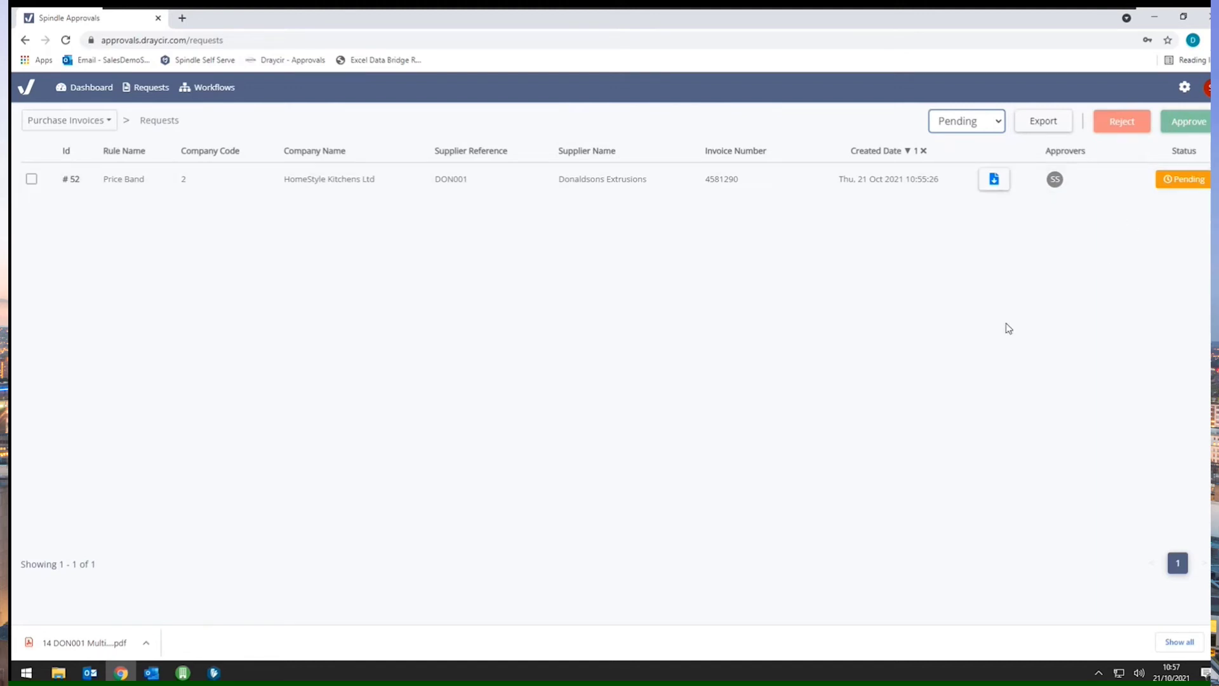
Open the pending Donaldsons Extrusions request and examine the email and viewing entries in its history
click(118, 185)
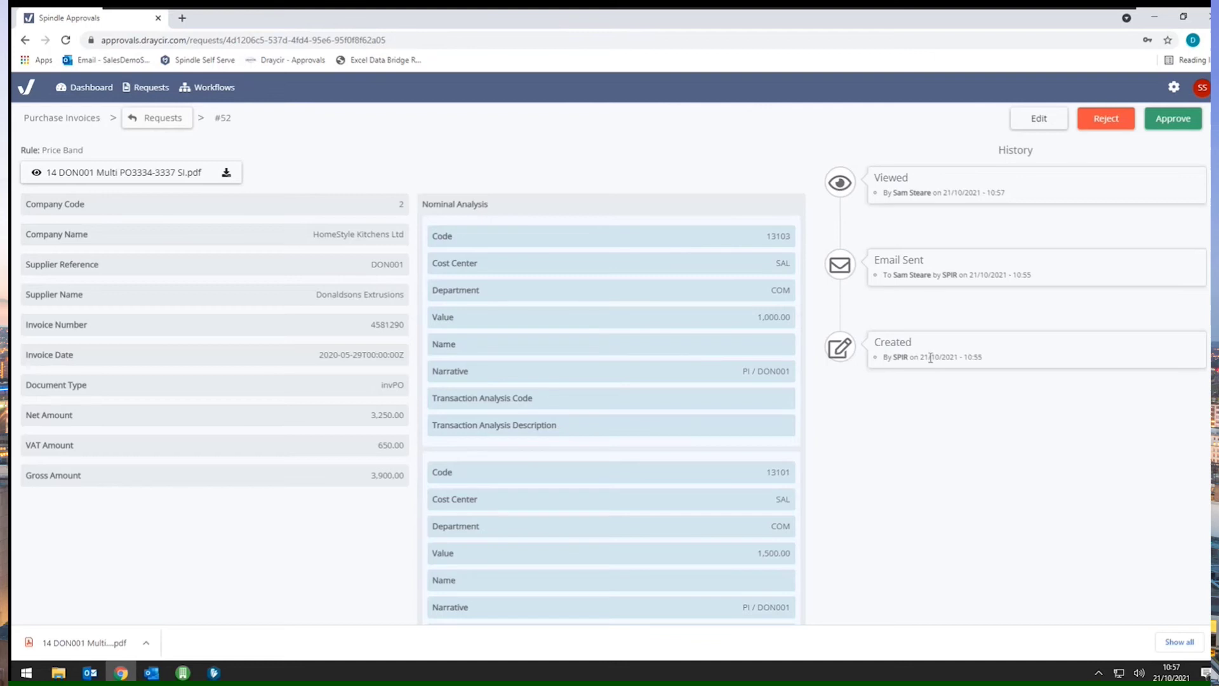
drag(893, 275, 1023, 275)
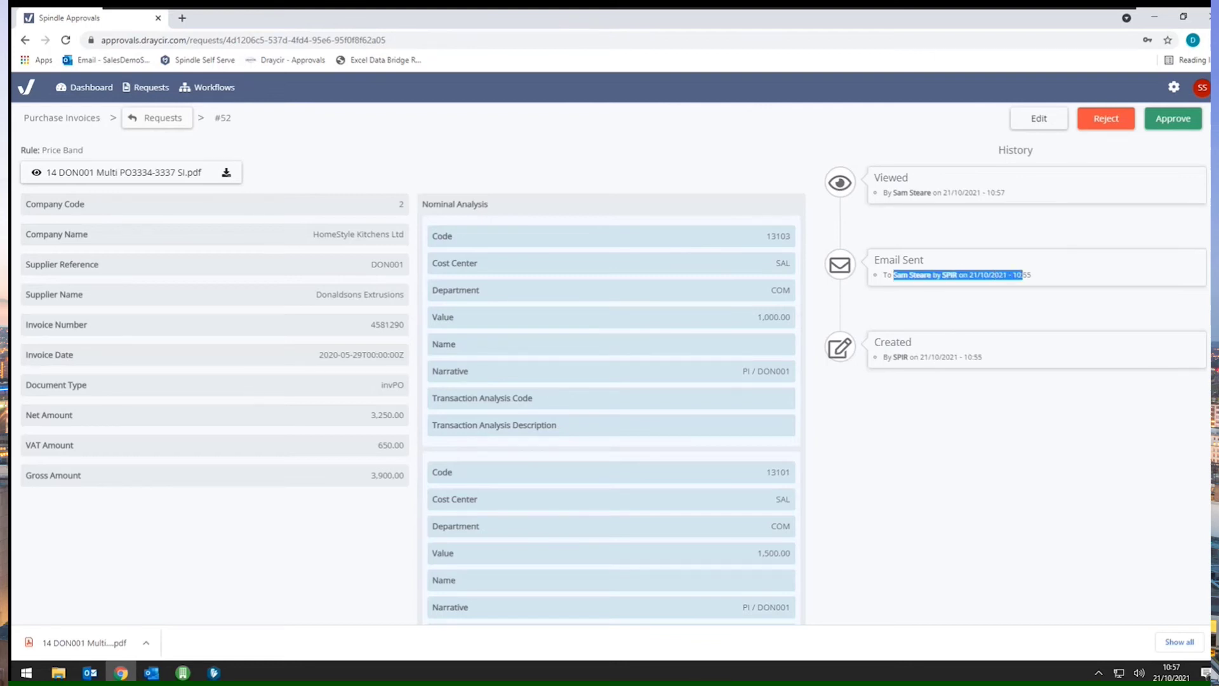
click(1035, 276)
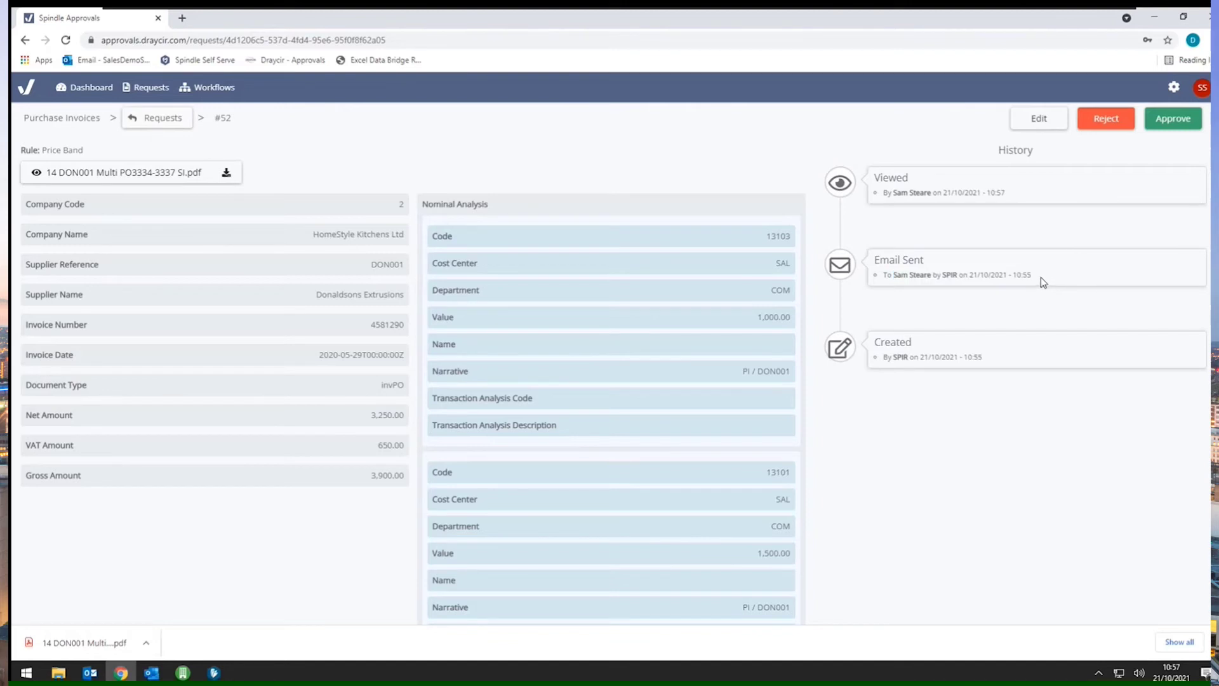
drag(1041, 279, 1007, 280)
drag(1006, 194, 880, 181)
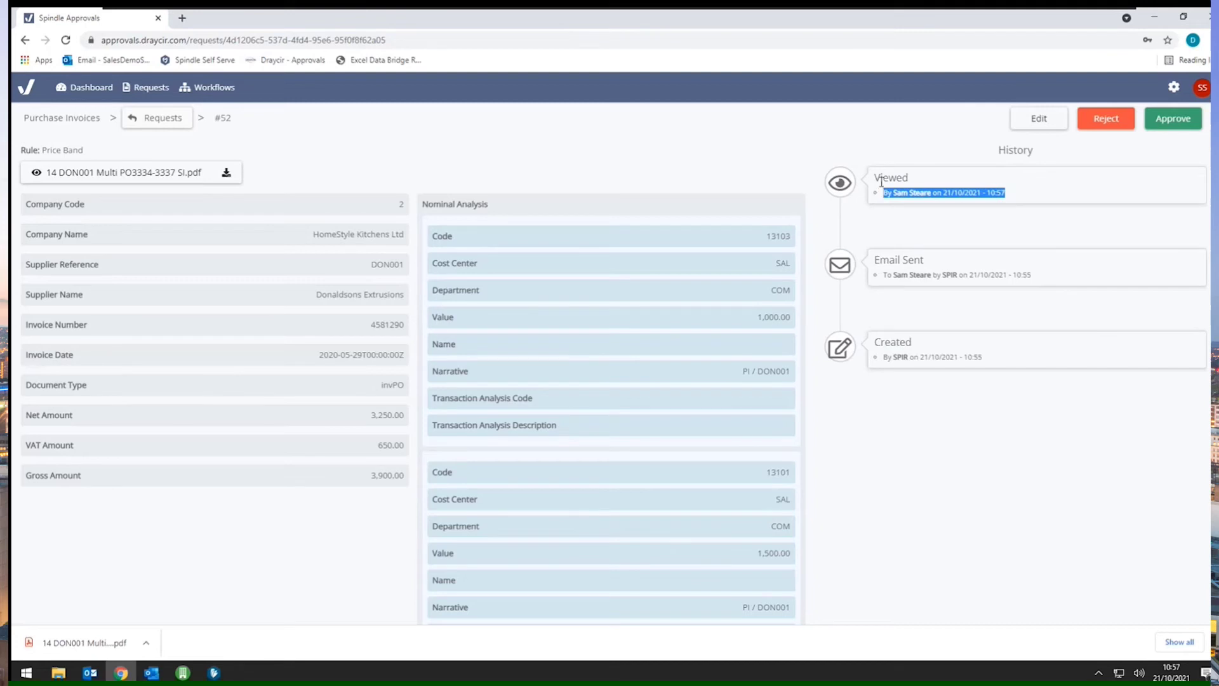
click(880, 179)
triple_click(941, 189)
click(1026, 187)
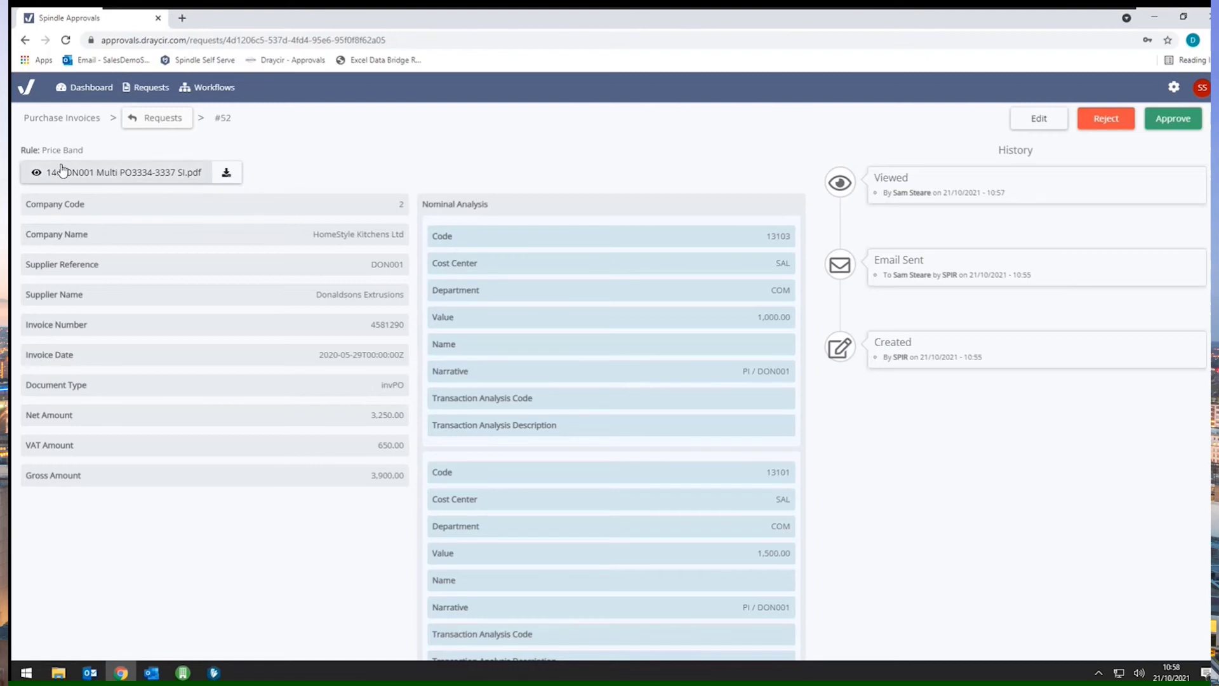
Check the request's Price Band ruleset, assigned approver, approval status and reassignment option
scroll(611, 223, down, 10)
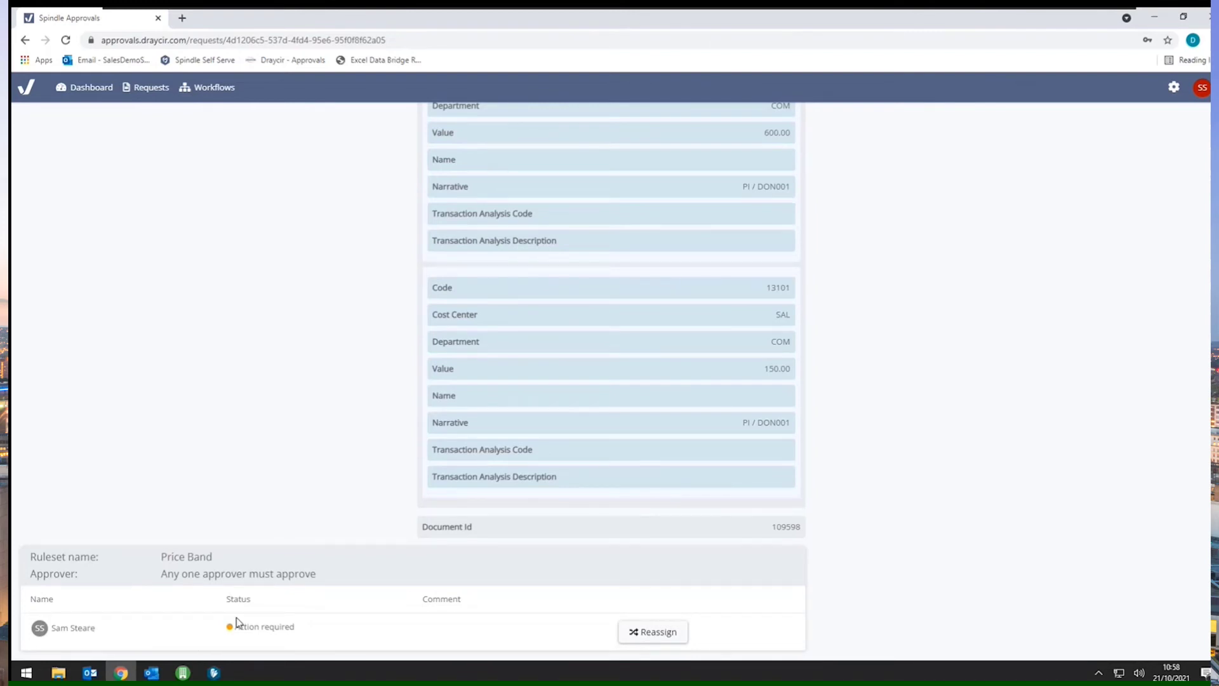
mouse_move(234, 626)
mouse_down()
mouse_move(315, 626)
mouse_move(225, 634)
mouse_up()
click(324, 627)
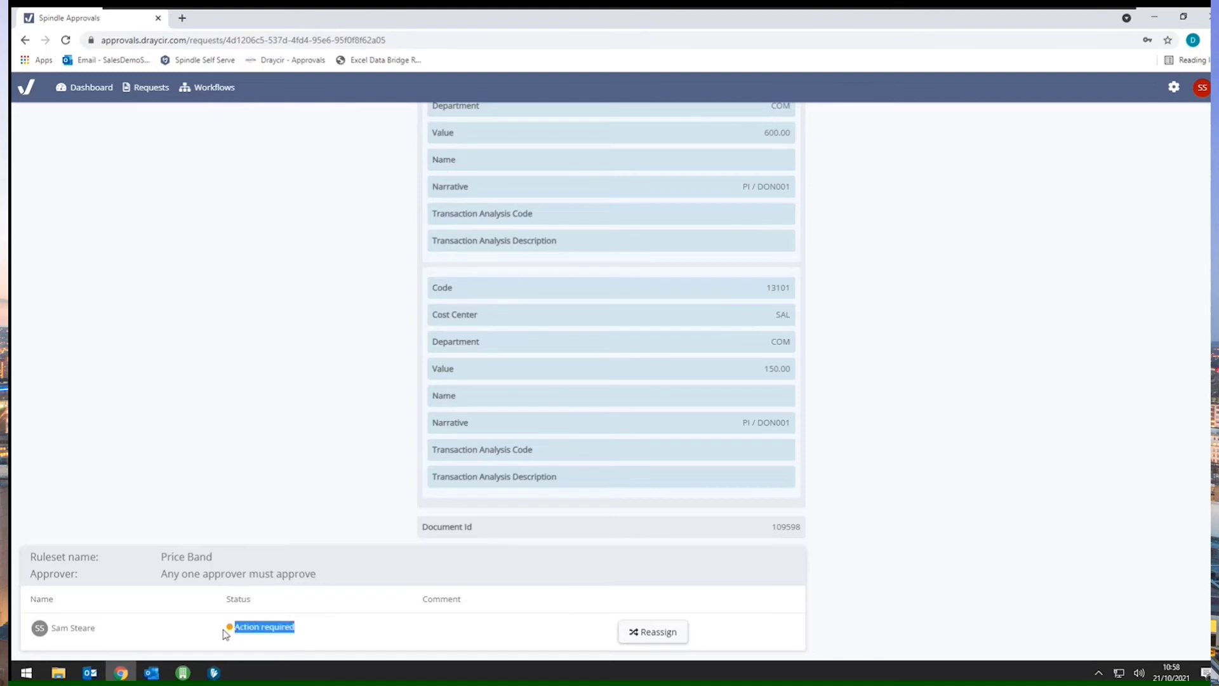
click(256, 629)
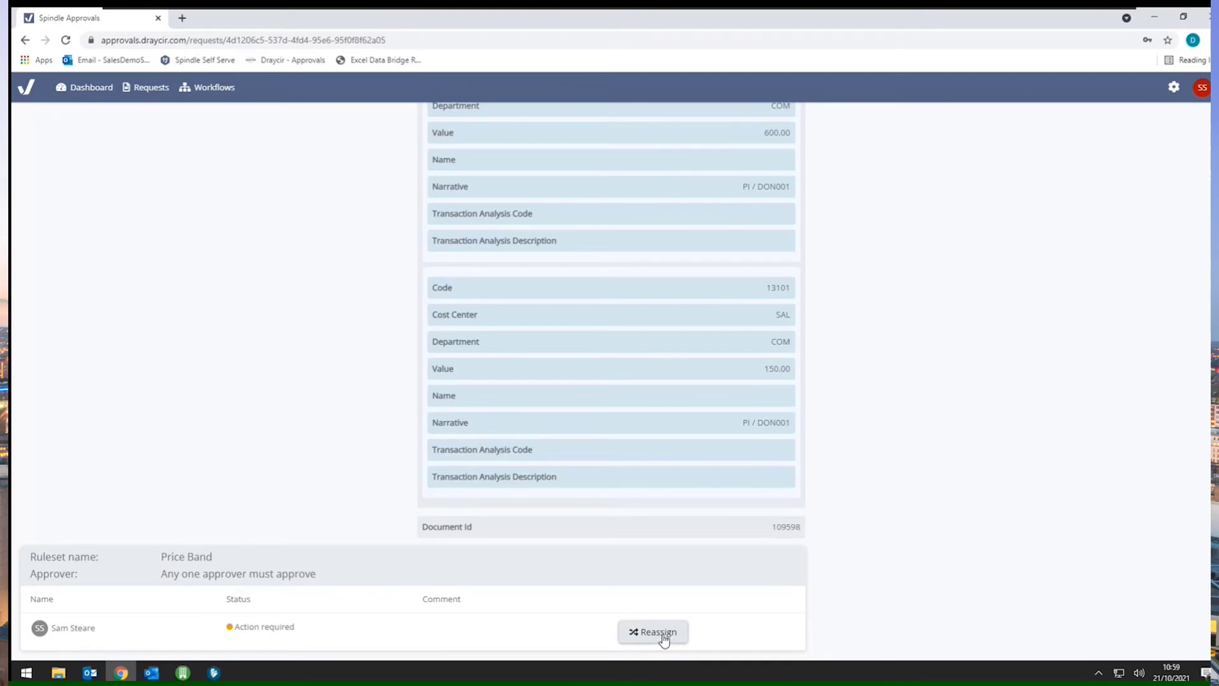
Approve the Donaldsons Extrusions purchase invoice request and review the new entries in its history
scroll(664, 639, up, 15)
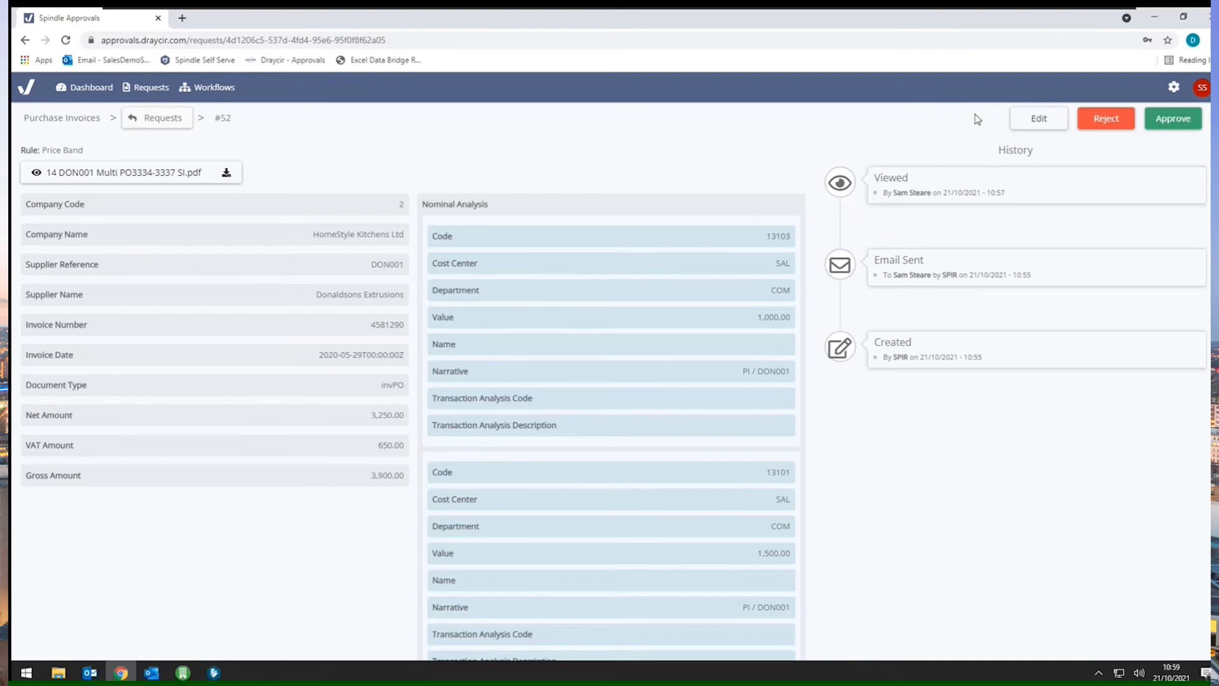
click(1173, 119)
click(687, 242)
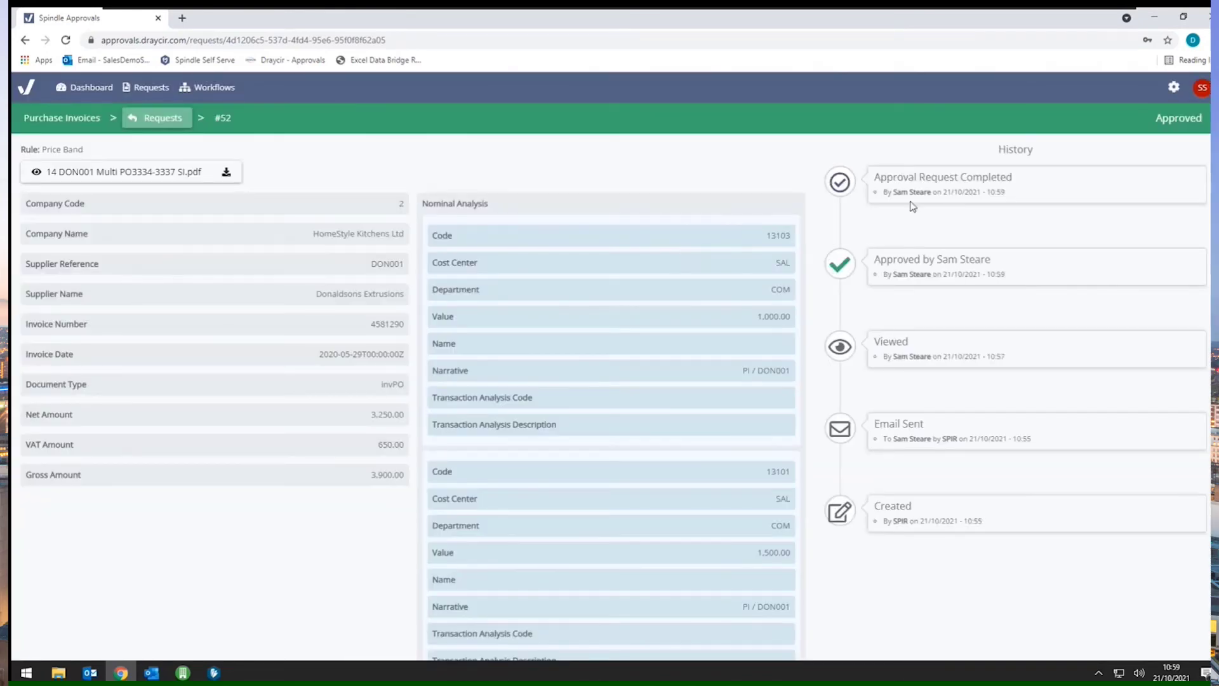
drag(880, 178, 1010, 191)
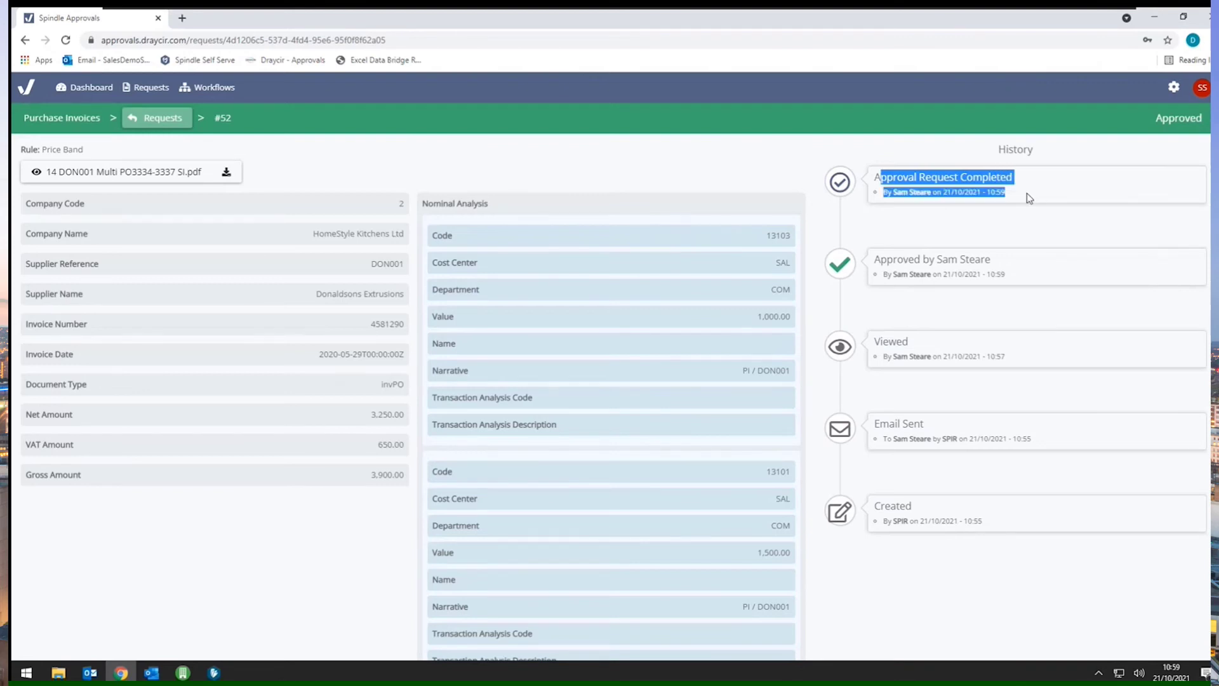
click(1012, 210)
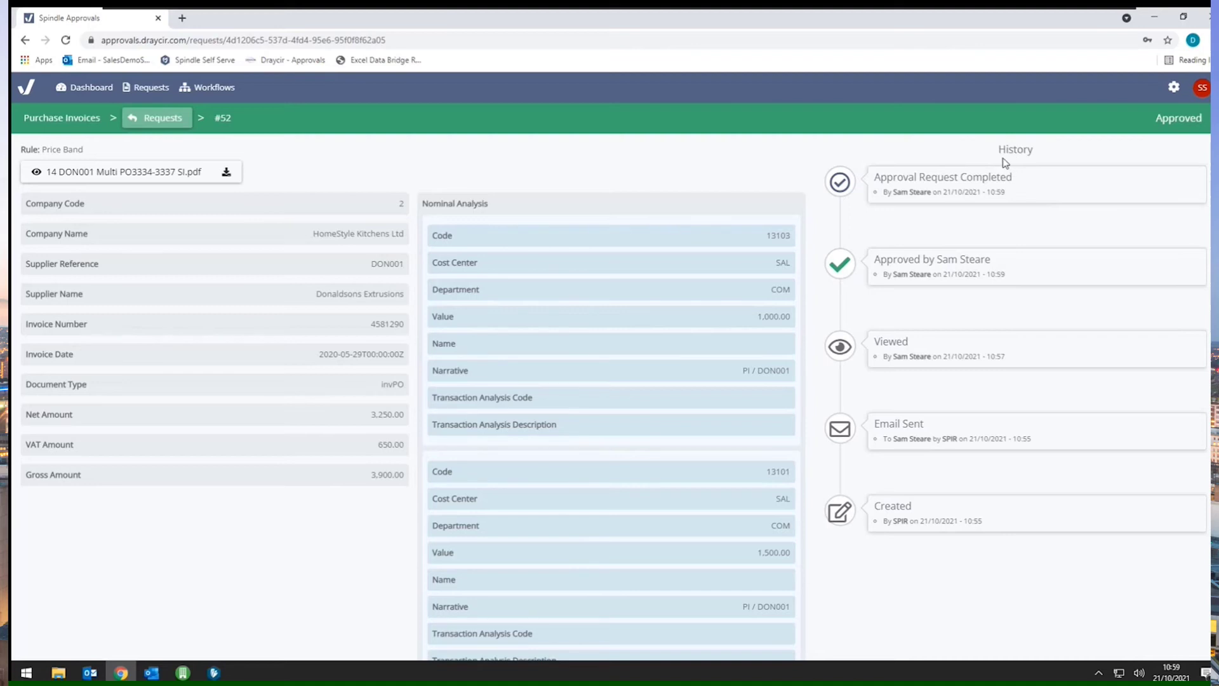
Open the Purchase Invoices workflow and expand its Price Band rule to show the conditions and action
click(214, 88)
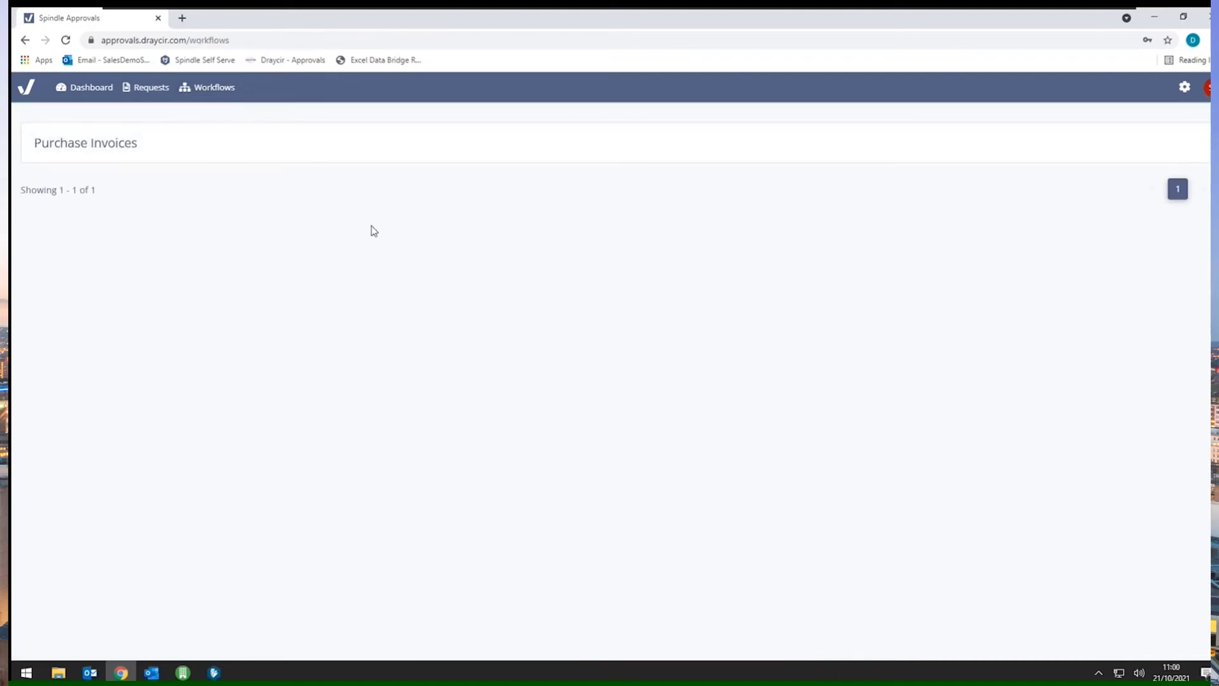
click(350, 164)
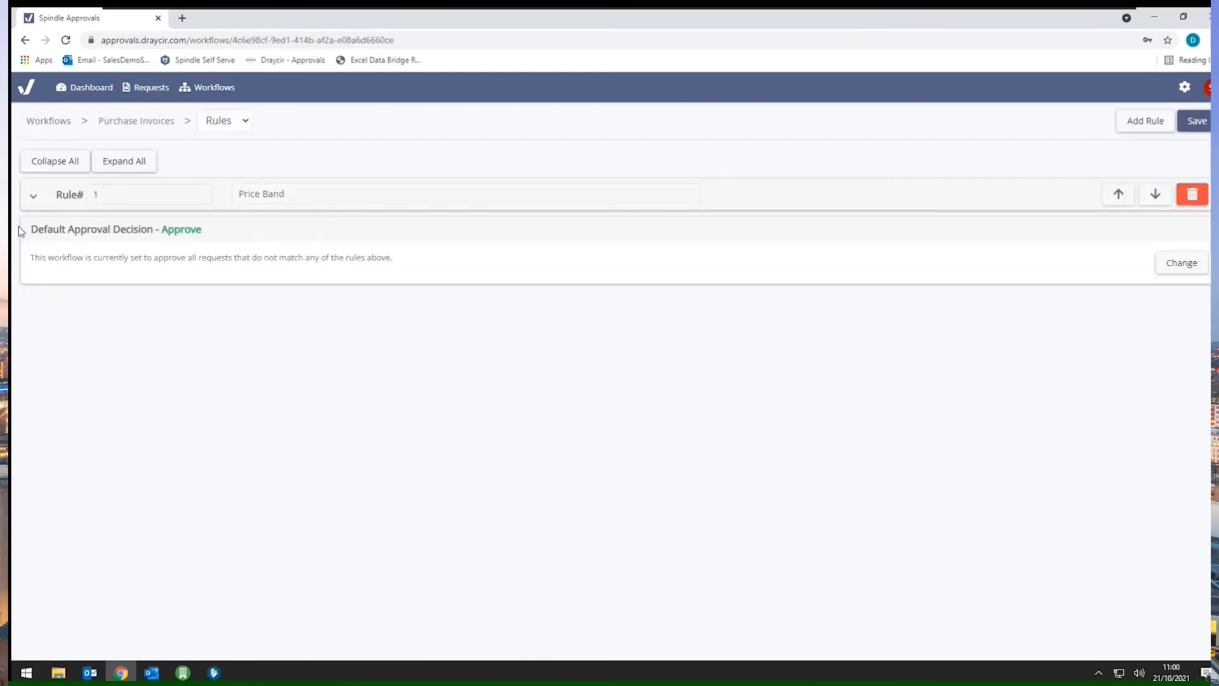
click(35, 196)
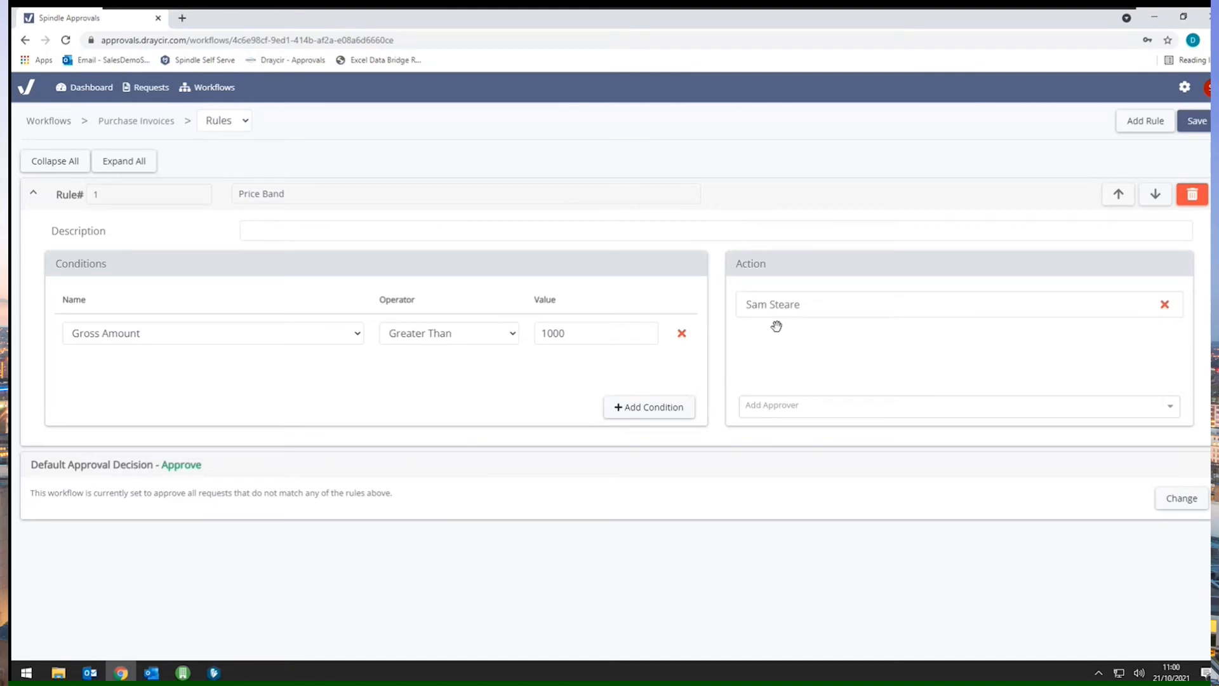
Look through the fields available for the Price Band condition, including nominal analysis and purchase order information, keeping Gross Amount
click(301, 334)
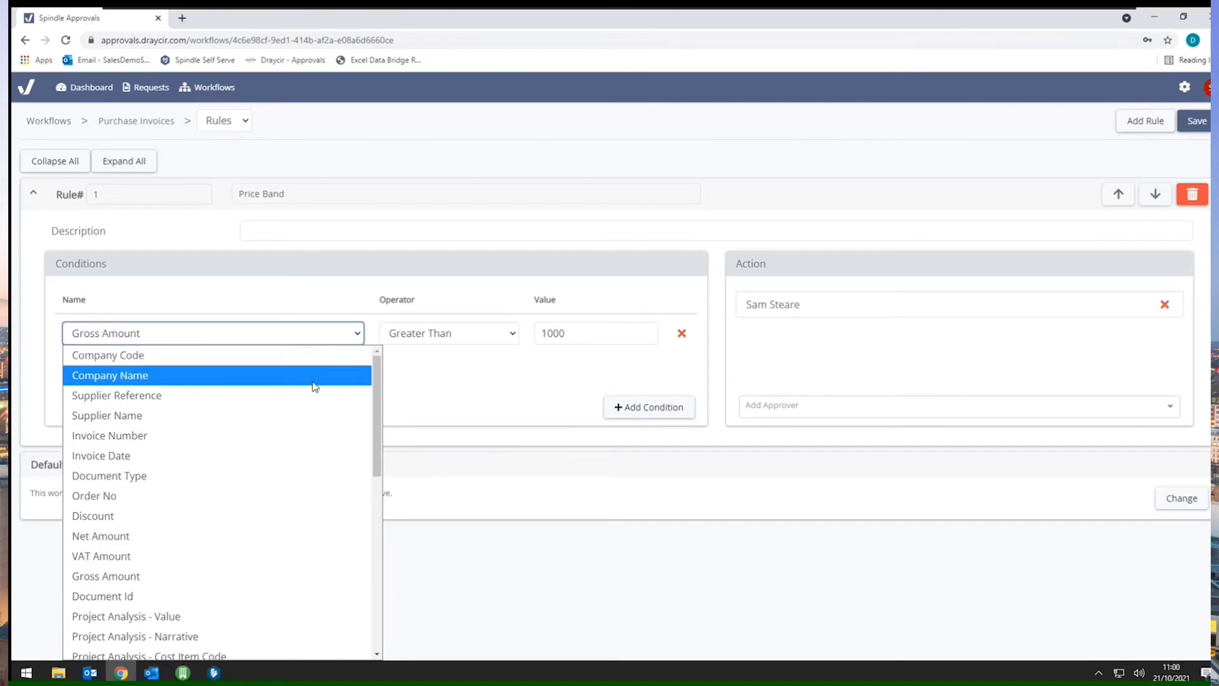
scroll(314, 384, down, 2)
scroll(308, 381, down, 5)
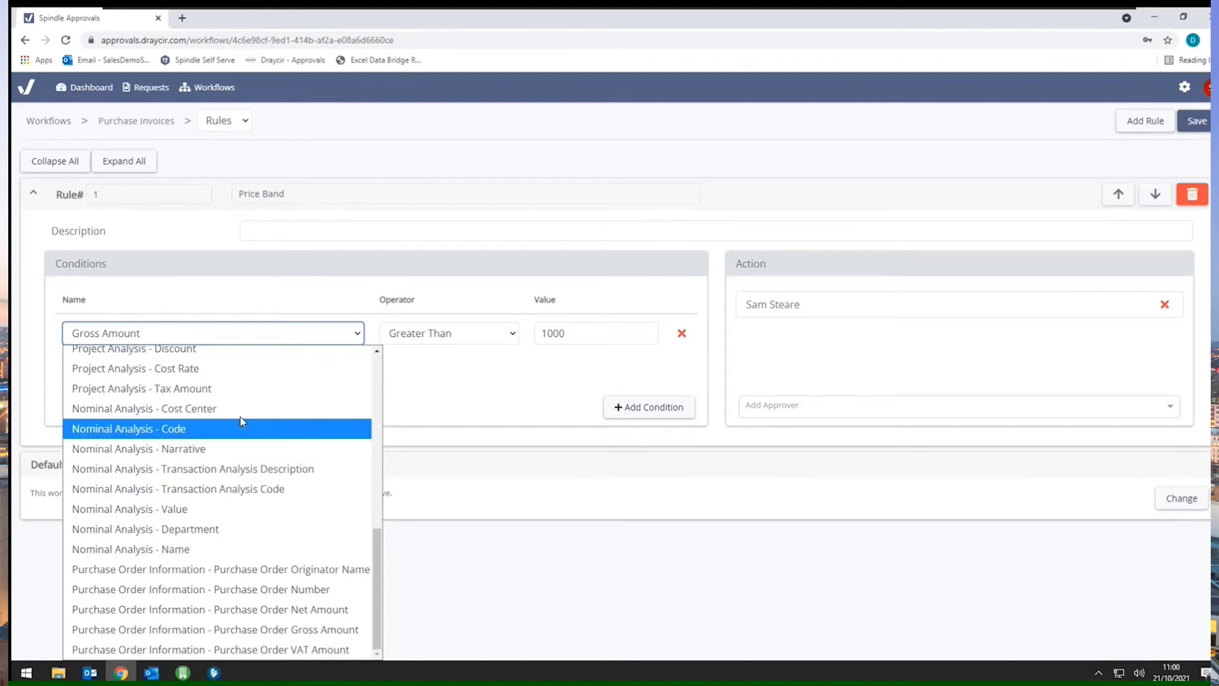
scroll(190, 511, up, 1)
scroll(187, 527, down, 1)
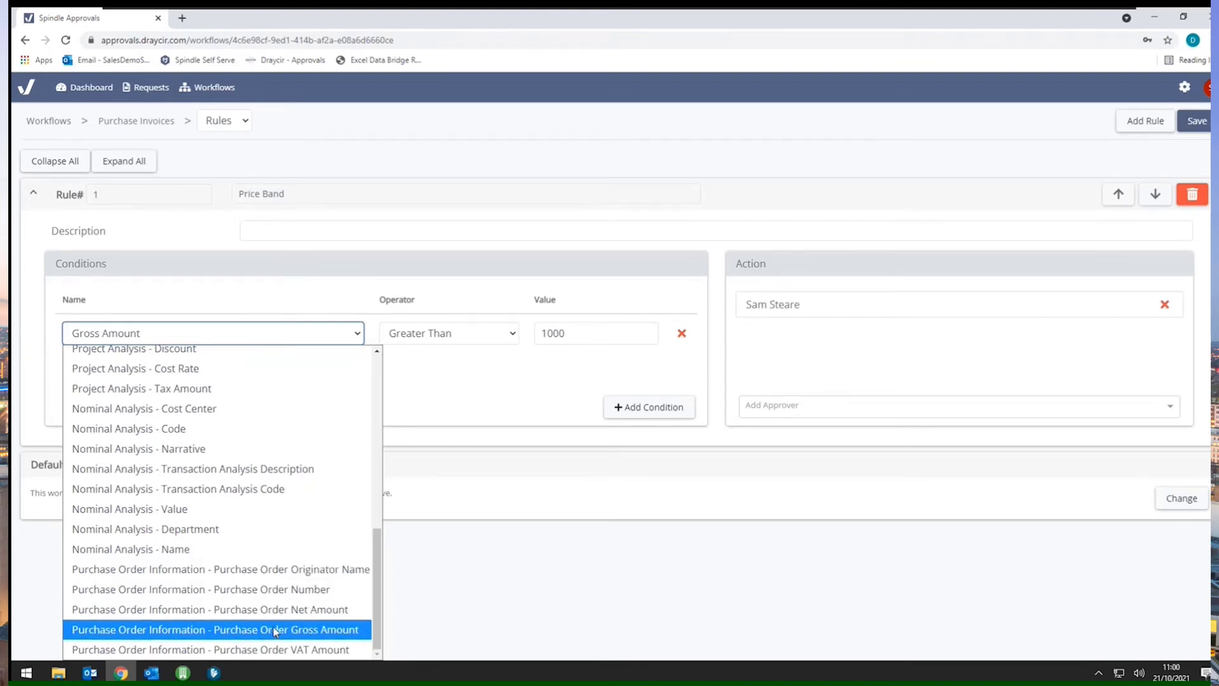
key(Up)
key(Up)
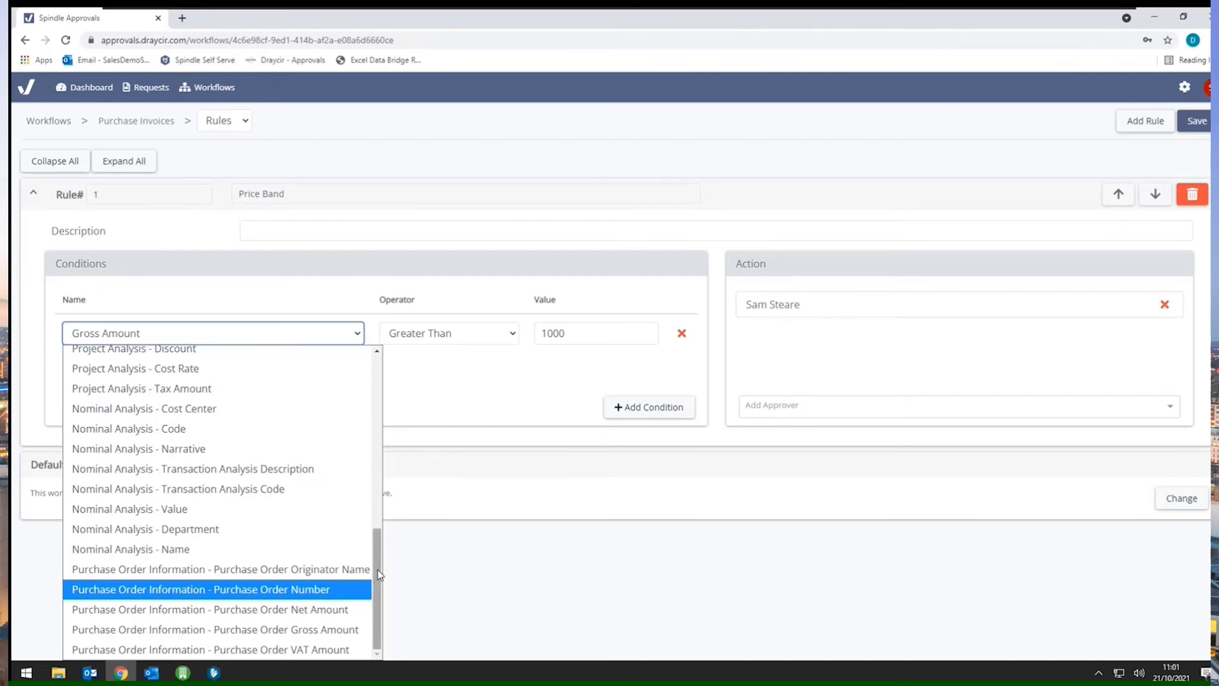
drag(379, 575, 337, 573)
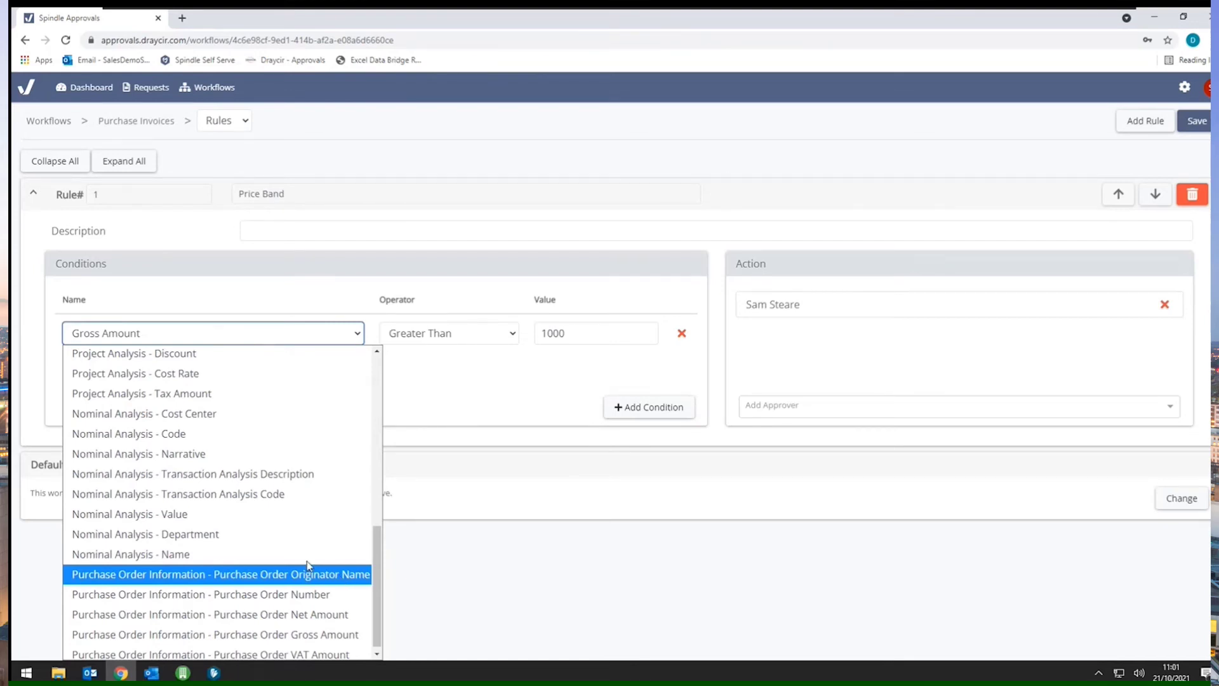
scroll(307, 564, up, 7)
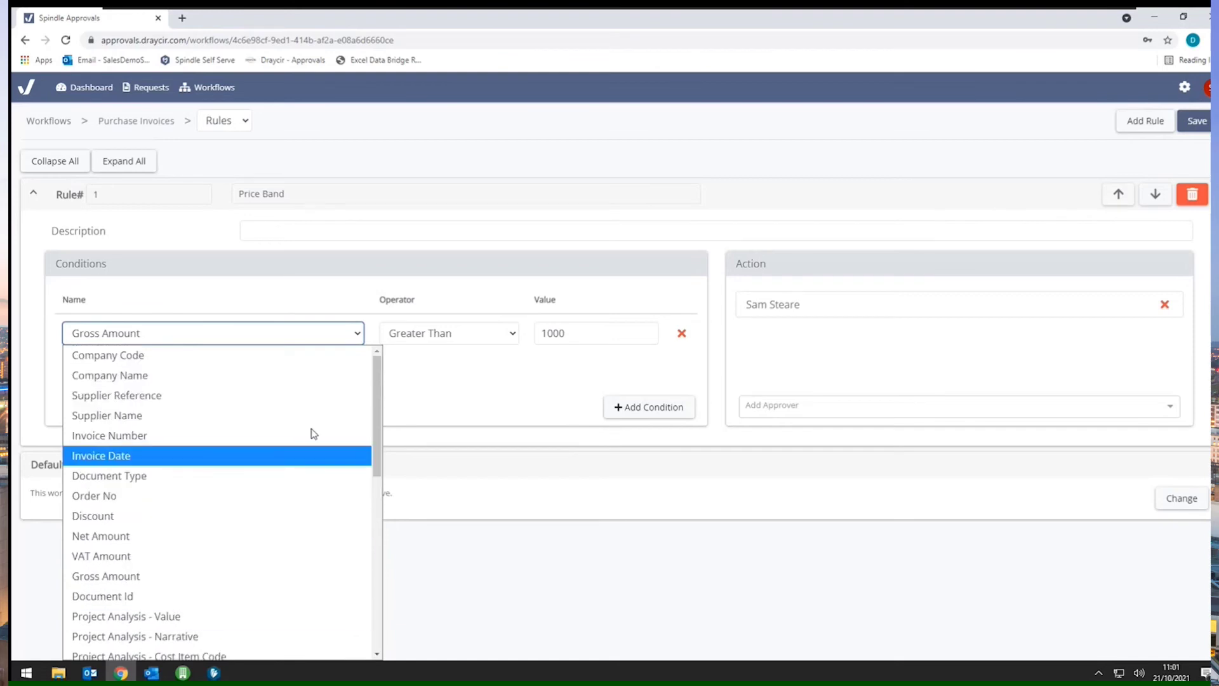
click(498, 357)
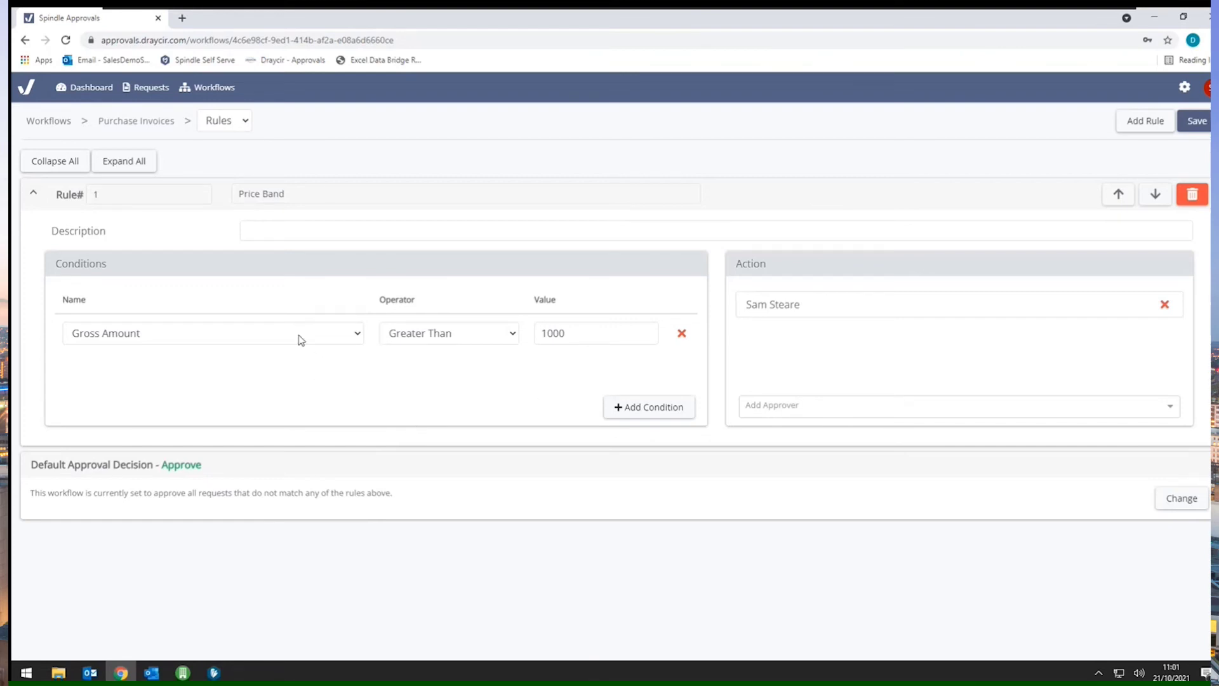
Look through the Price Band rule's selectable approvers and condition operators, keeping Greater Than as the operator
click(866, 406)
click(884, 342)
click(470, 336)
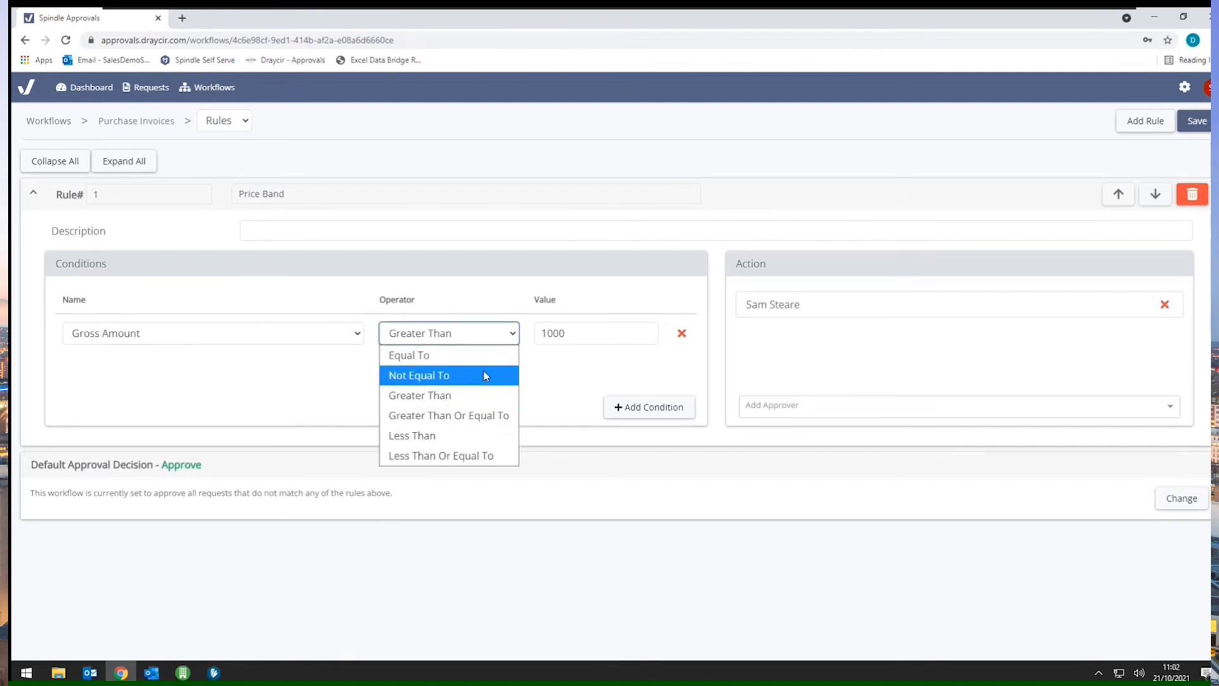
click(475, 396)
click(511, 363)
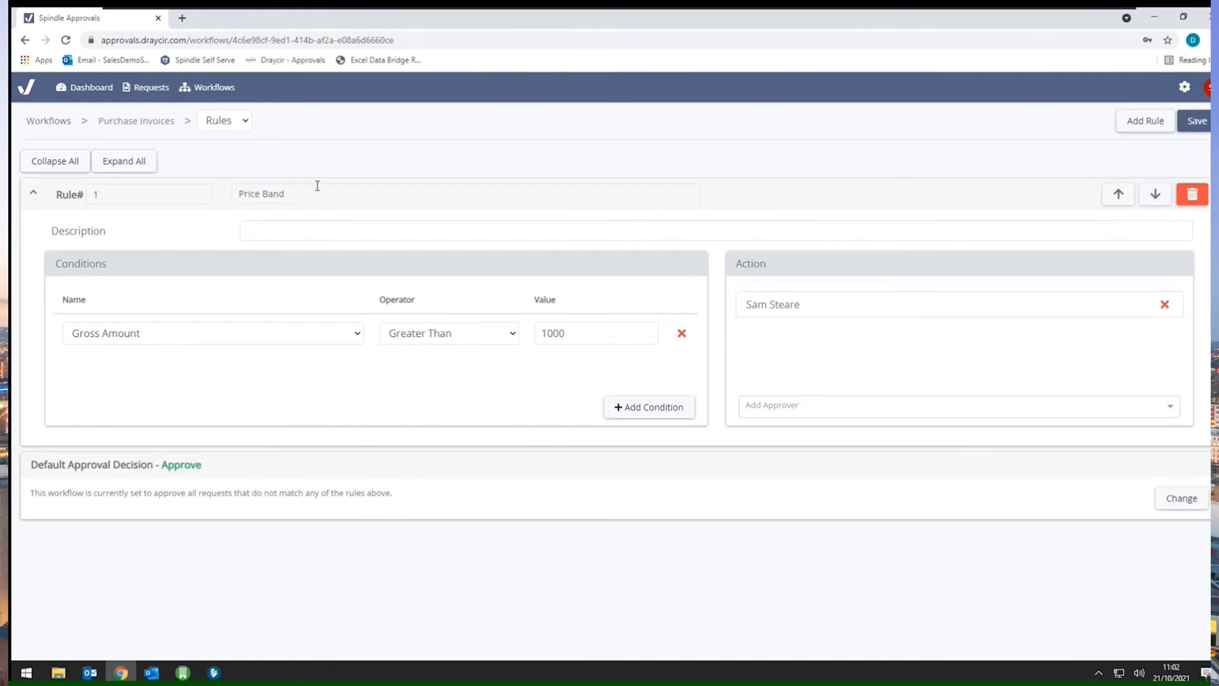
Close Spindle Approvals, switch to Sage 200, refresh the purchase orders and open the Donaldsons Extrusions order dated 29/05/2020
click(158, 18)
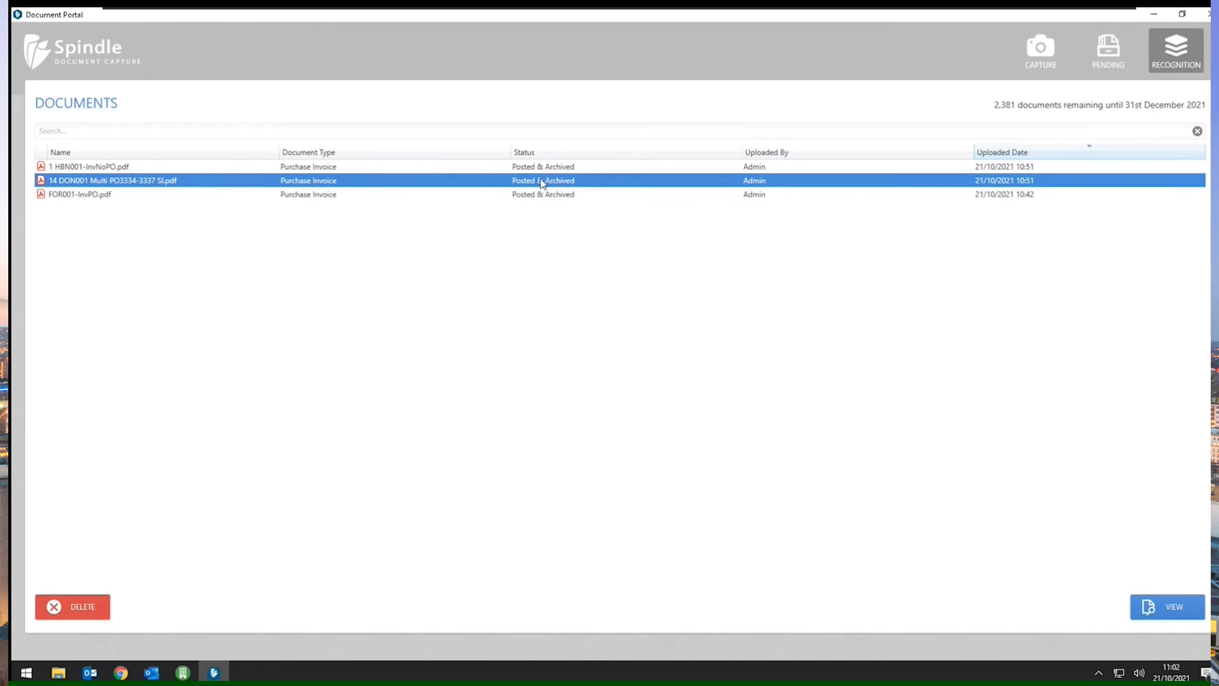
click(183, 673)
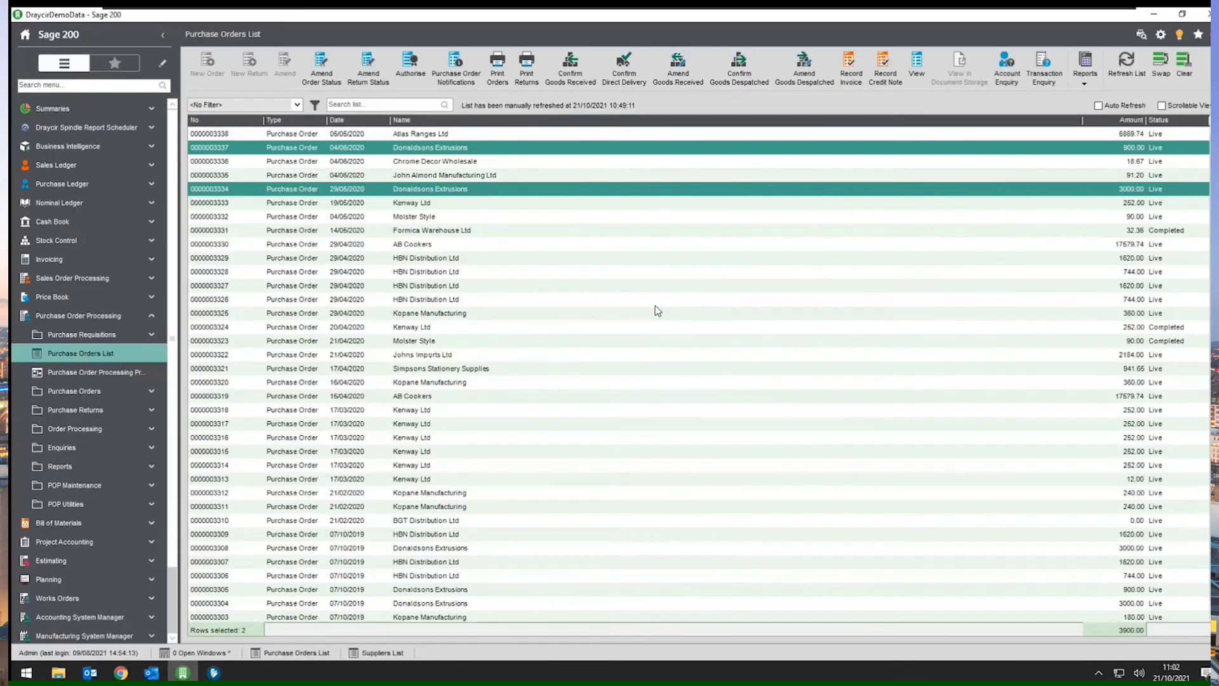
click(1127, 65)
double_click(1091, 192)
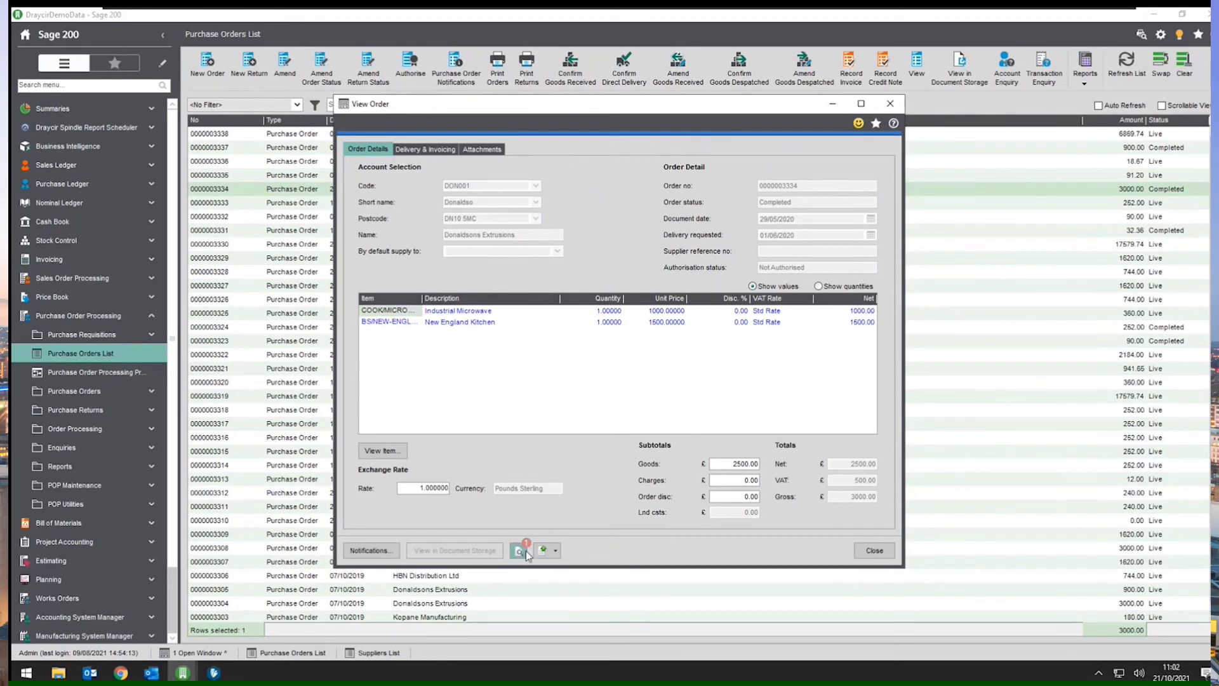
Open the archived purchase invoice associated with the Donaldsons Extrusions order in Spindle Document Capture
click(526, 550)
click(376, 169)
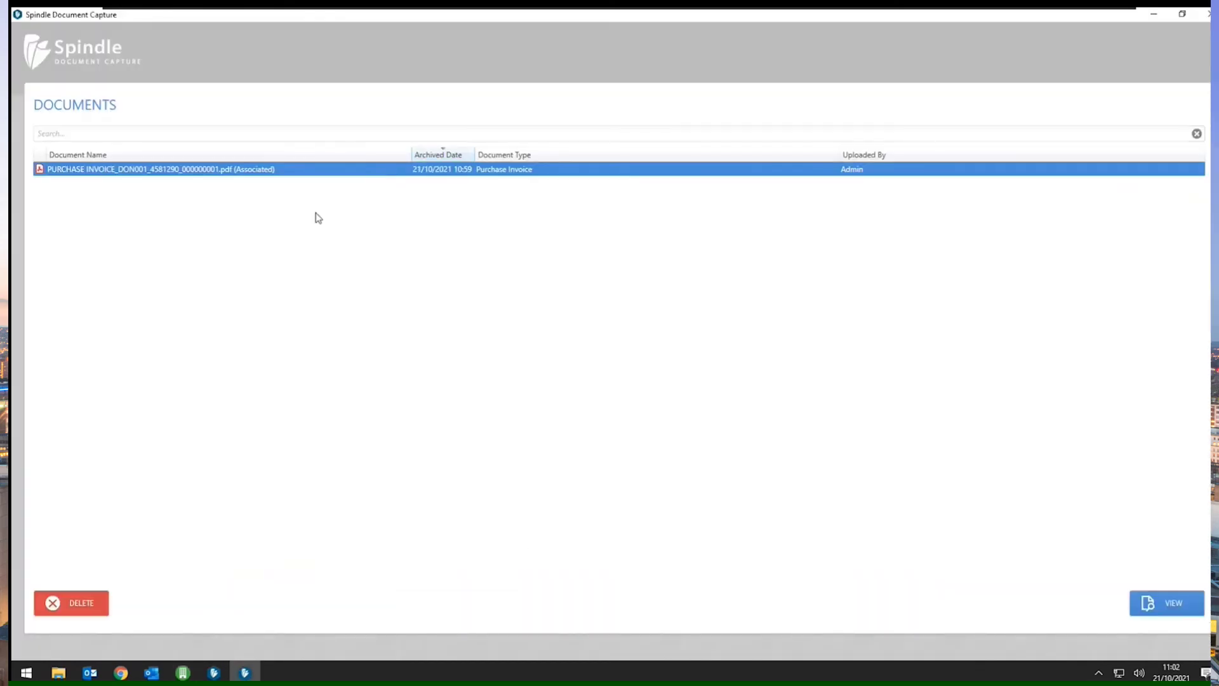
click(1150, 611)
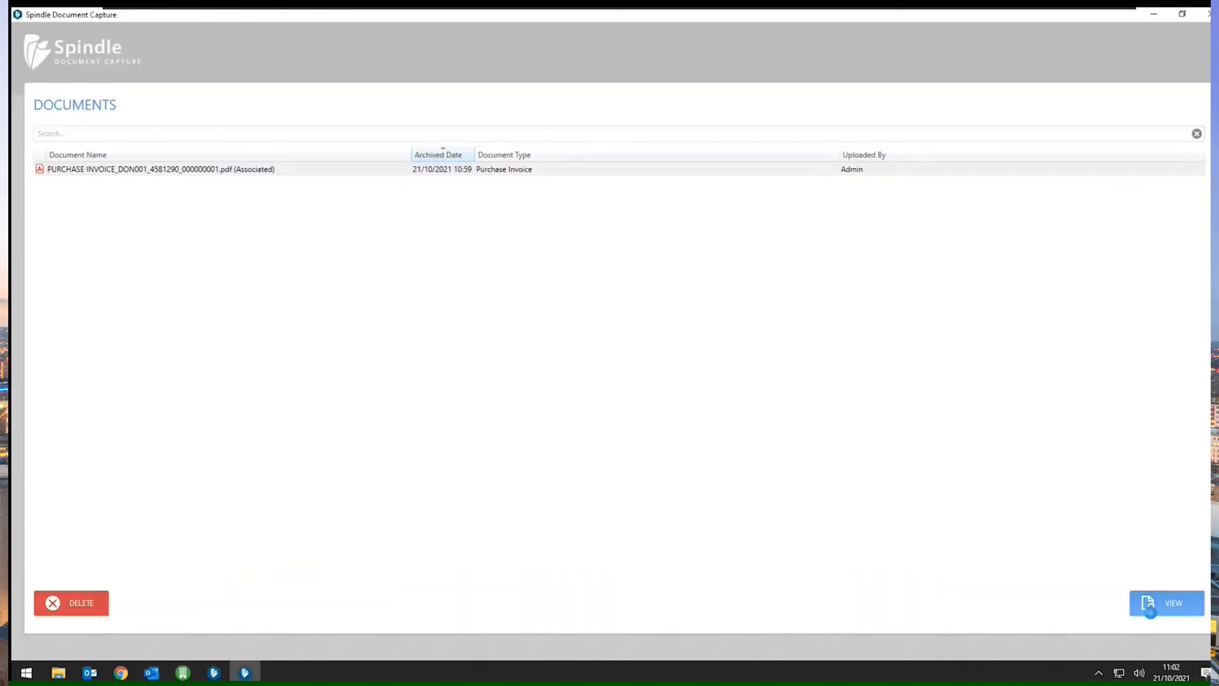
Read through the archived Donaldson Extrusion invoice, and close it along with its document list and the purchase order
scroll(613, 259, down, 3)
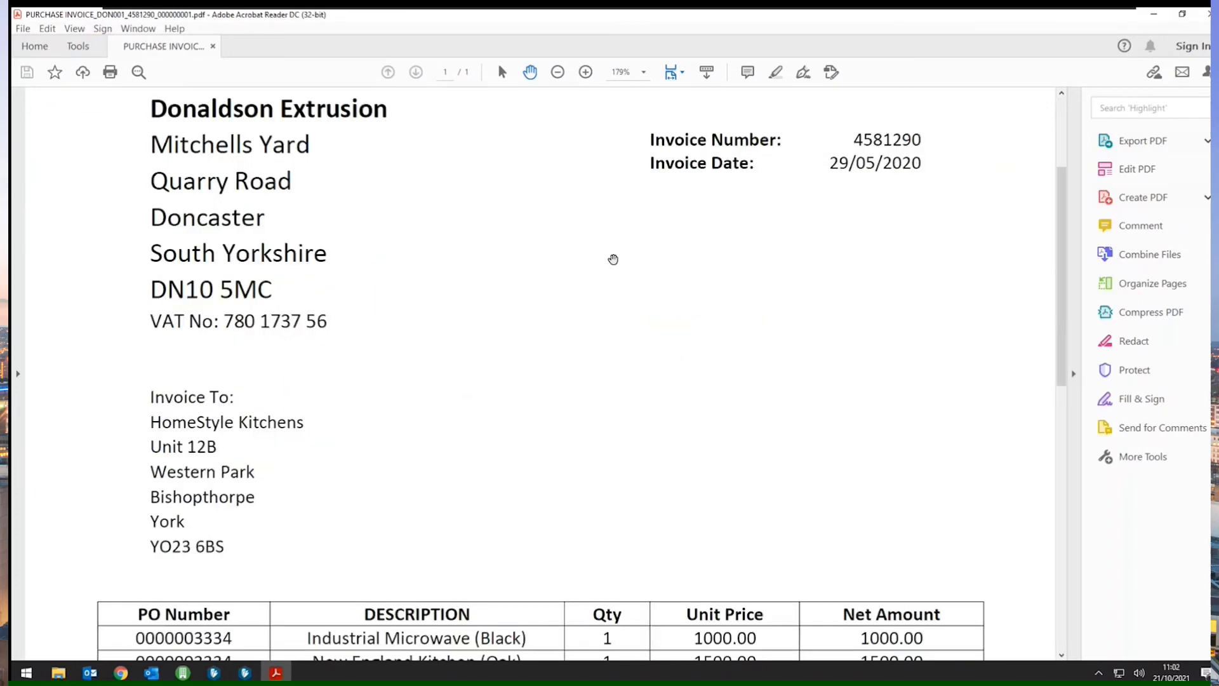
scroll(613, 259, down, 10)
scroll(610, 264, up, 9)
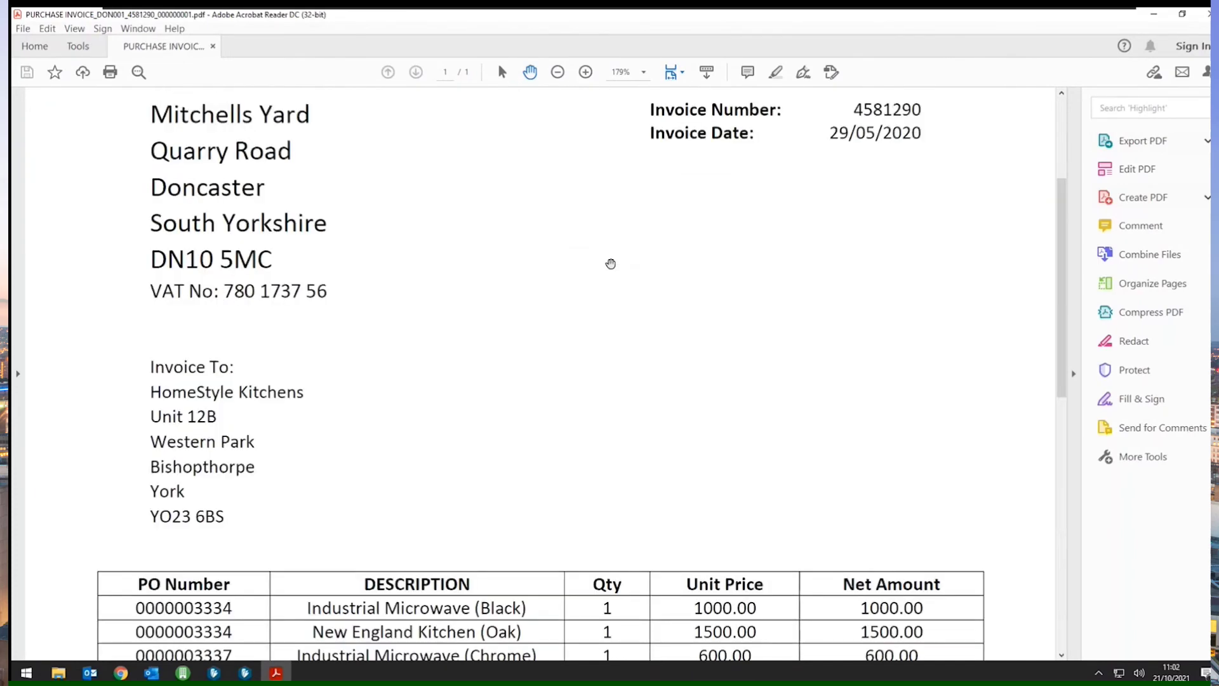
scroll(611, 264, up, 3)
click(1208, 14)
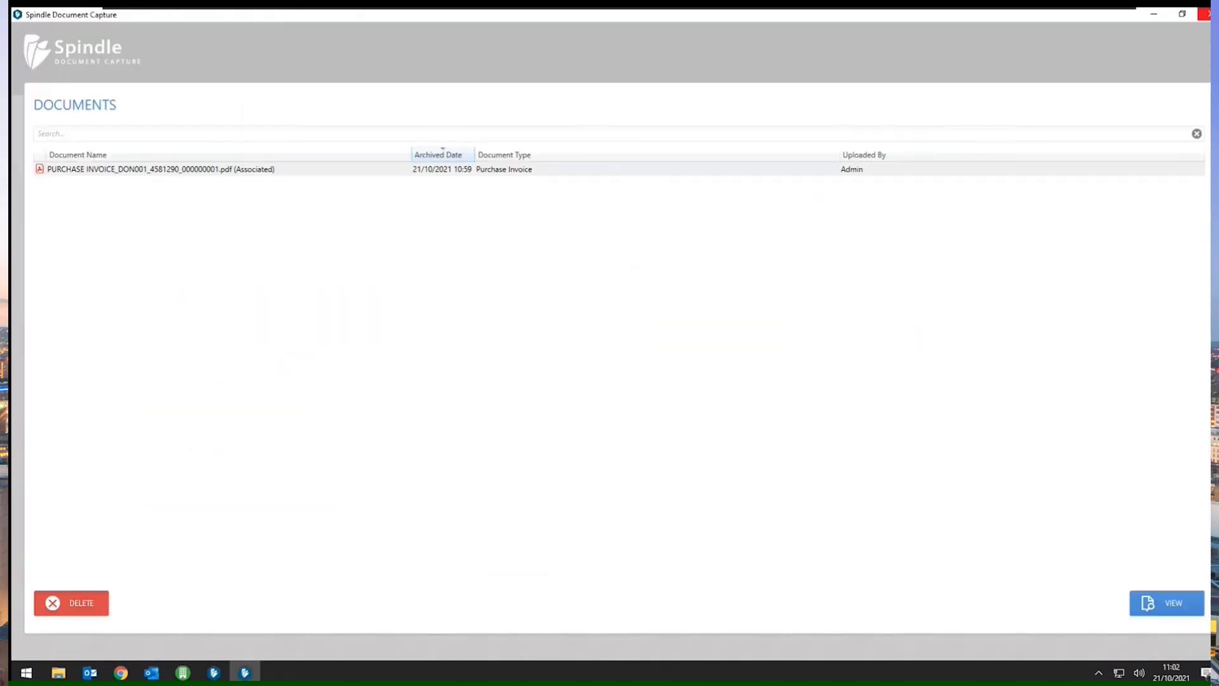
click(1208, 14)
click(887, 101)
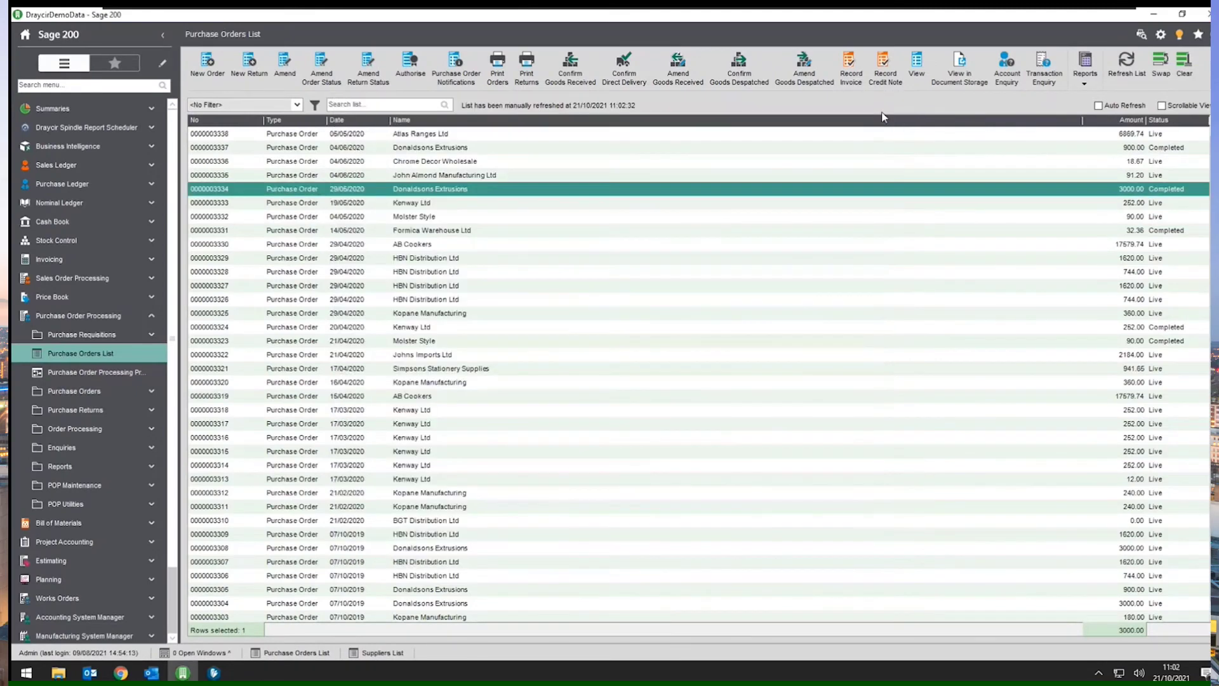
Select both Donaldsons Extrusions purchase orders dated 04/06/2020 and 29/05/2020, and switch to the Document Portal
ctrl+click(530, 146)
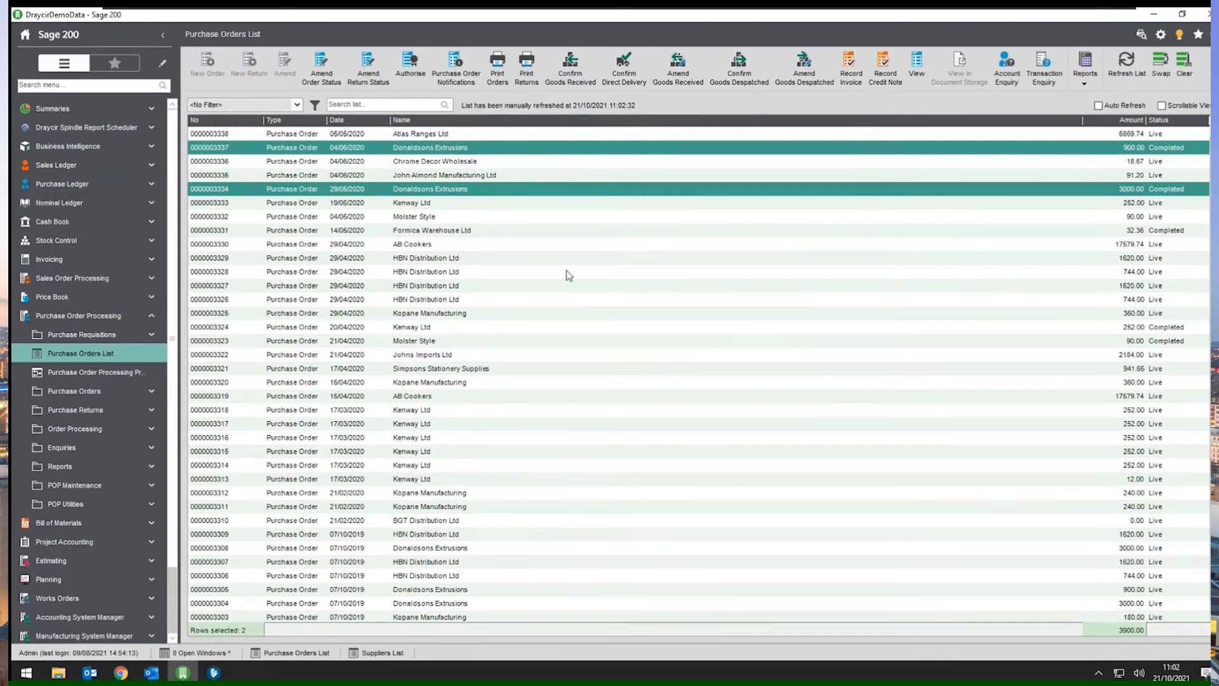
click(1164, 14)
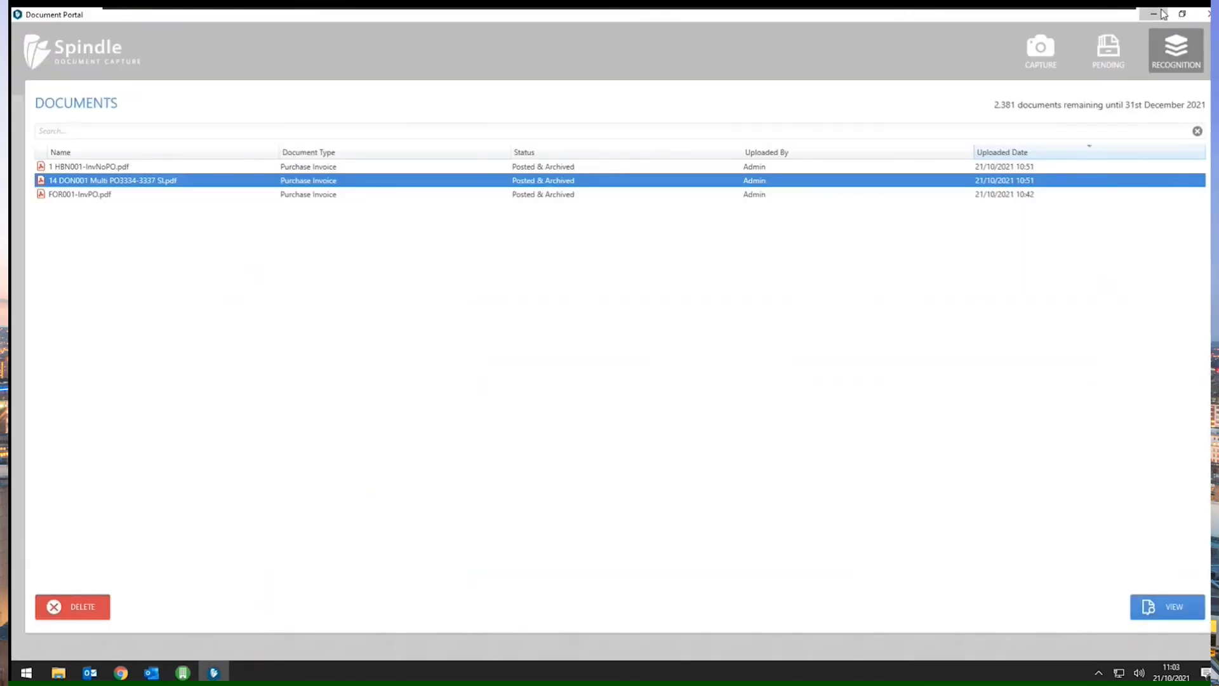
click(1163, 14)
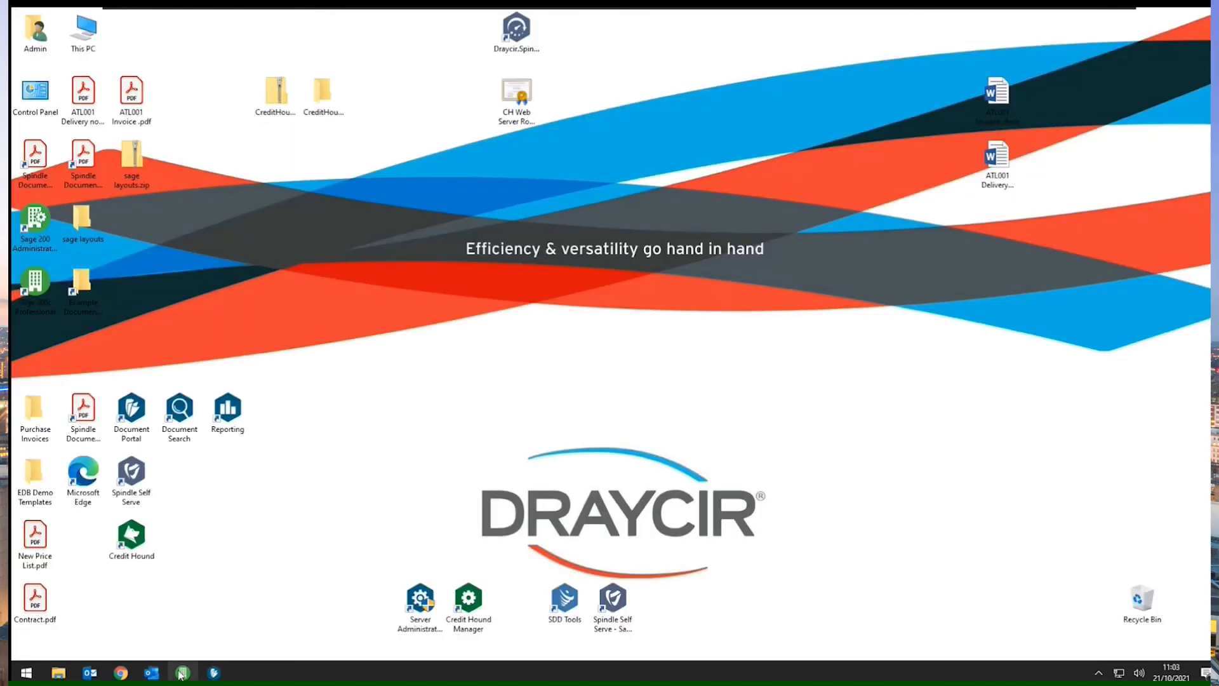
click(213, 671)
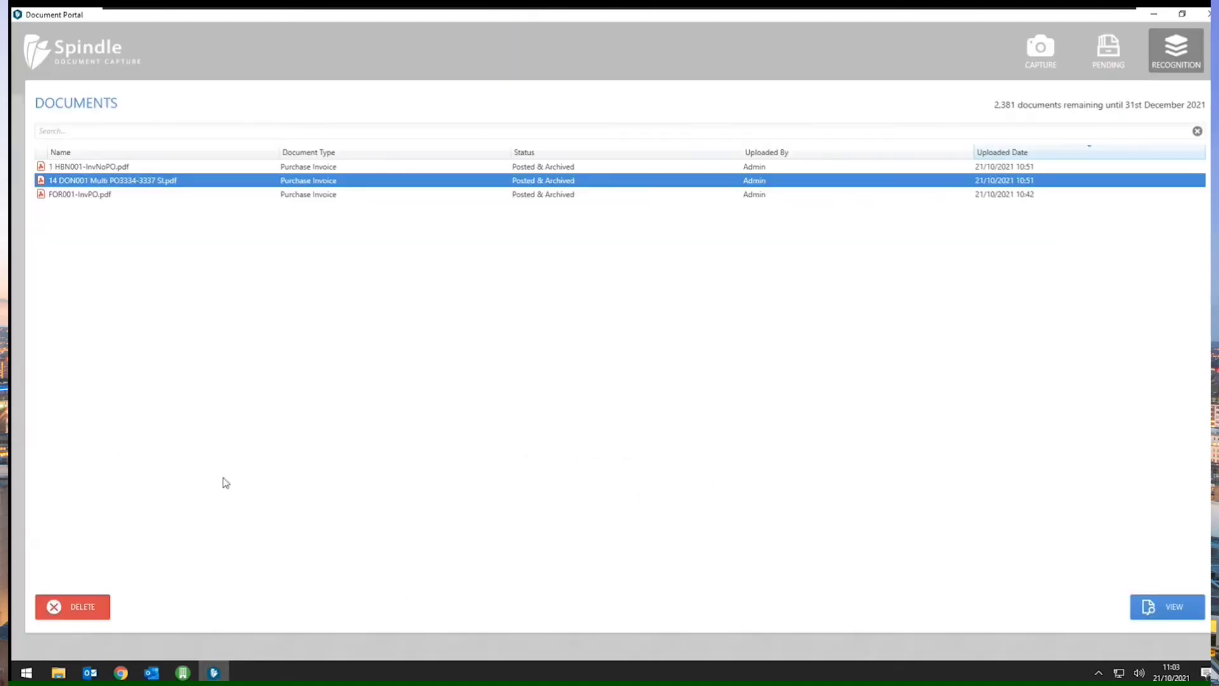
Return to Sage 200, open the Donaldsons Extrusions order dated 29/05/2020 and check the ordered quantity of both lines
click(184, 671)
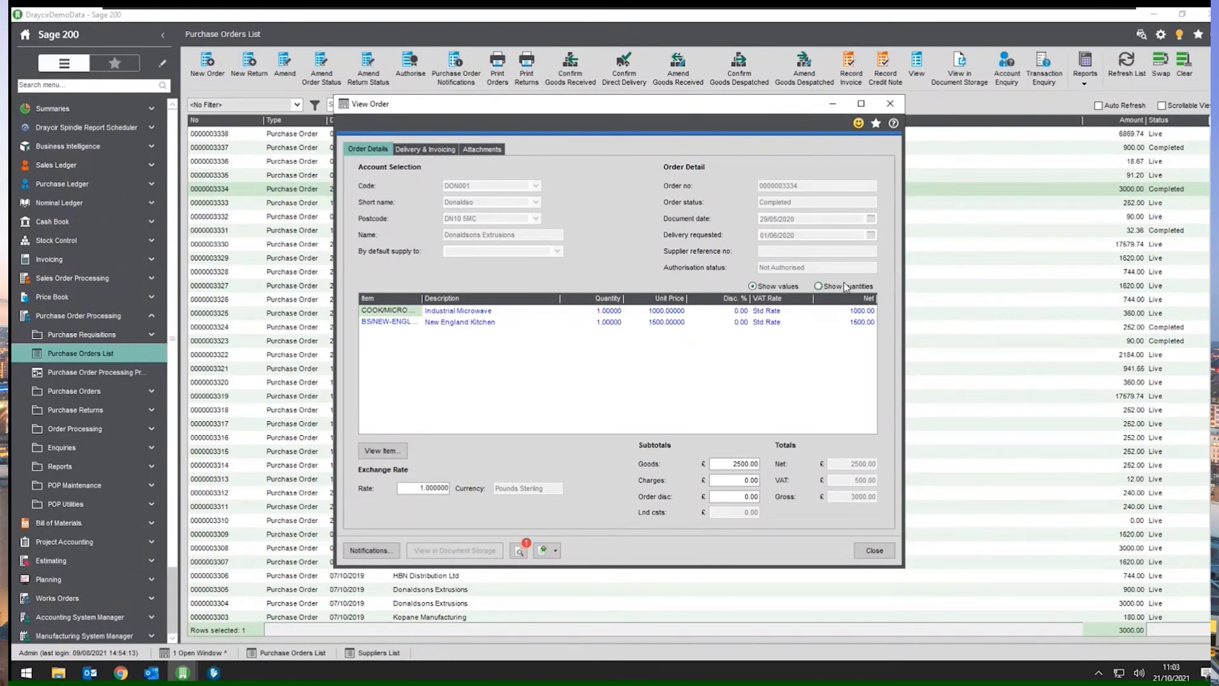
click(604, 314)
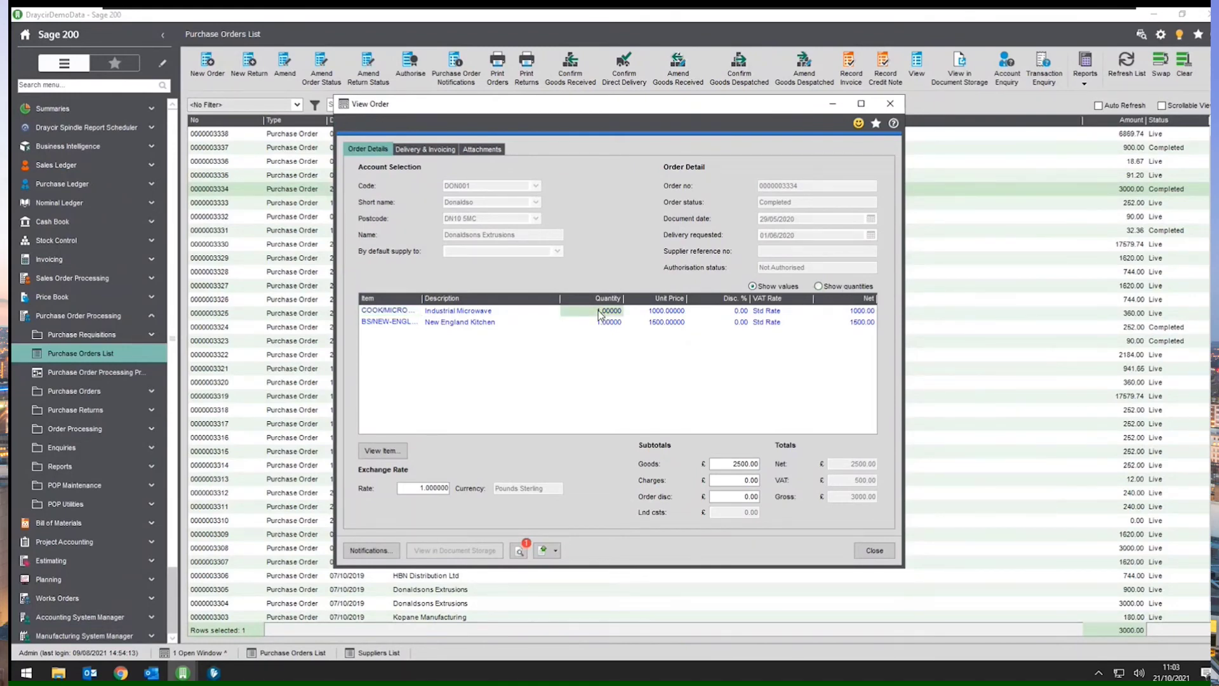
click(605, 326)
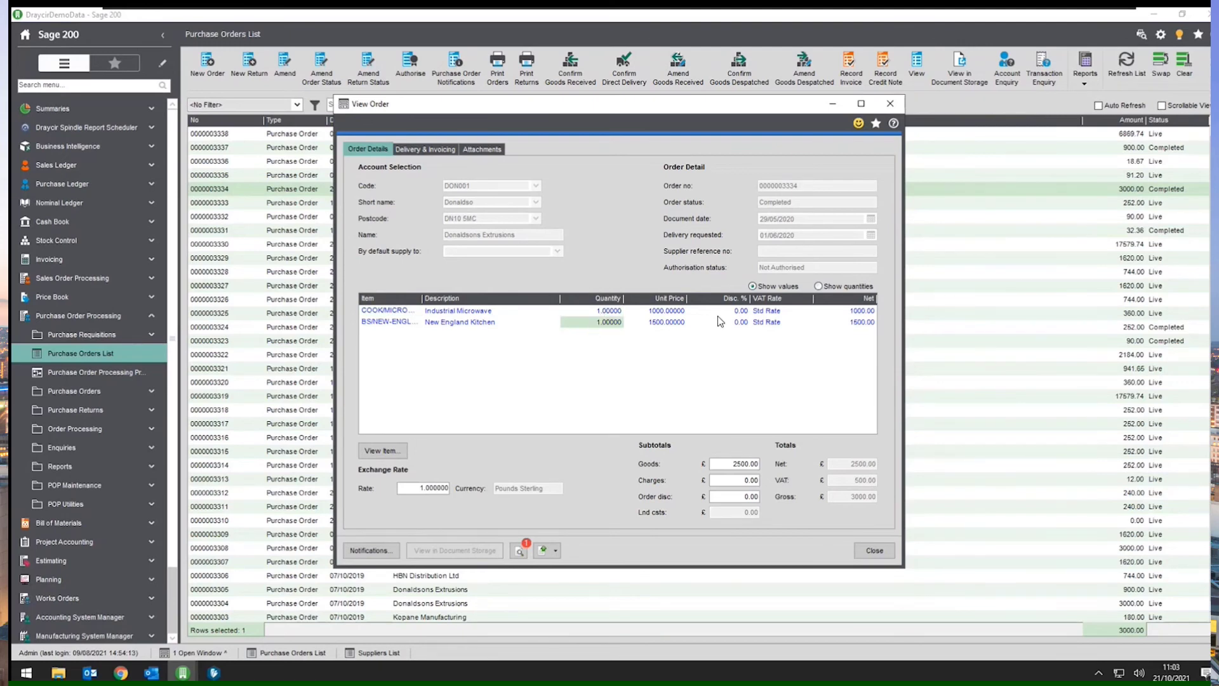
Show the order's quantities, check the invoiced quantity for Industrial Microwave and New England Kitchen, and close the order
click(833, 286)
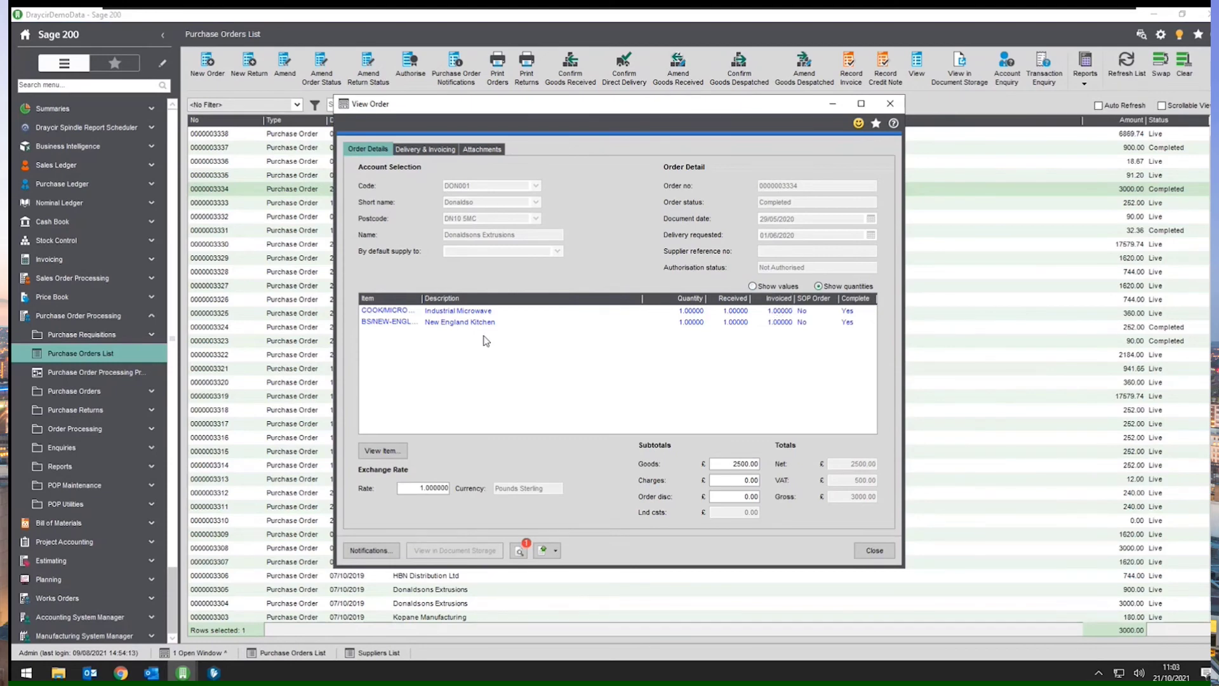
click(465, 313)
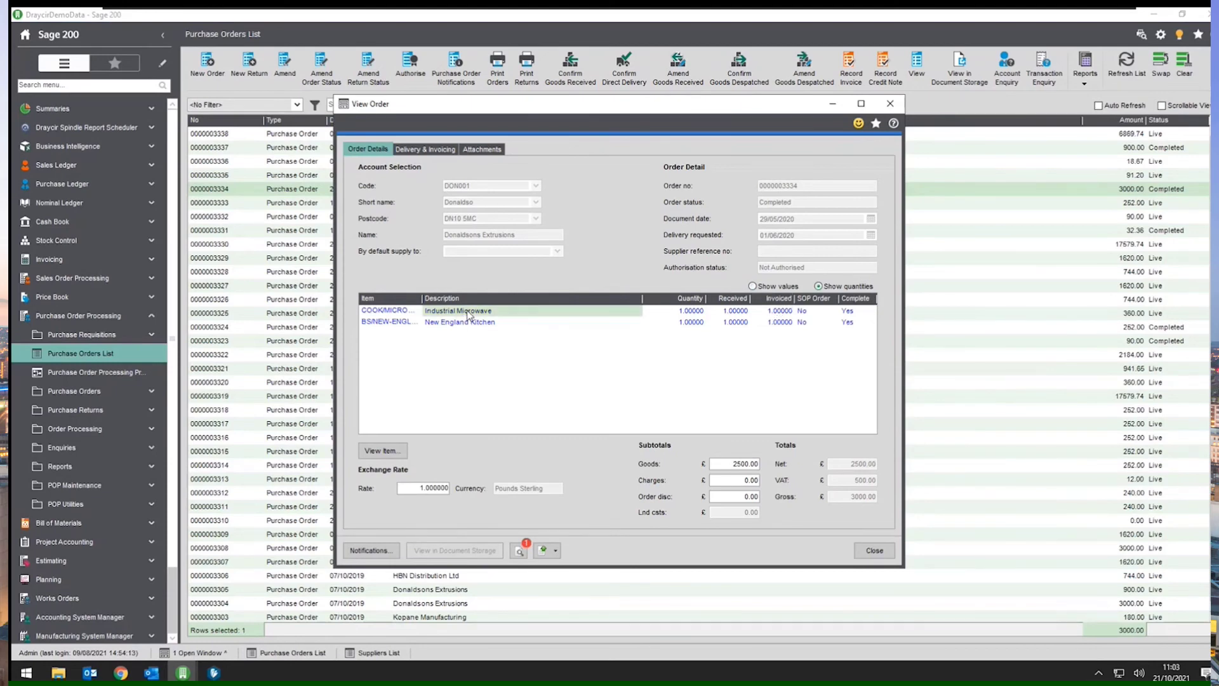
click(773, 312)
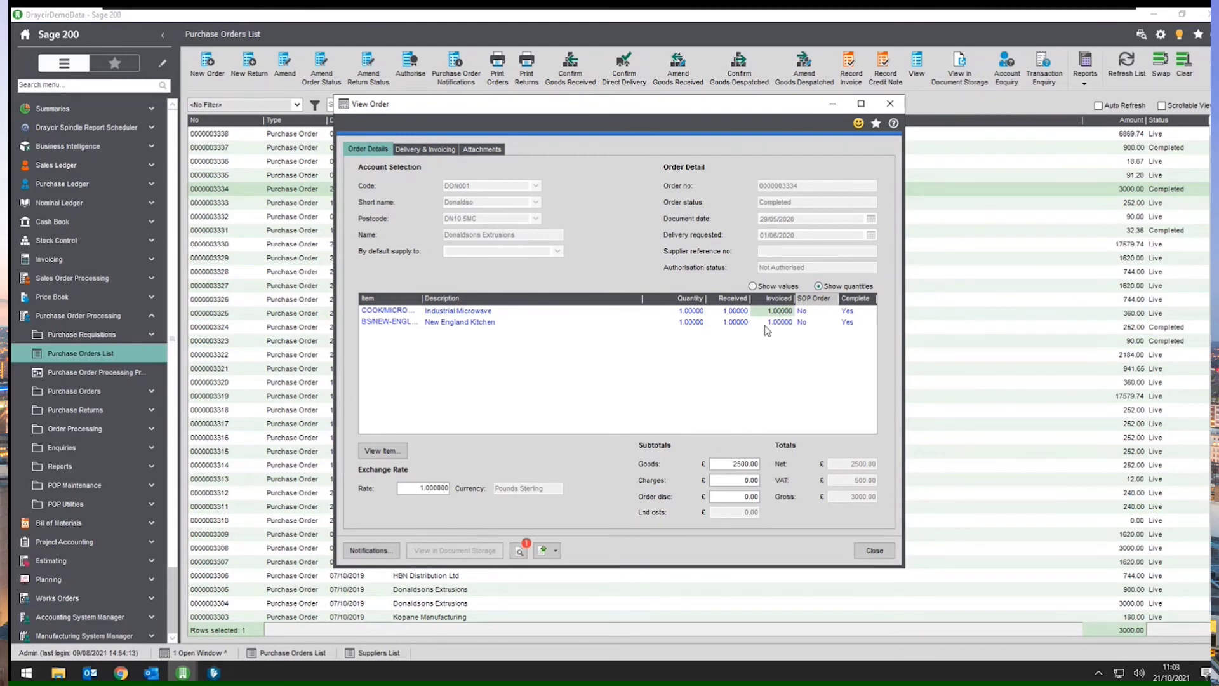
click(405, 325)
click(433, 325)
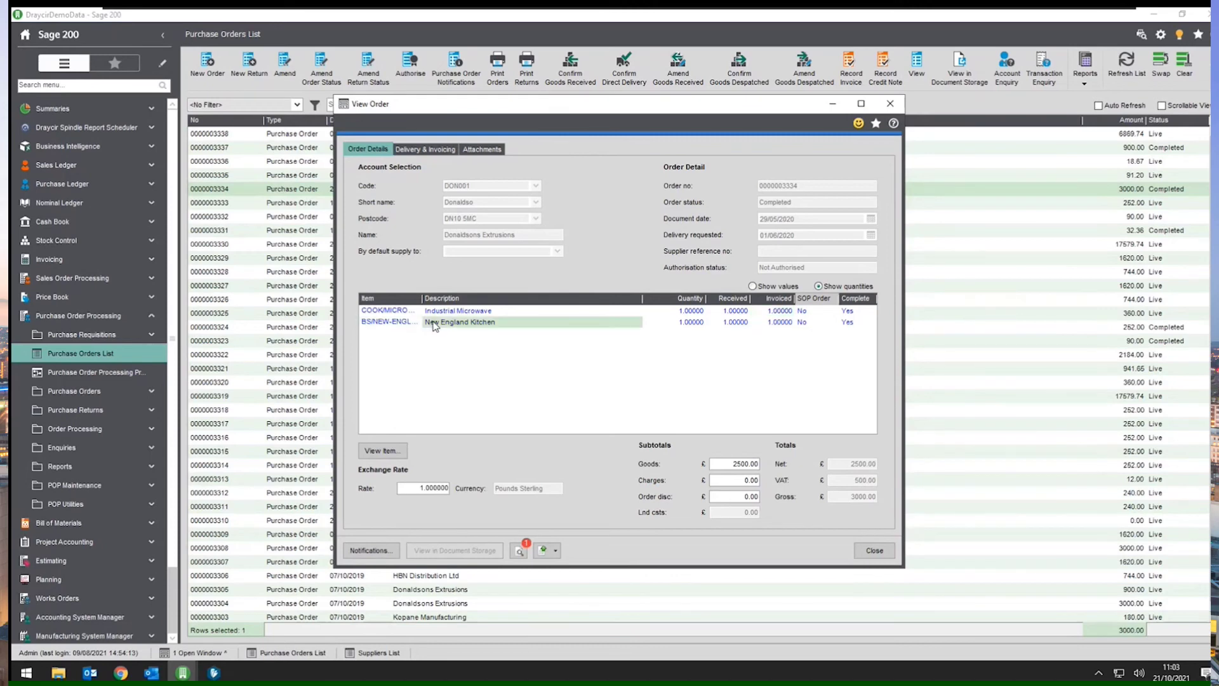
click(786, 322)
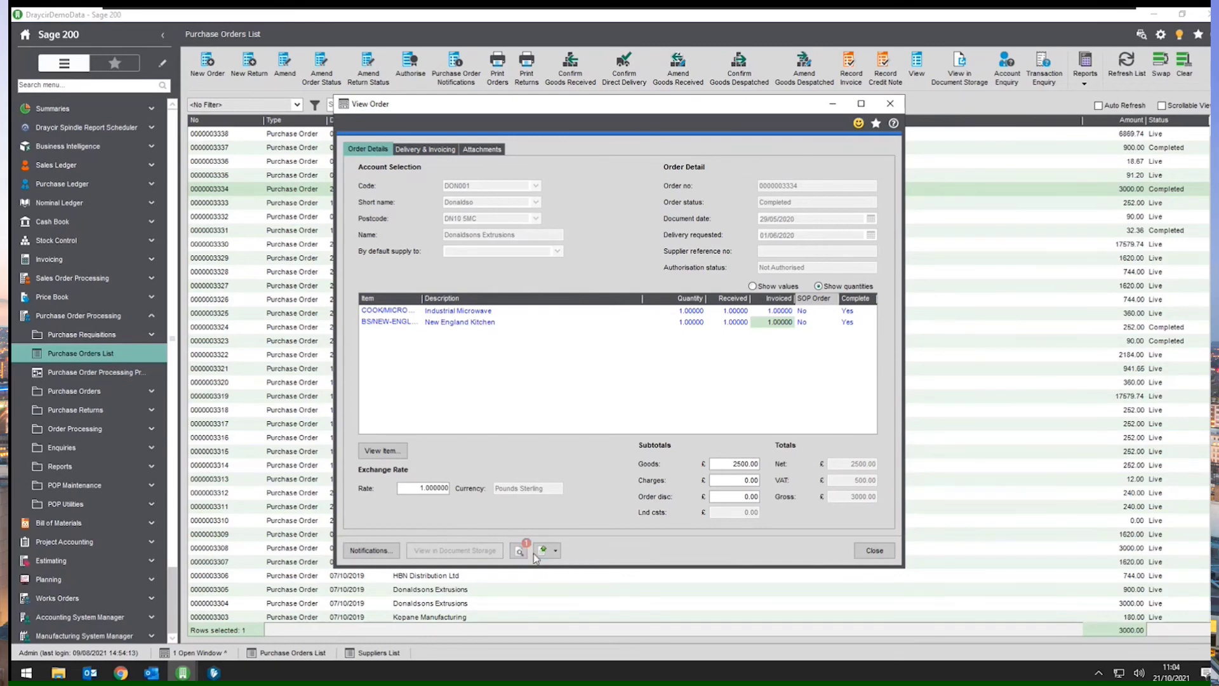
click(873, 550)
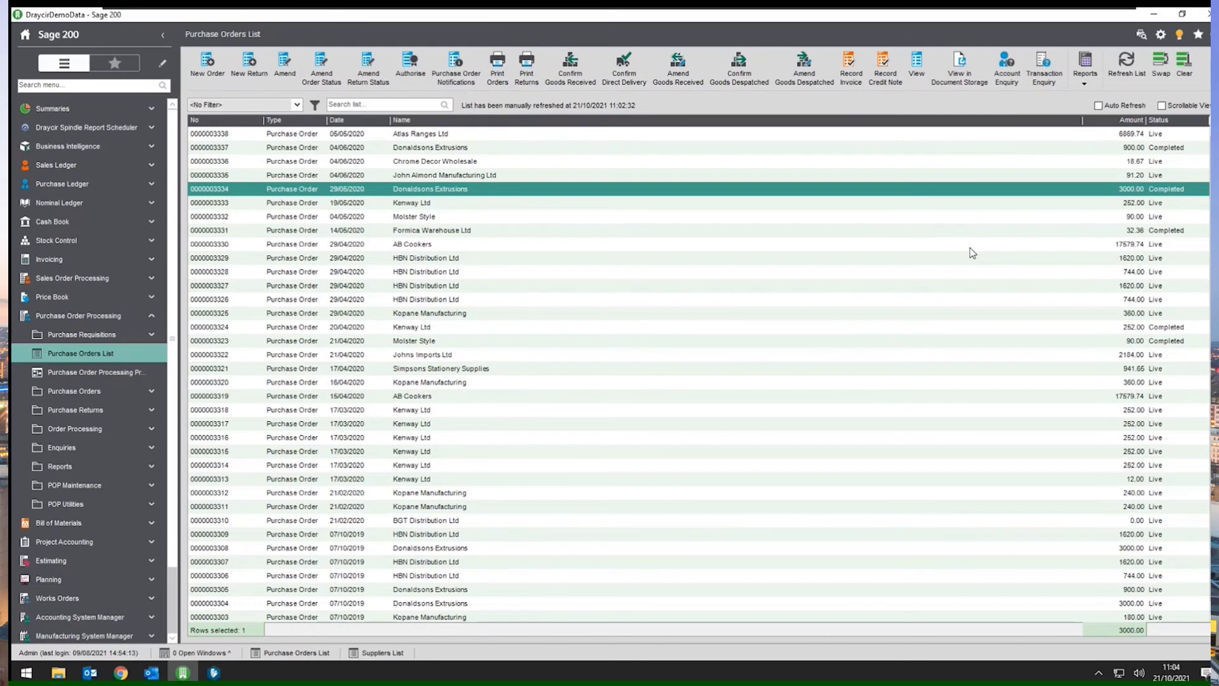
Minimise the open windows, open Document Search for Spindle Document Capture and limit the search to the Purchase Invoice document type
click(1154, 15)
click(1154, 15)
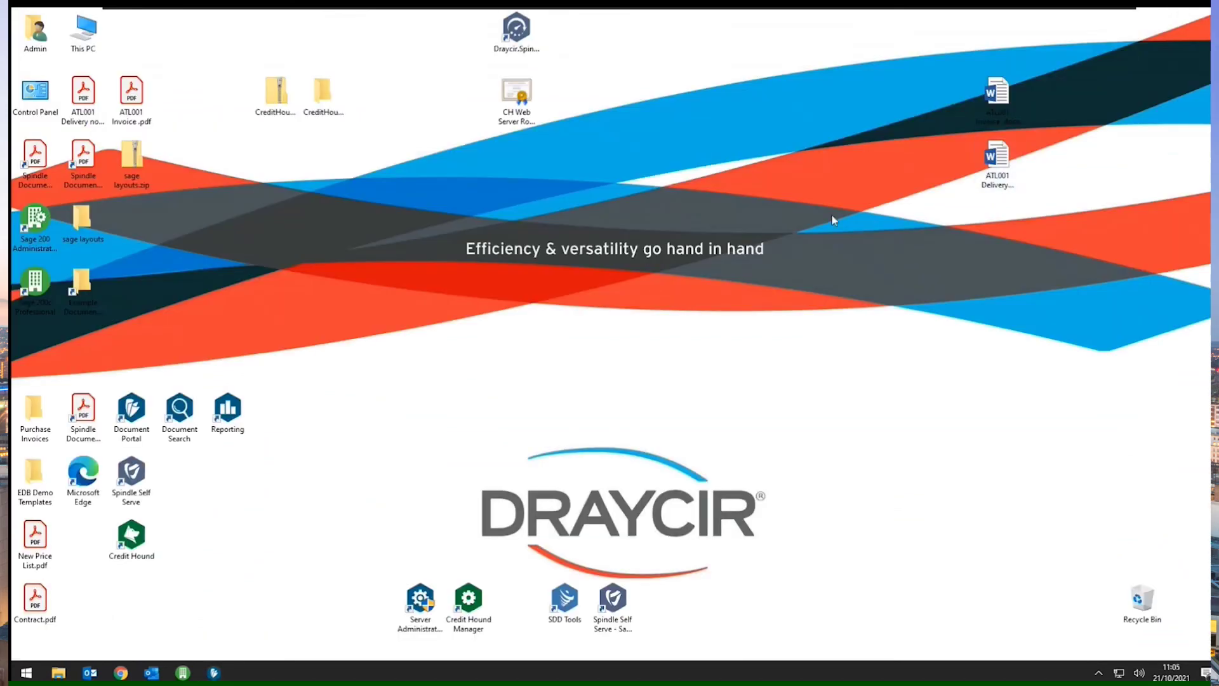
double_click(182, 437)
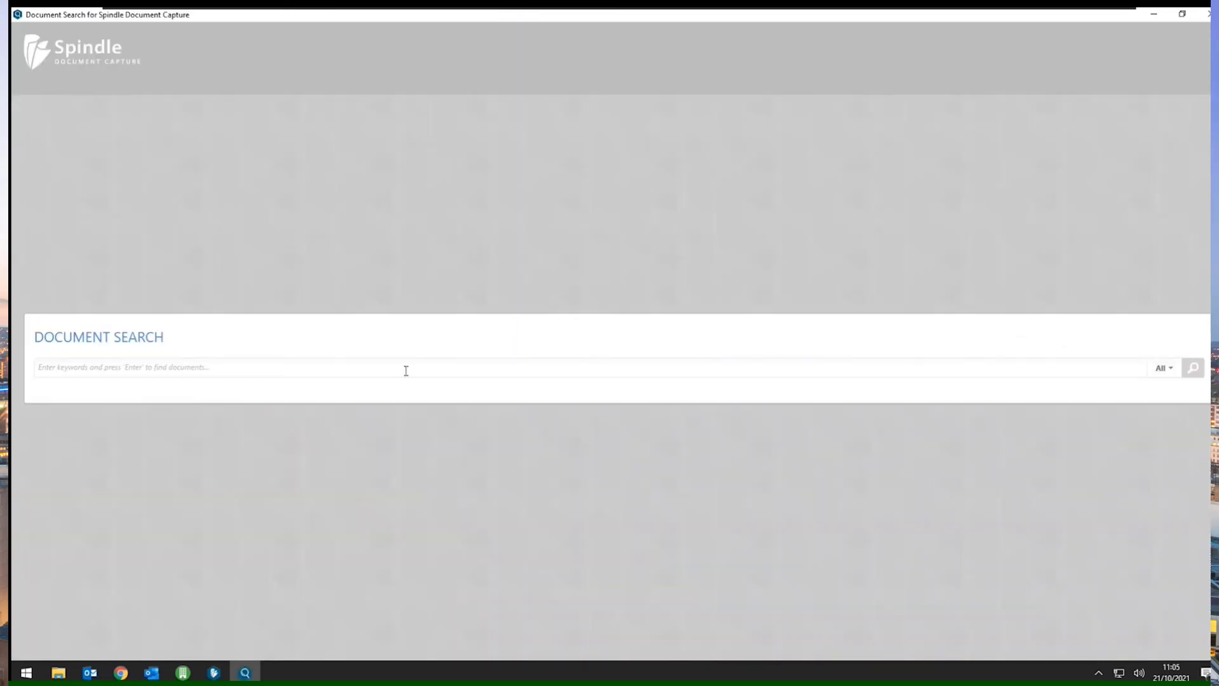
click(406, 369)
click(1162, 367)
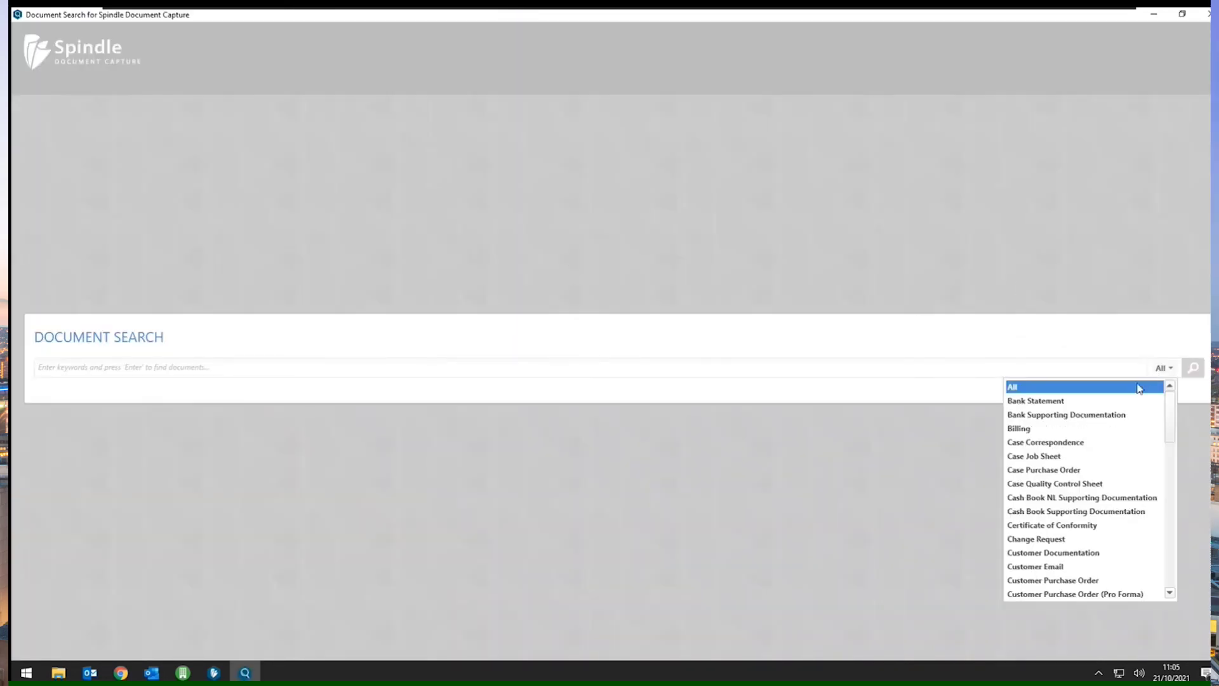
scroll(1133, 457, down, 3)
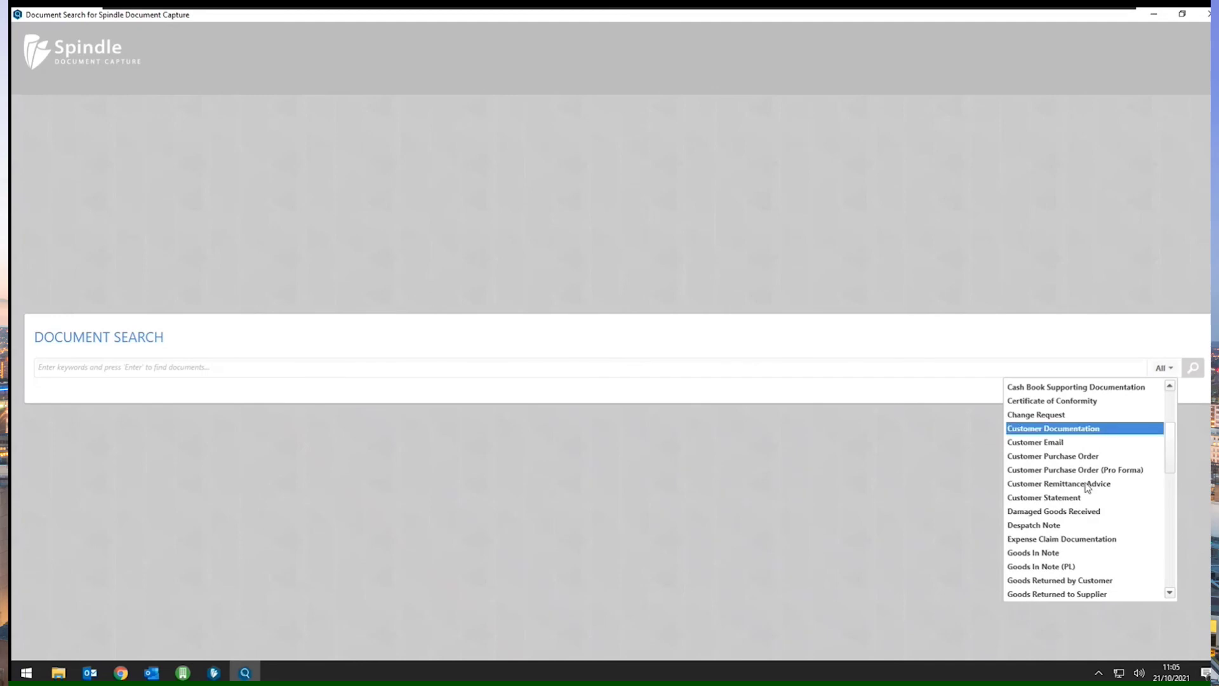
scroll(1087, 526, down, 2)
scroll(1089, 527, down, 5)
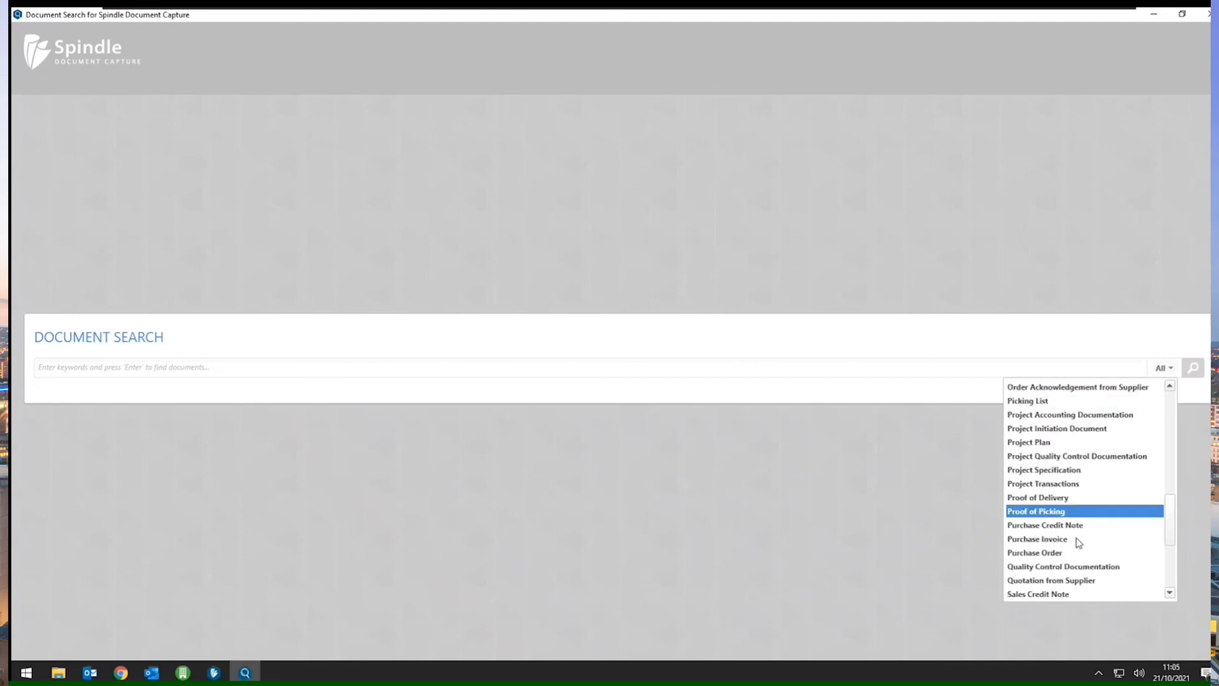
click(1076, 541)
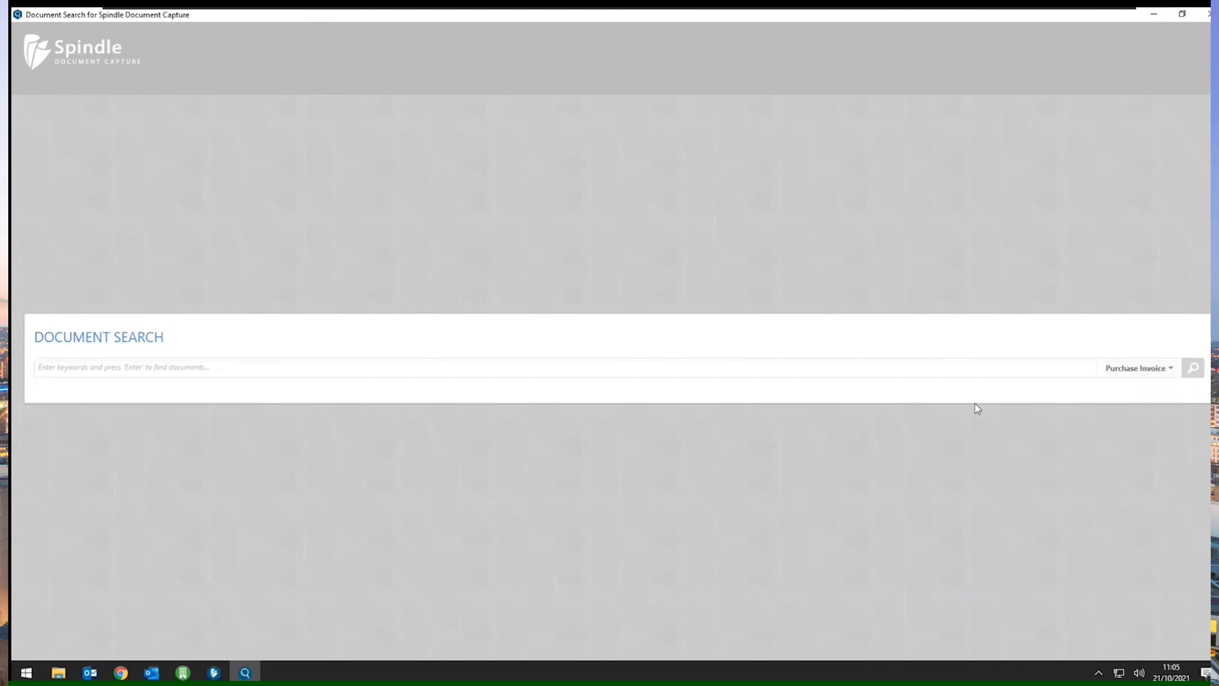
Search the purchase invoices for "formica", select the invoice archived on 21/10/2021, and close Document Search
click(994, 371)
text(formica)
key(Return)
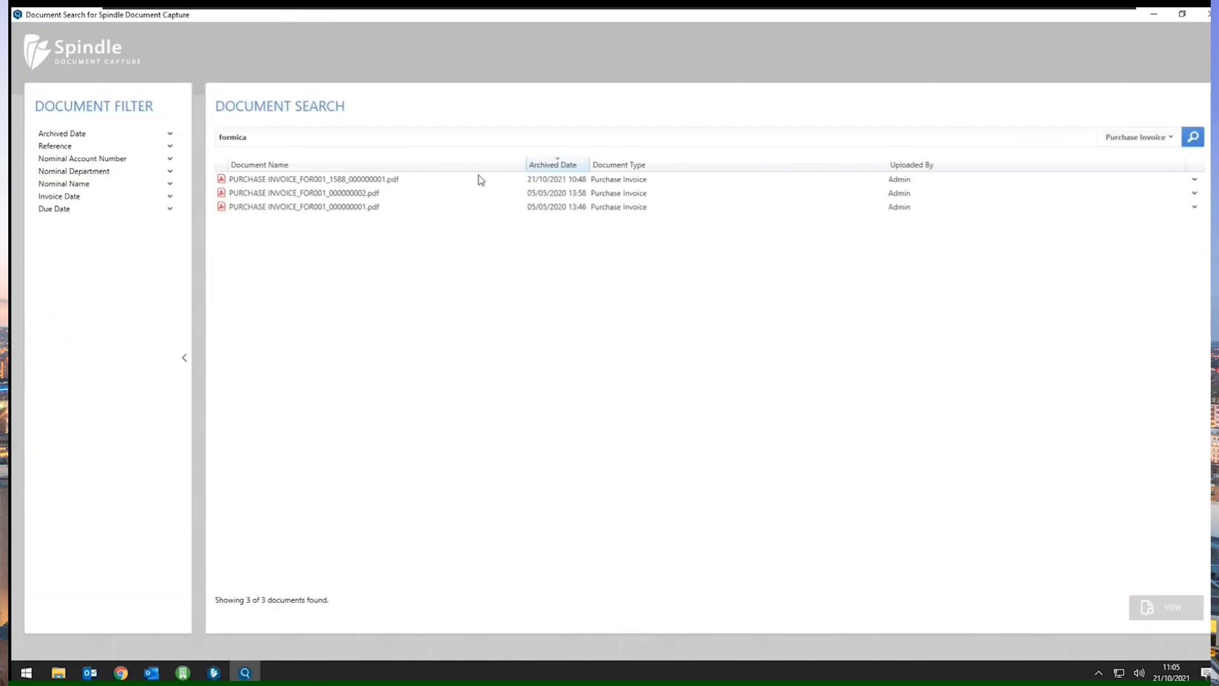
click(559, 180)
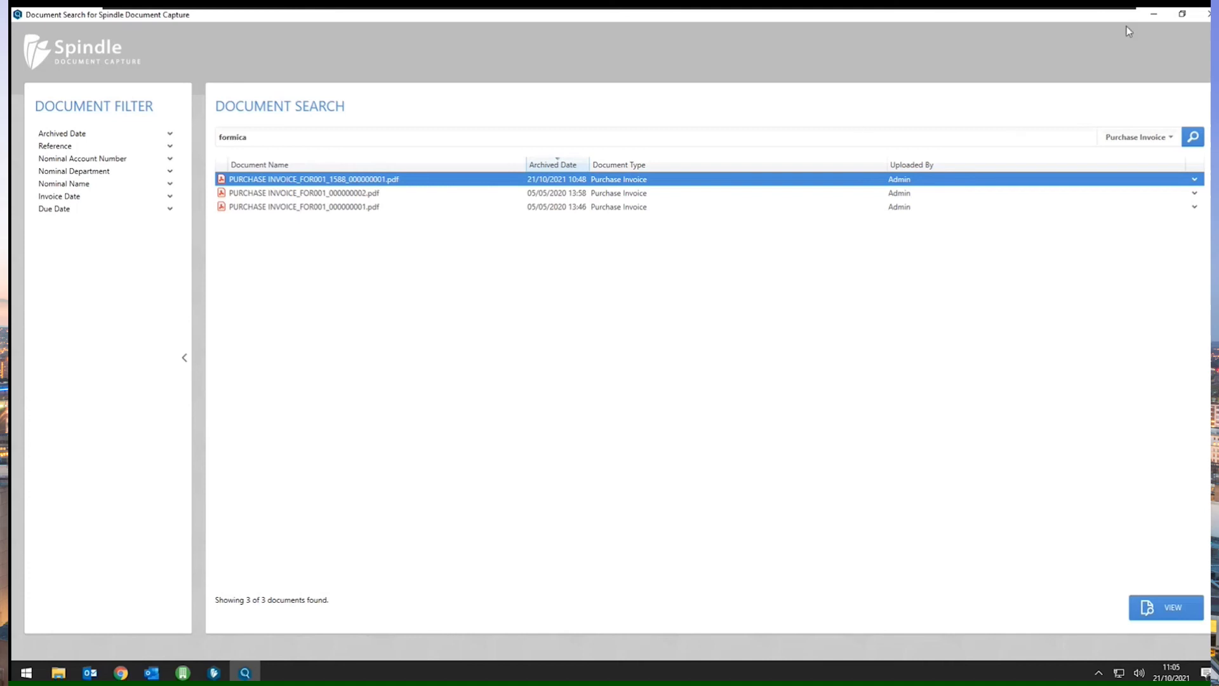
click(1205, 14)
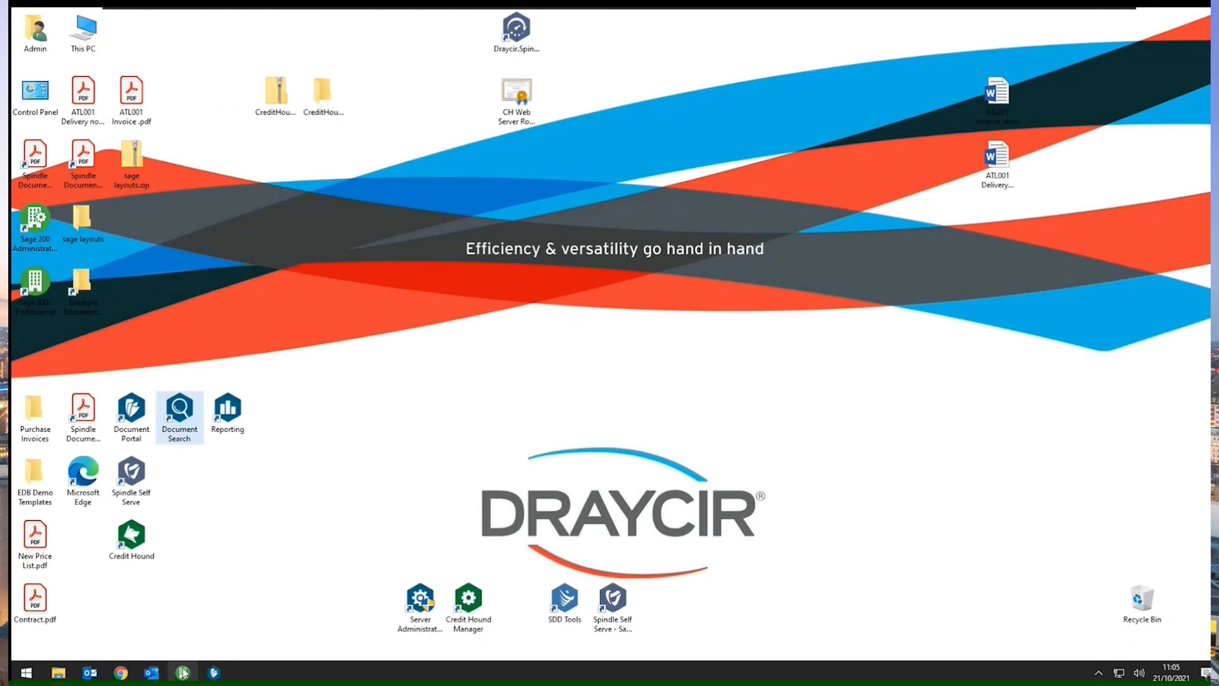
Switch to the Document Portal and display its list of recognised purchase invoices
click(214, 673)
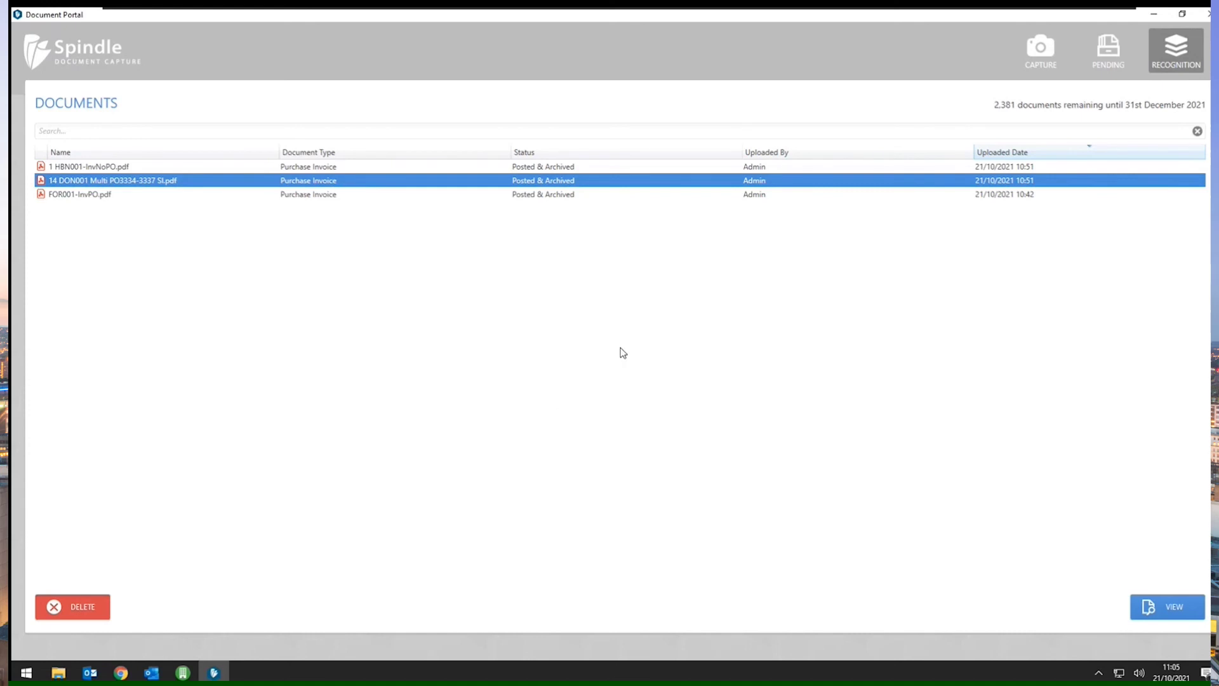
click(1154, 14)
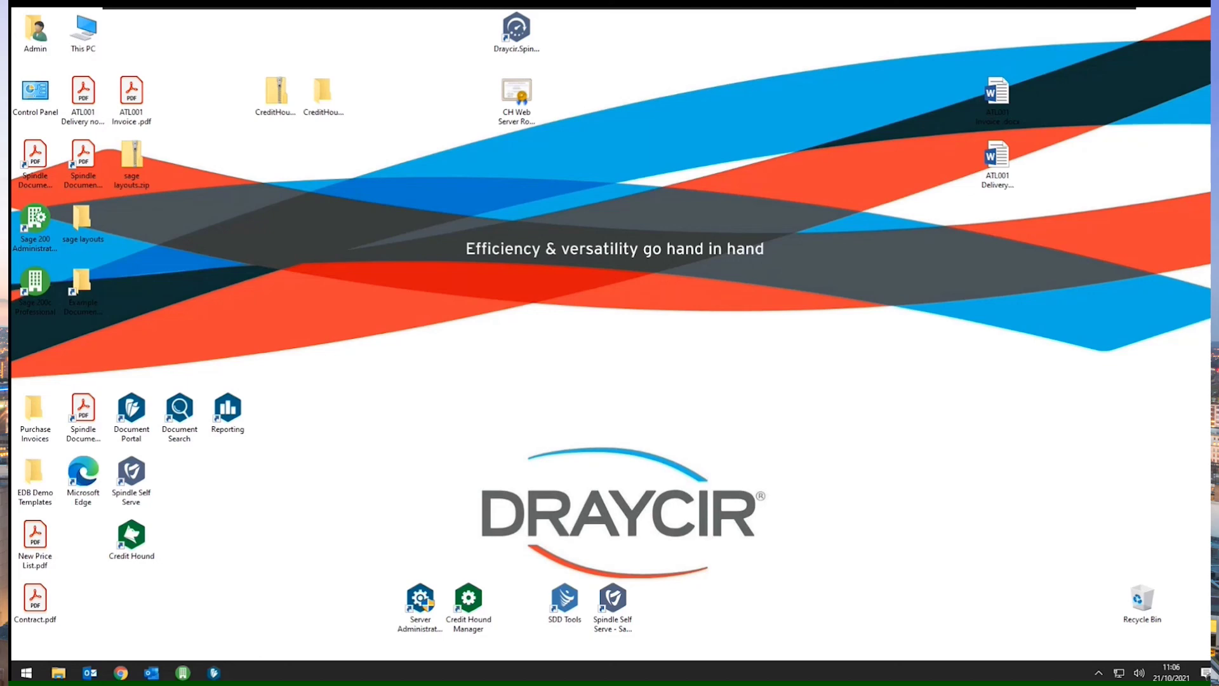
click(220, 671)
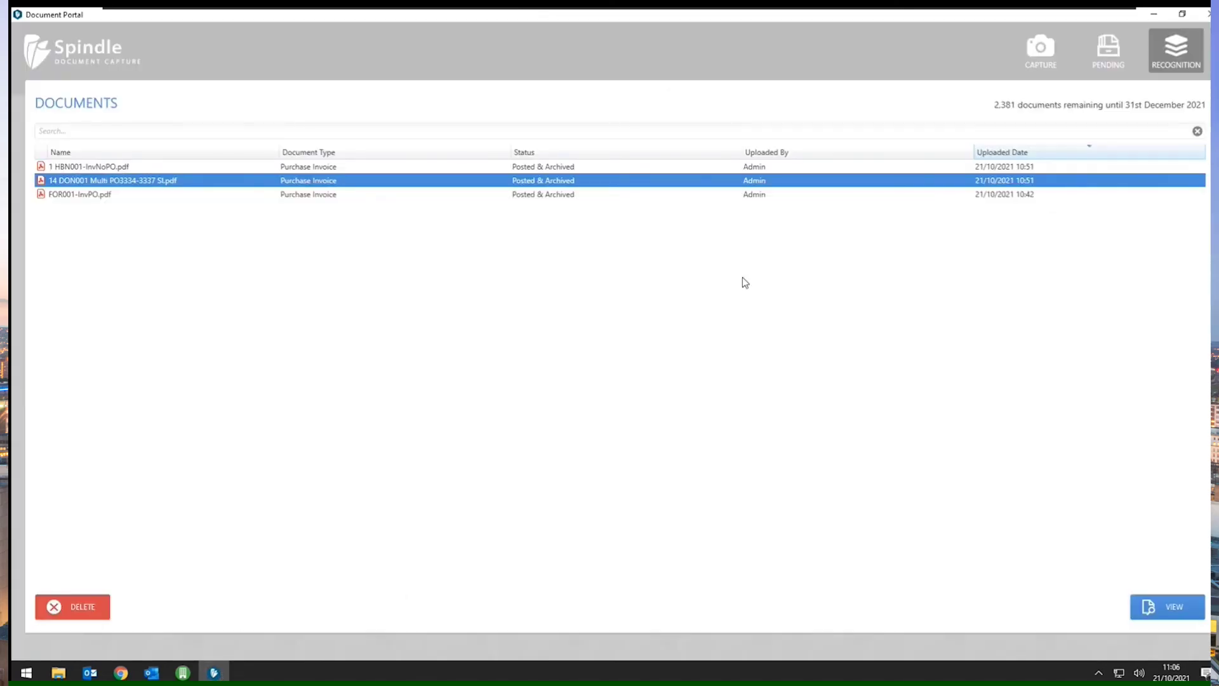